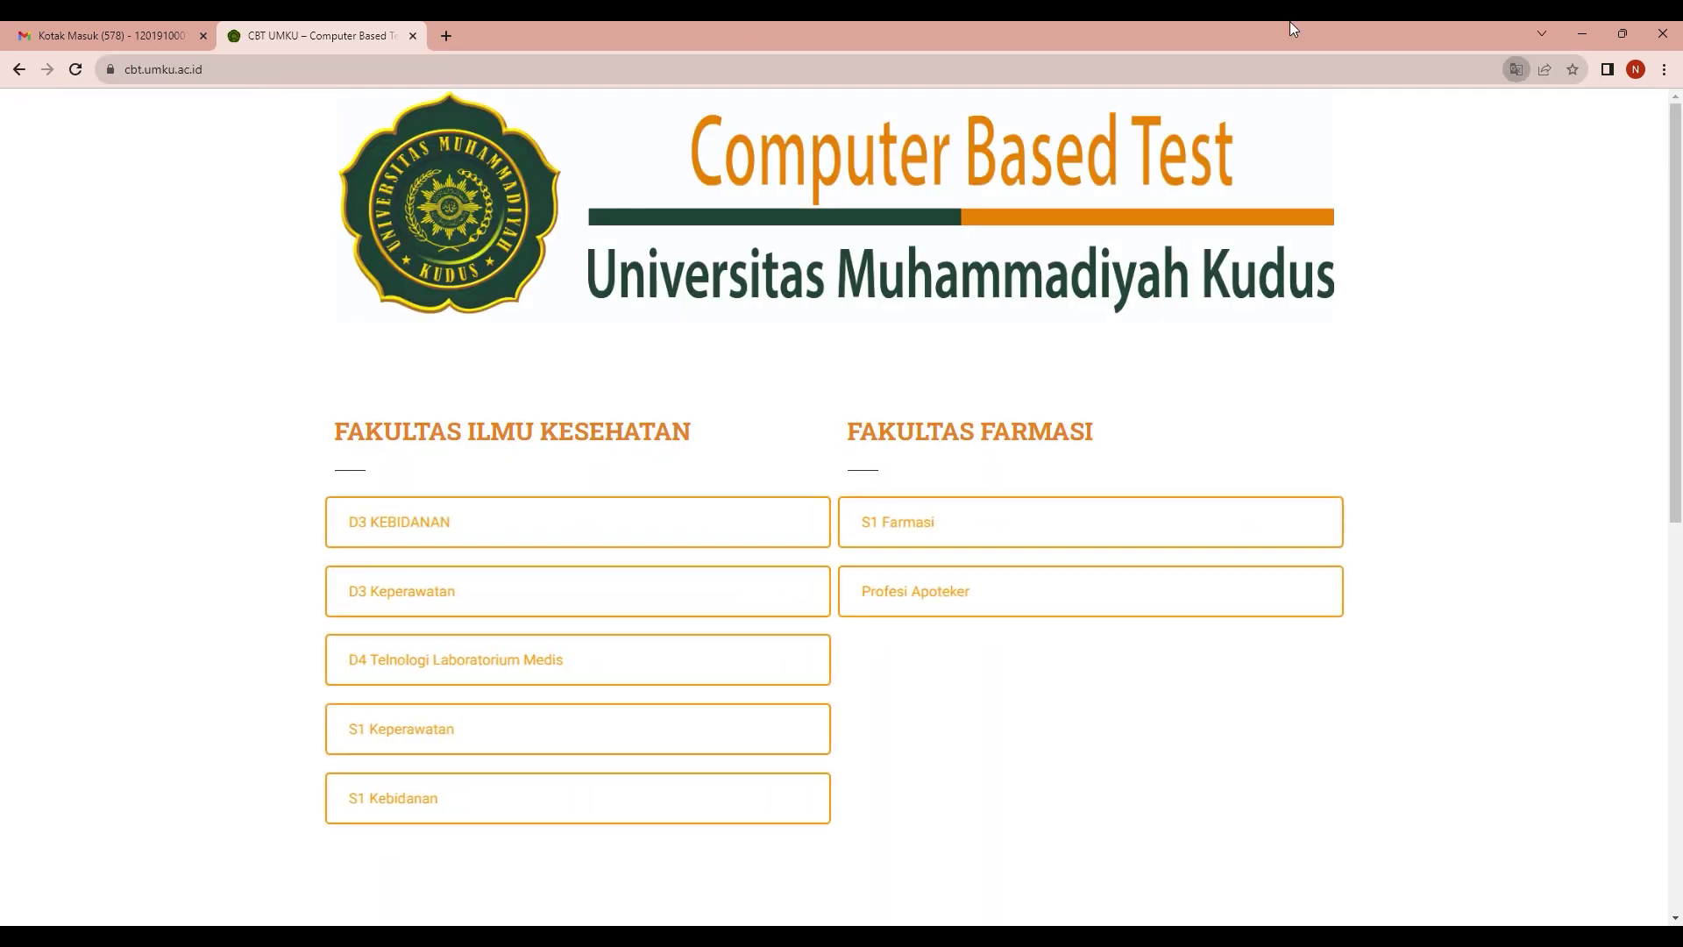
Open the CBT login page for S1 Sistem Informasi under Fakultas Sains, Teknologi dan Matematik.
scroll(1193, 140, "down", 9)
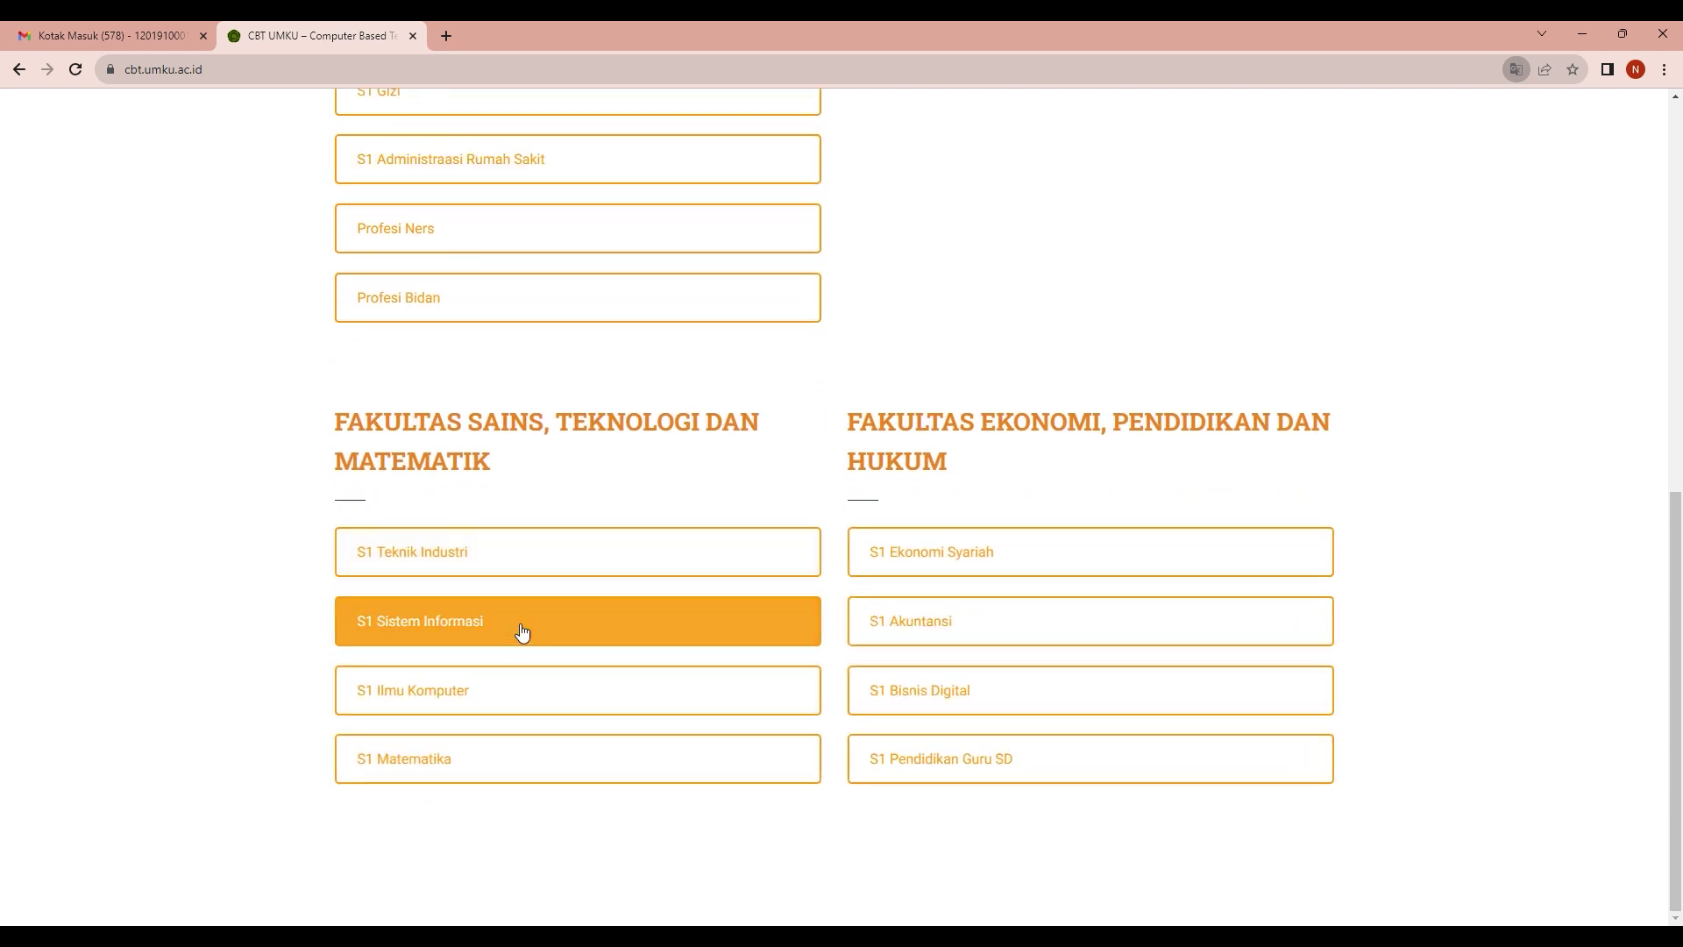
left_click(511, 637)
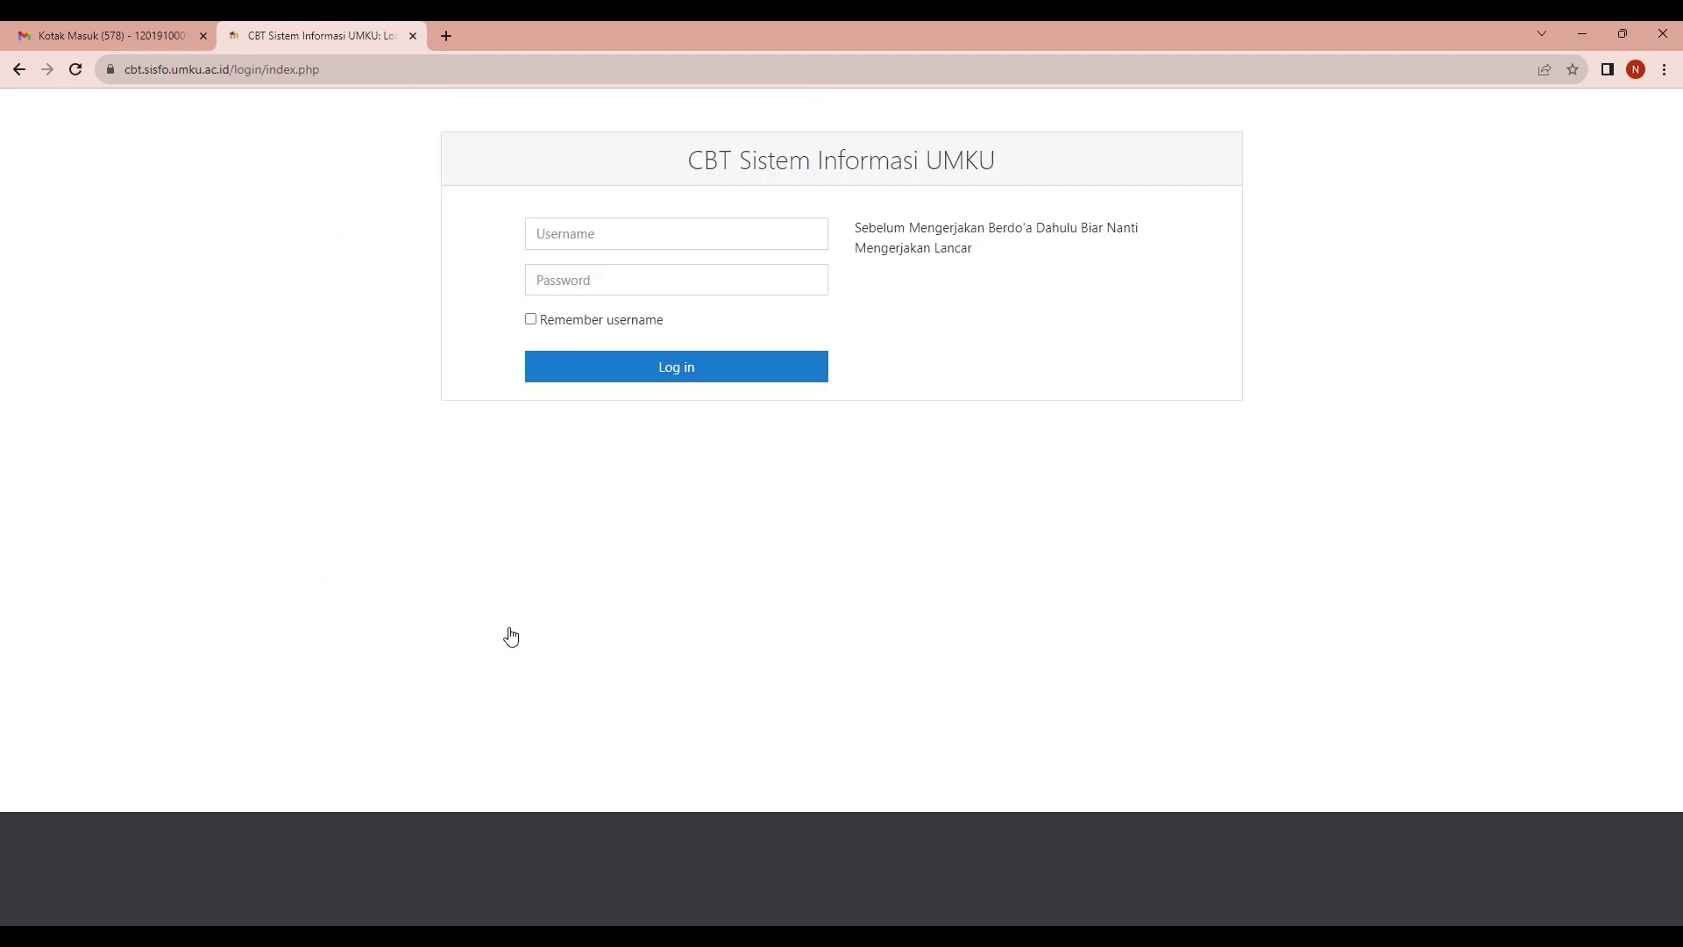
Paste the copied student number into the username field and fill in the password field of the login form.
left_click(618, 247)
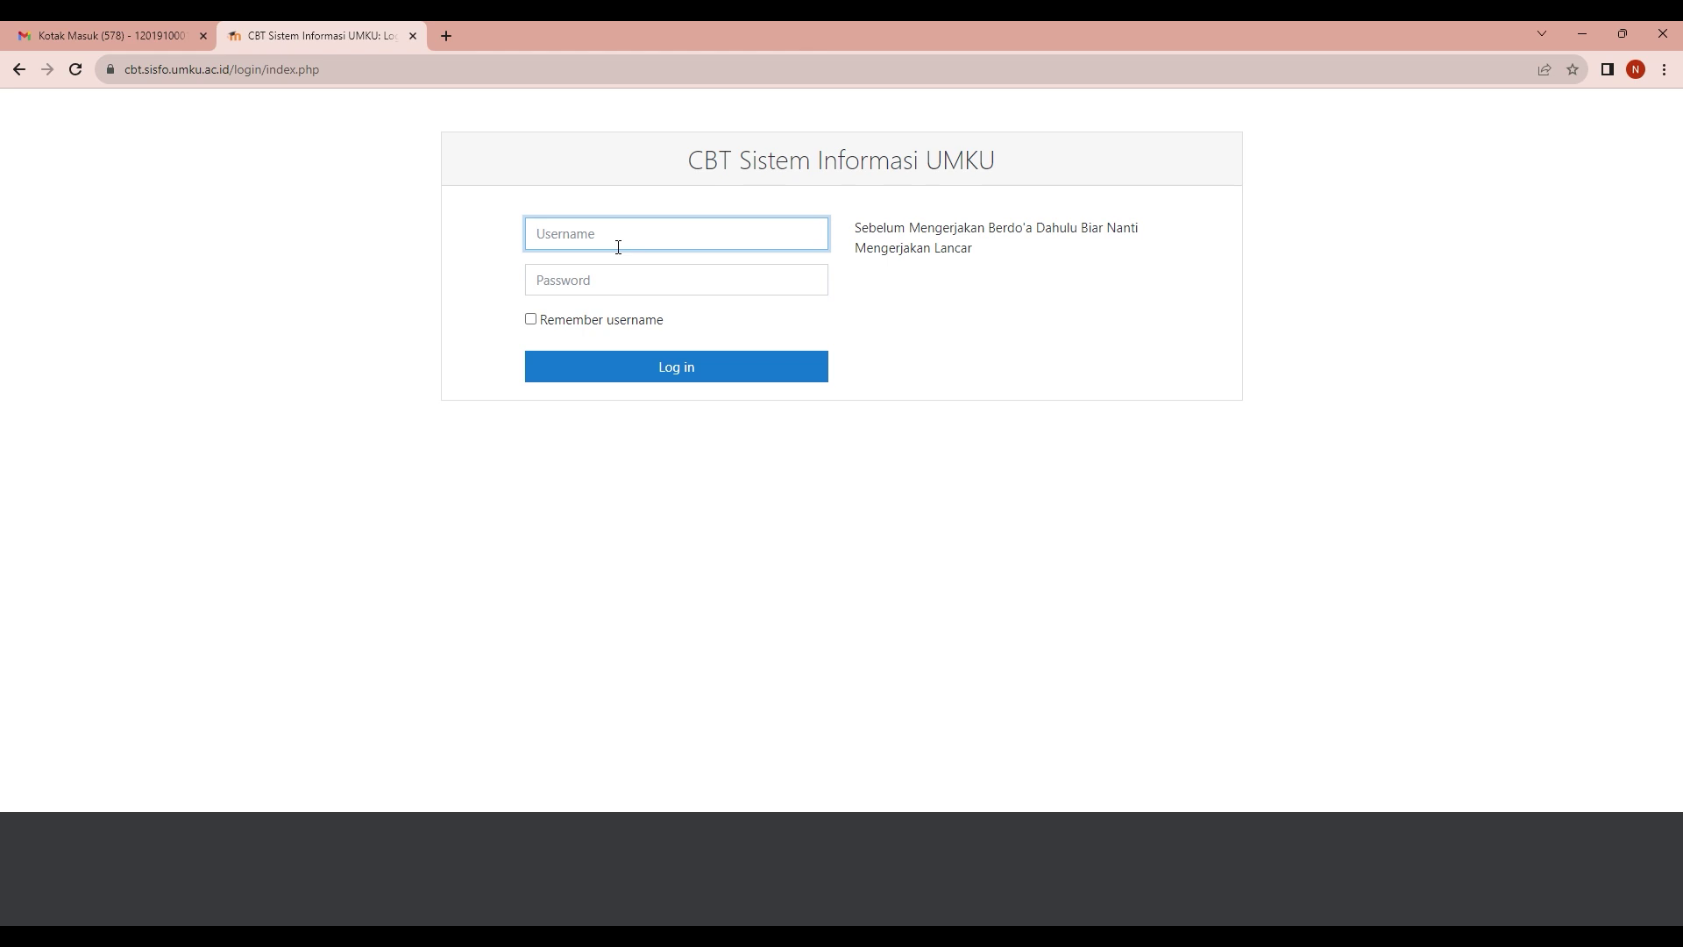
key("ctrl+v")
left_click(619, 290)
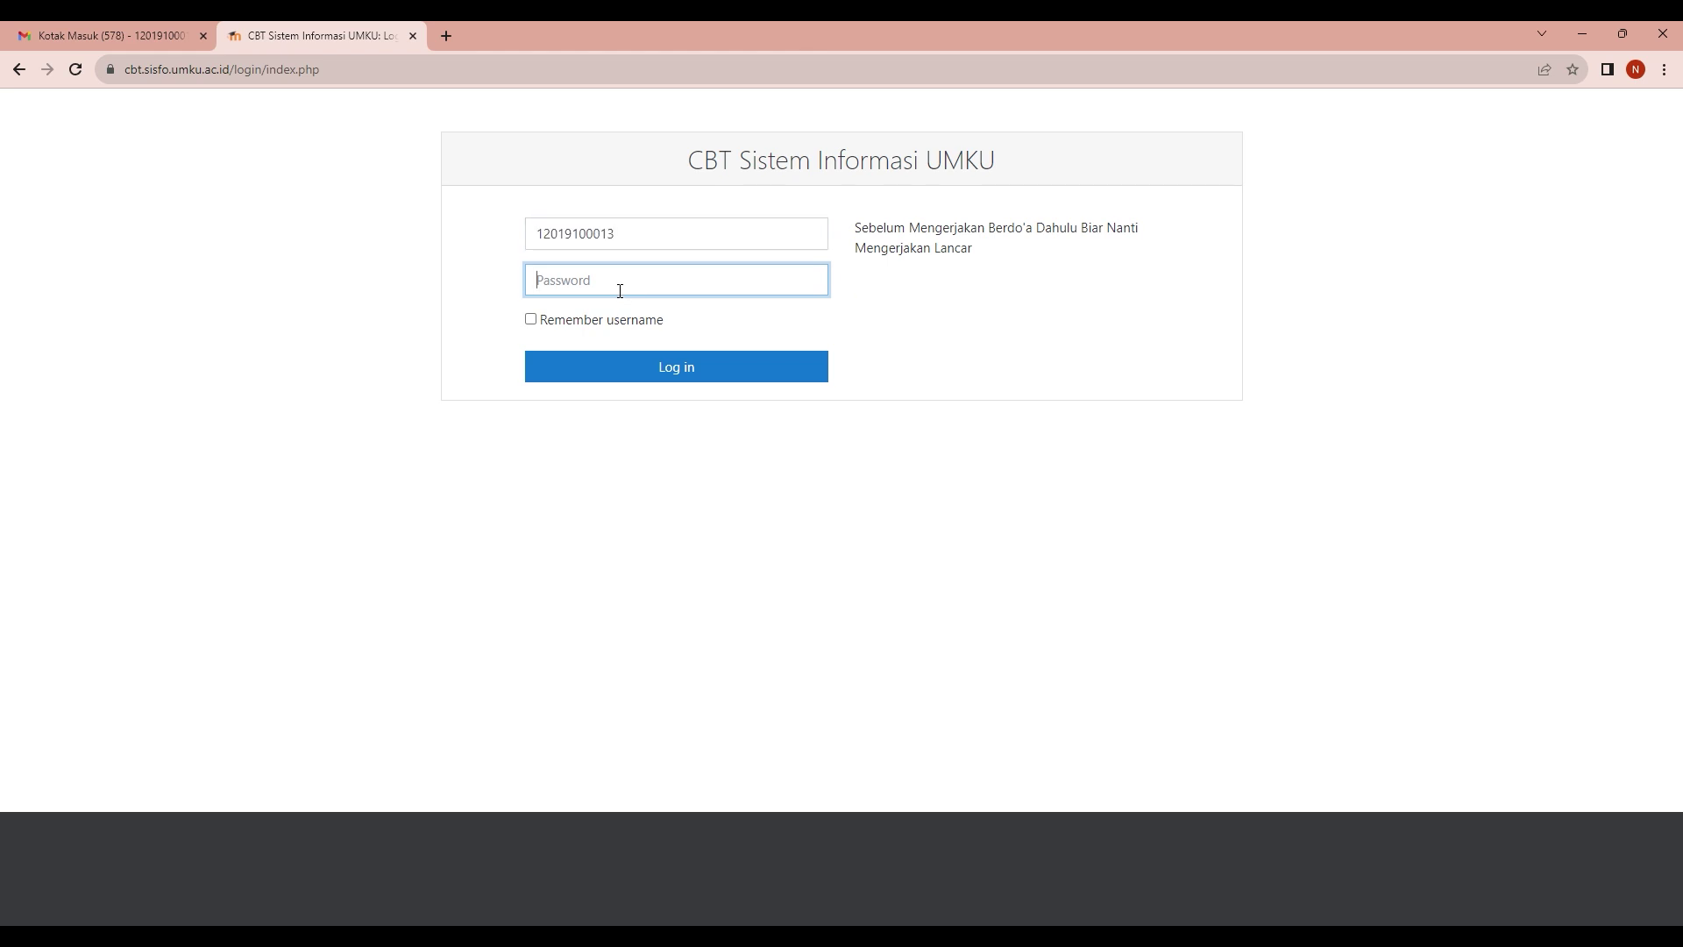
key("ctrl+v")
Switch to Gmail and open the "Akun Hotspot, CBT dan Email Mahasiswa UMKU" email in the Spam folder.
left_click(85, 34)
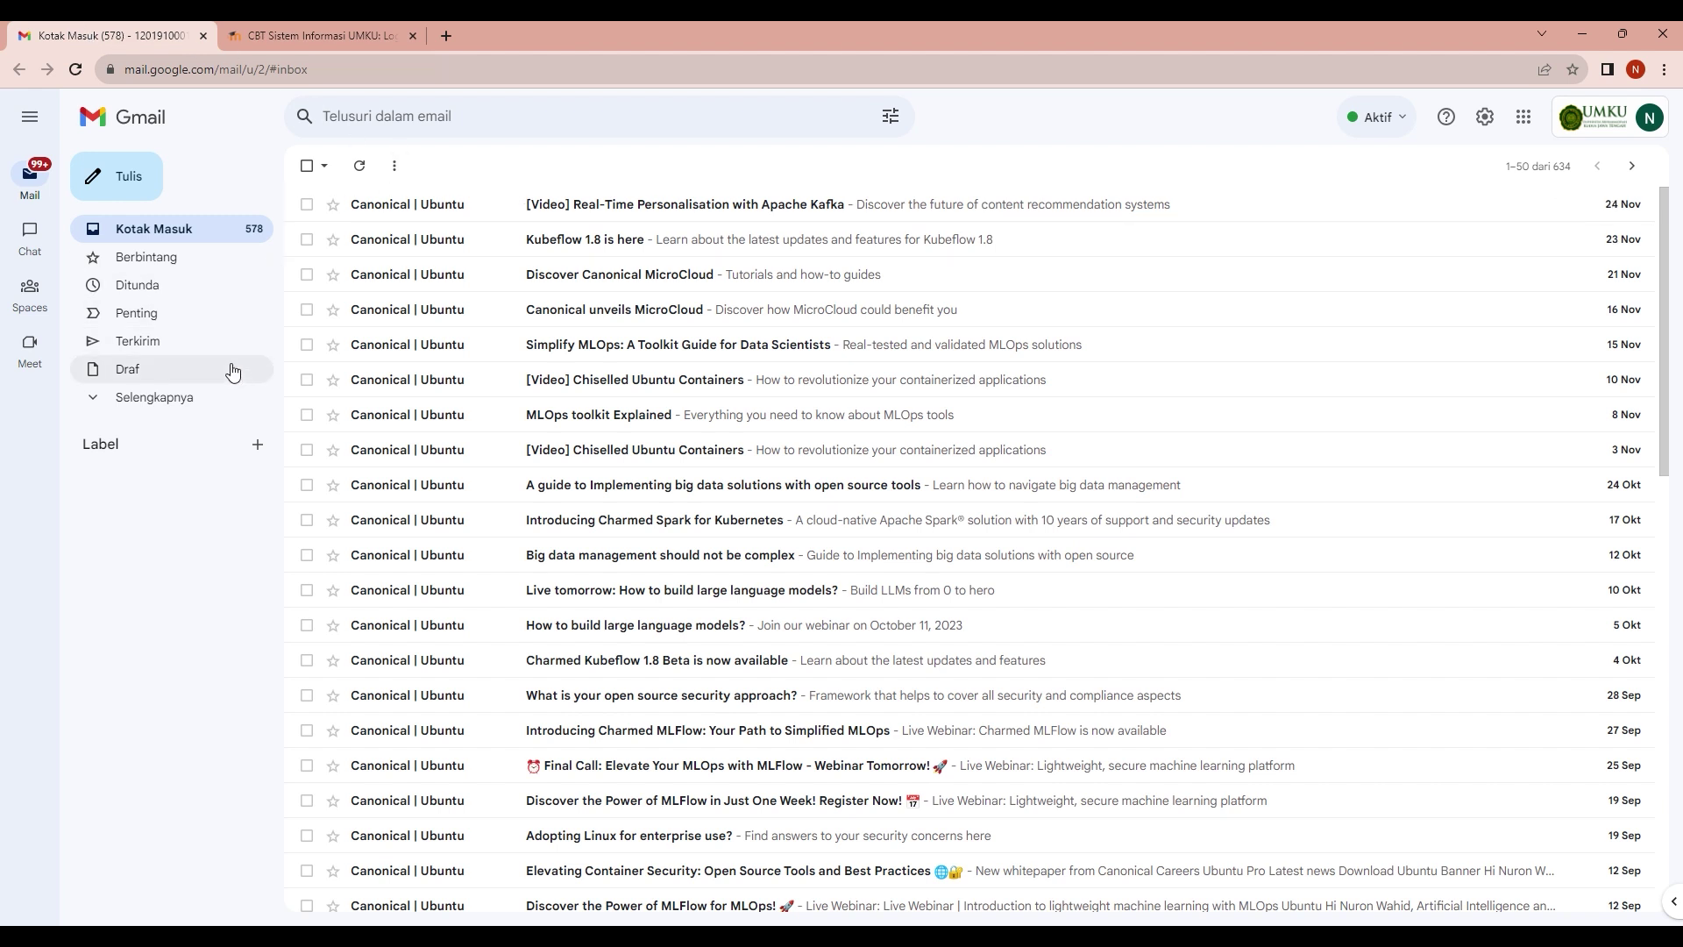
left_click(183, 401)
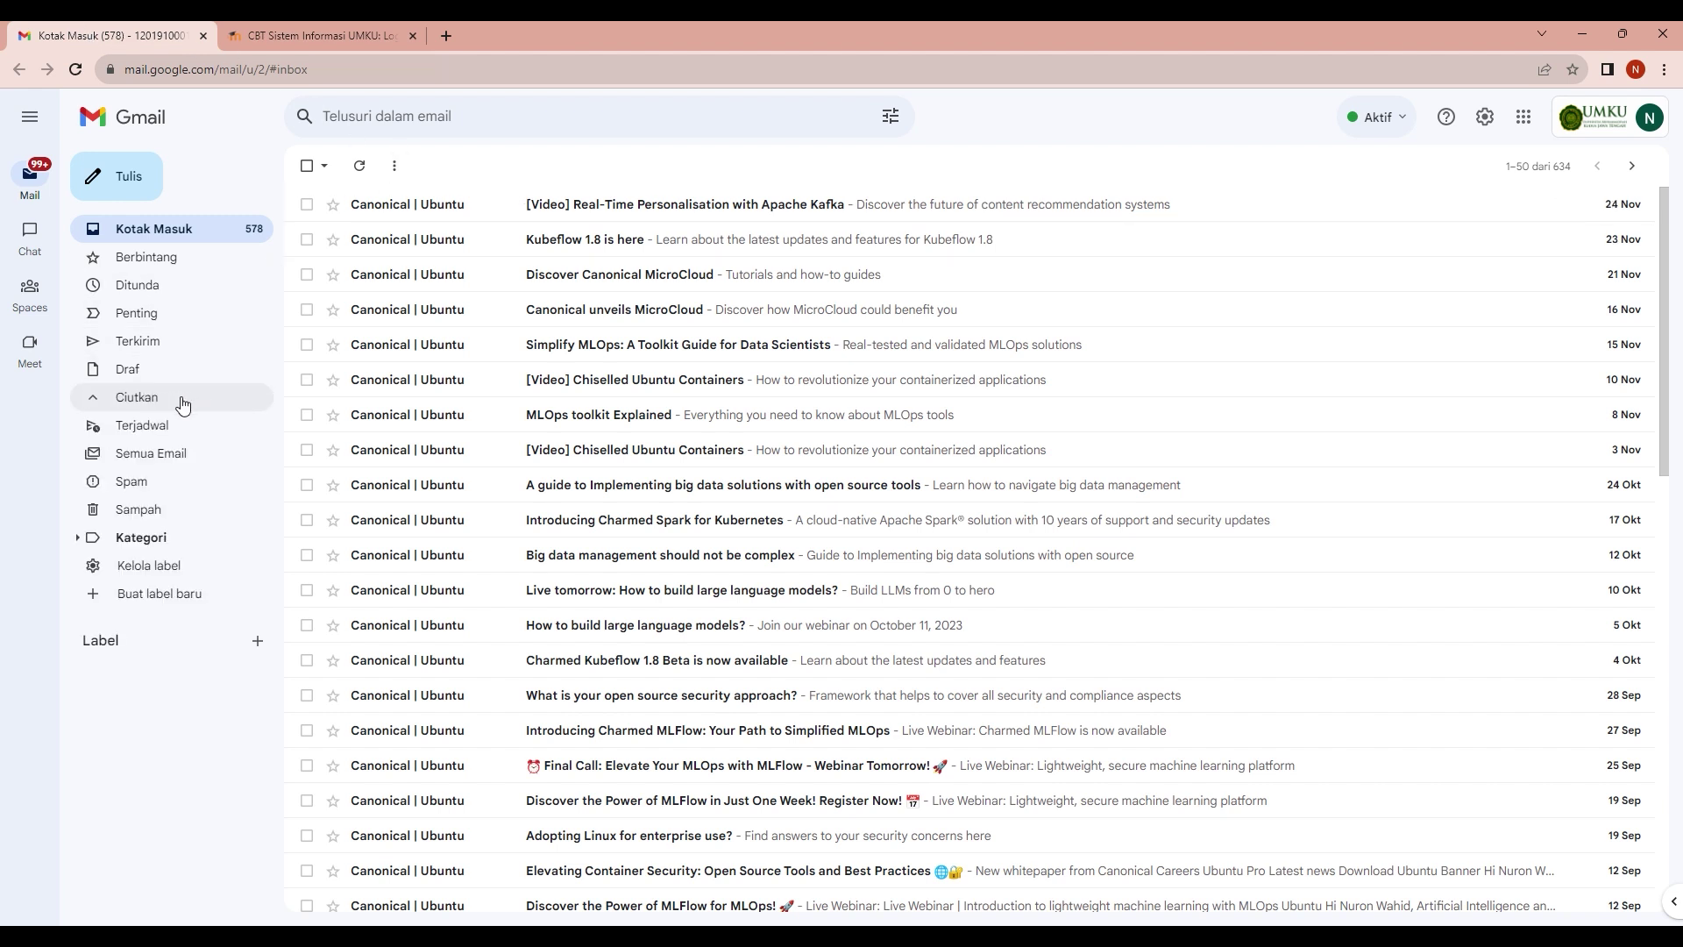
left_click(132, 482)
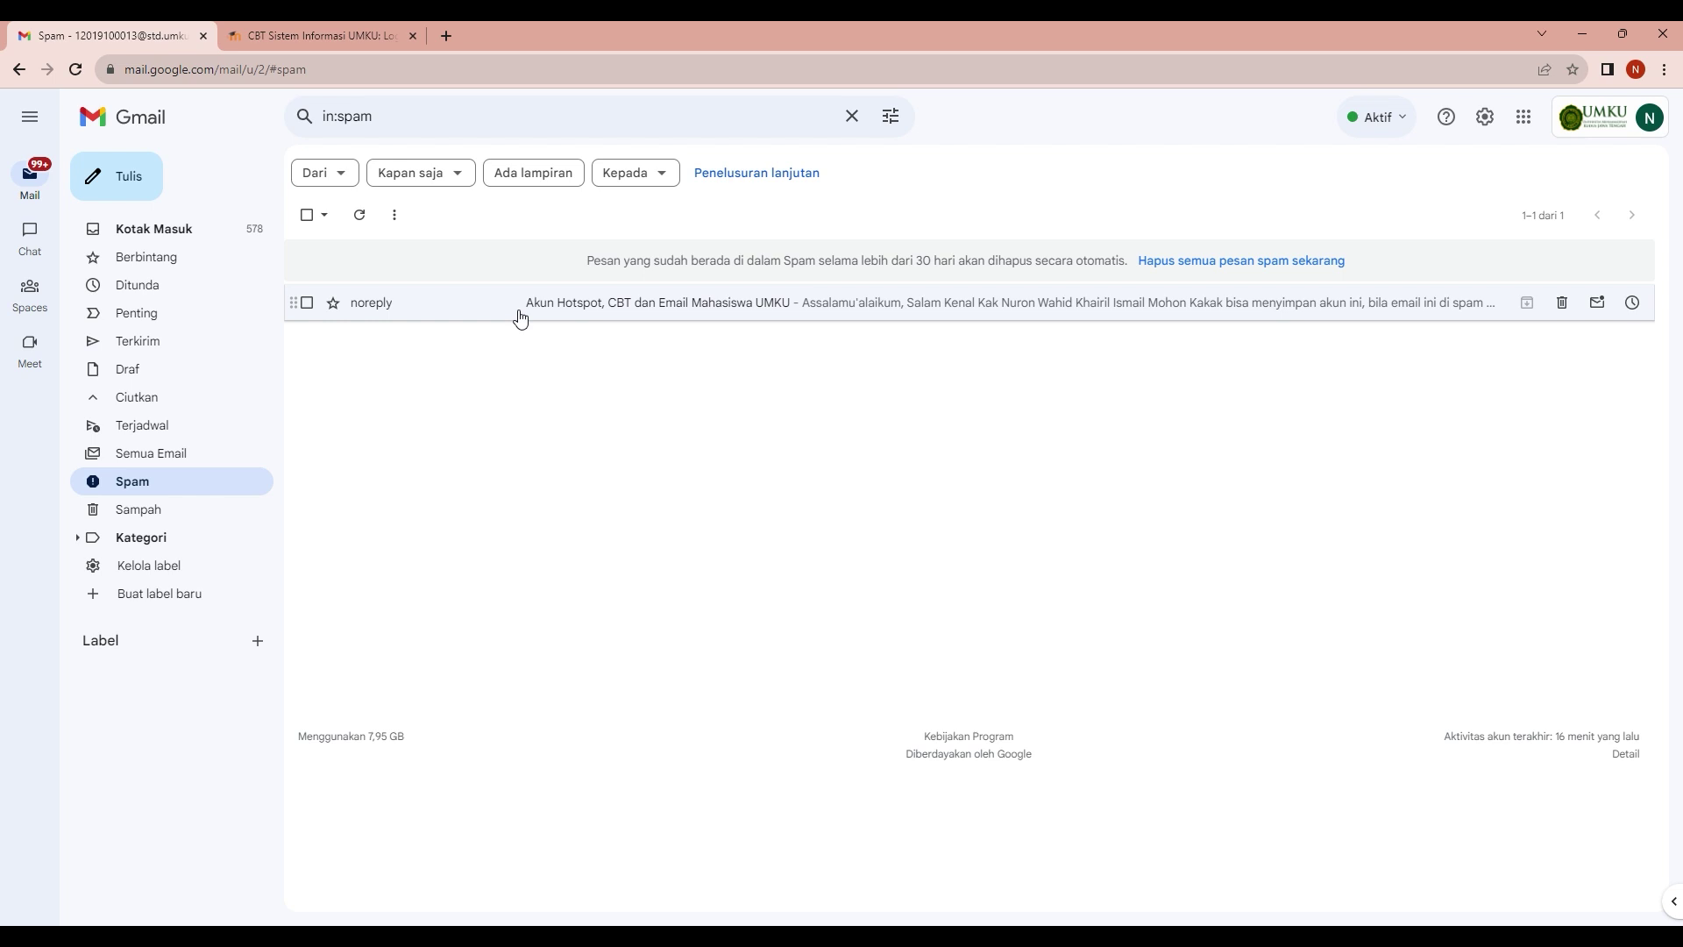
left_click(519, 314)
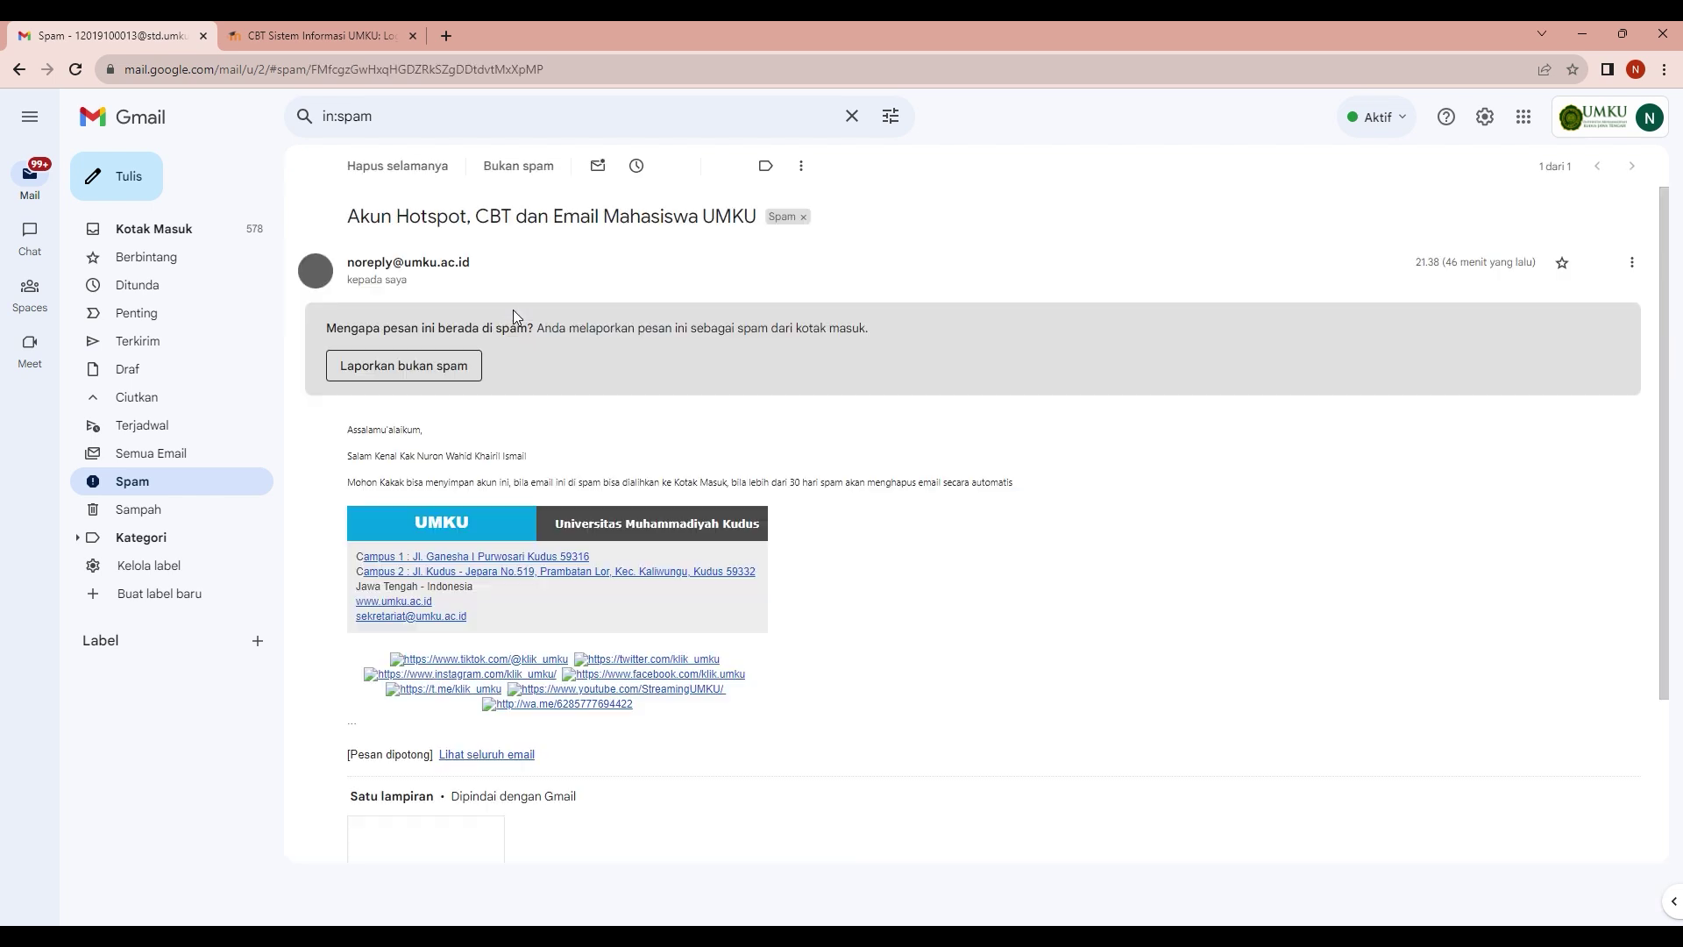
scroll(549, 331, "down", 2)
scroll(549, 331, "up", 3)
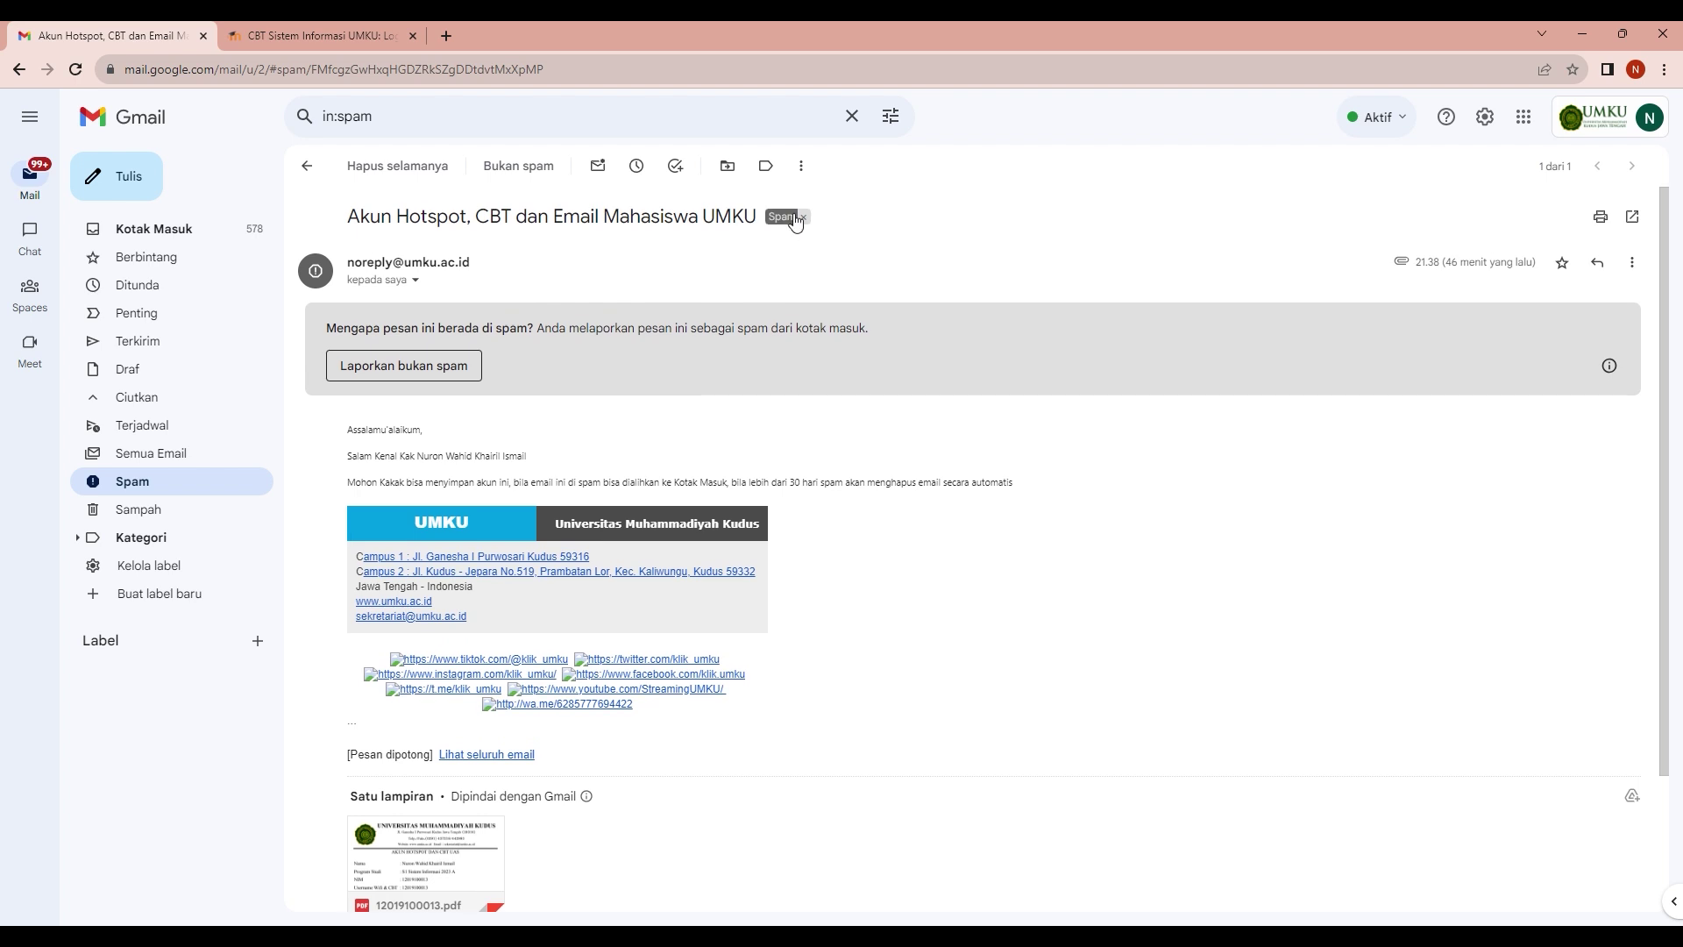
Move the account email from Spam to Kotak Masuk and open it from there.
left_click(728, 167)
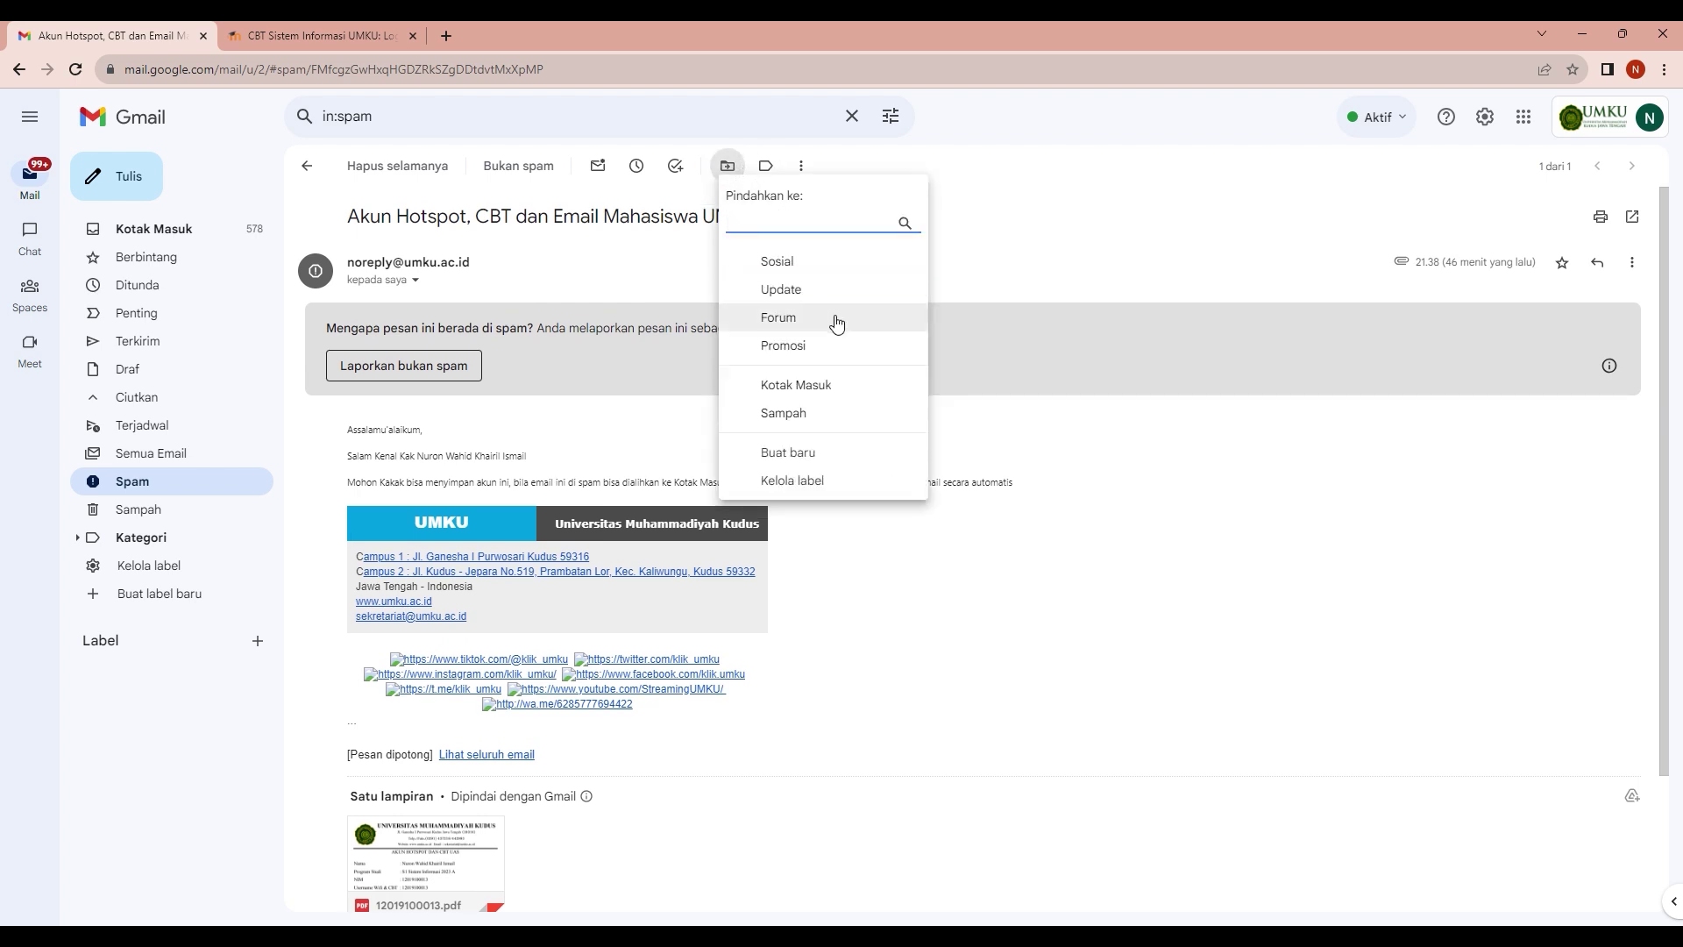
left_click(835, 387)
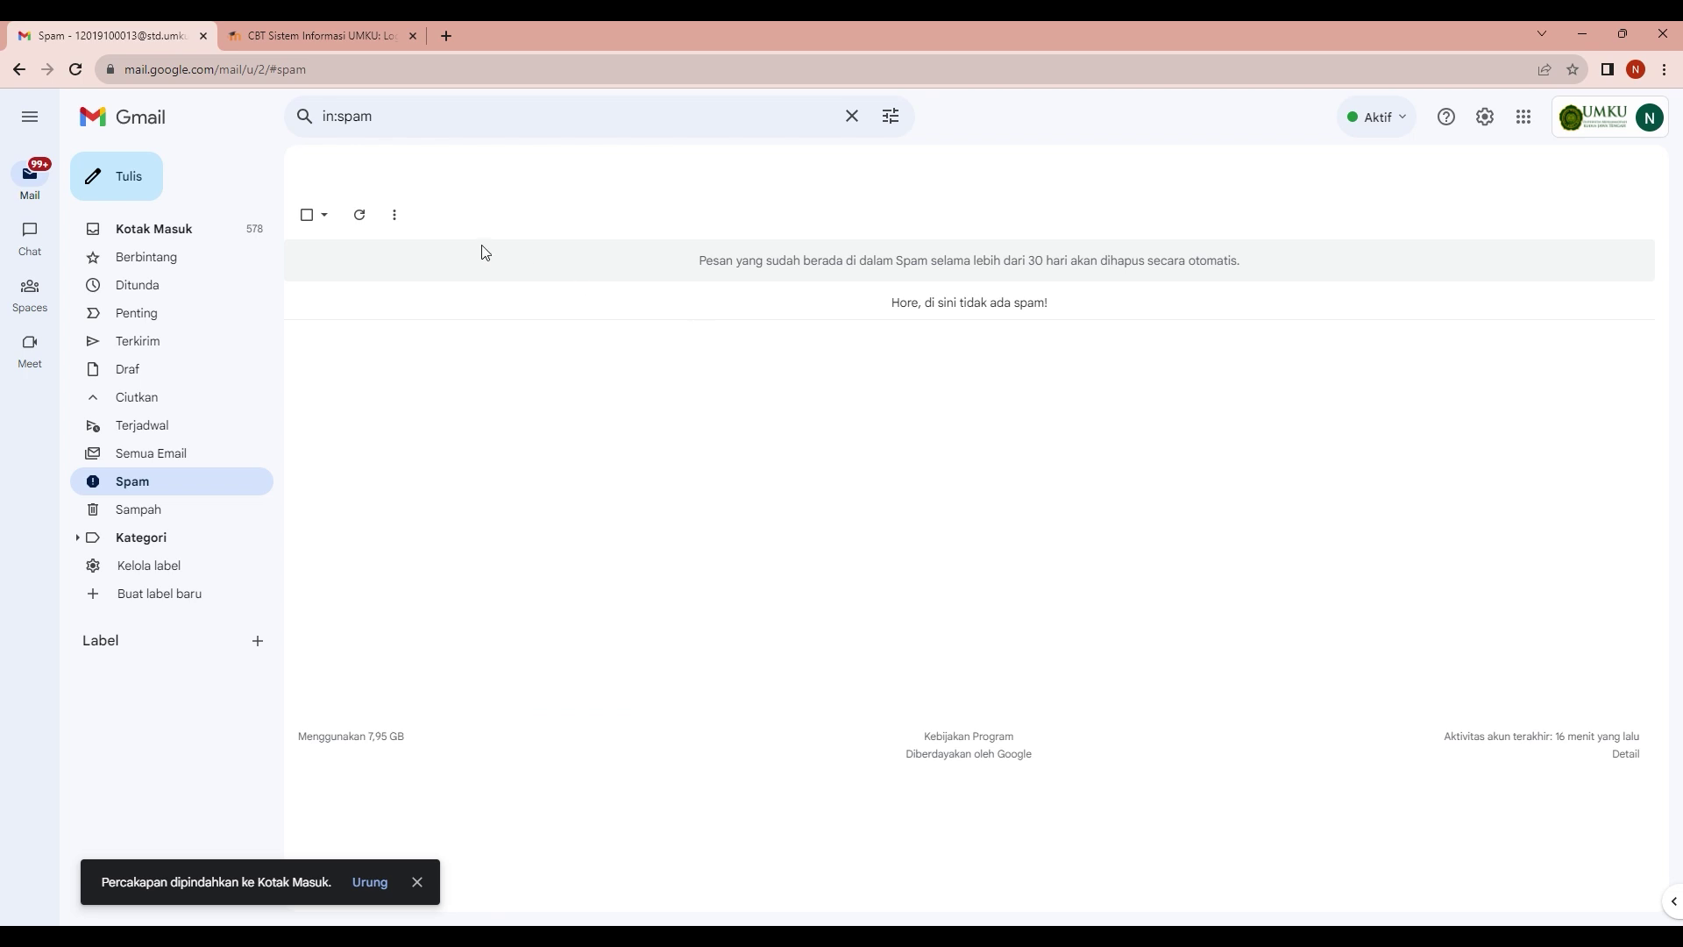
left_click(253, 228)
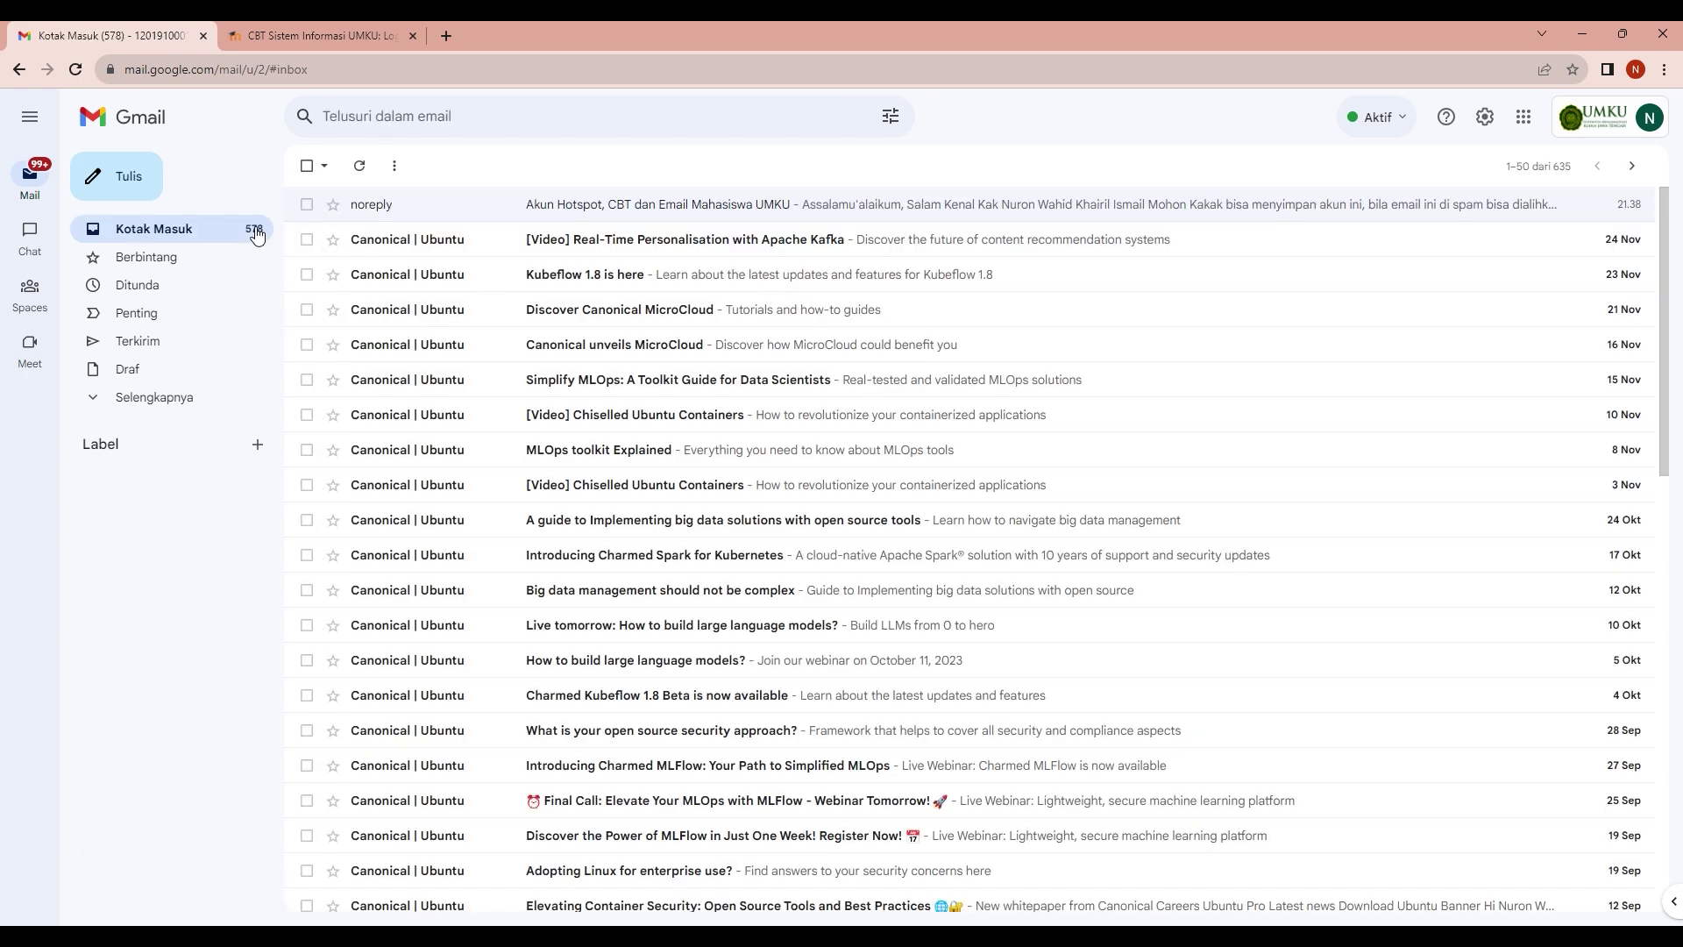
left_click(583, 211)
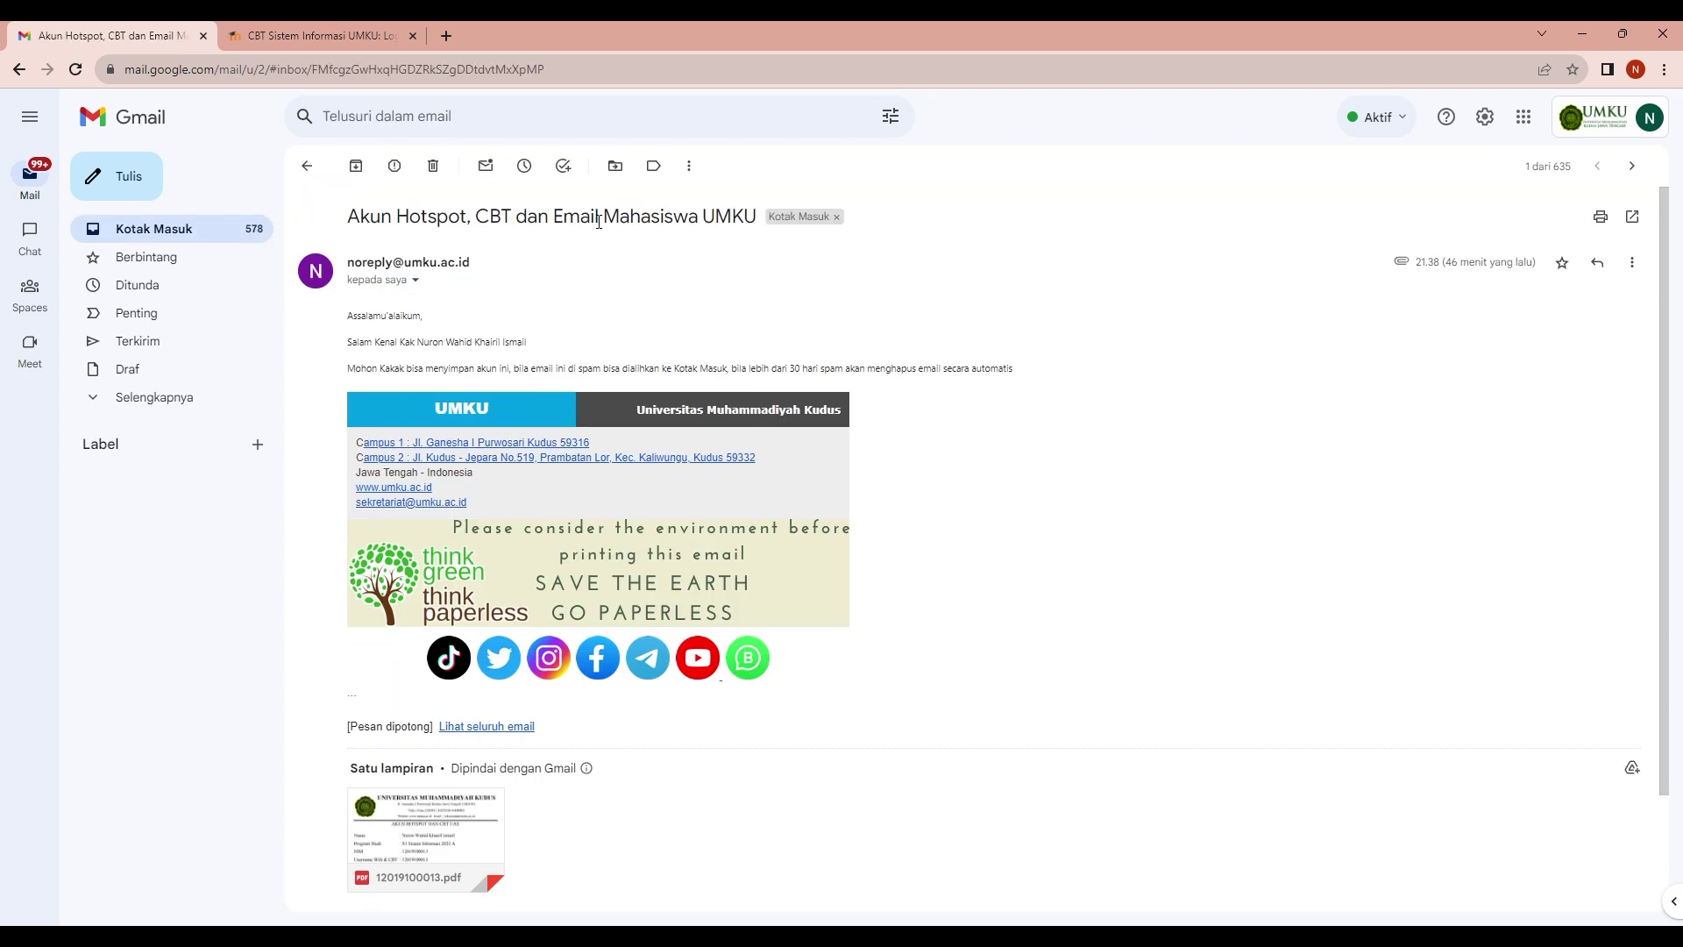
Open the PDF attachment of the account email.
scroll(587, 270, "down", 1)
scroll(554, 453, "down", 1)
mouse_move(495, 681)
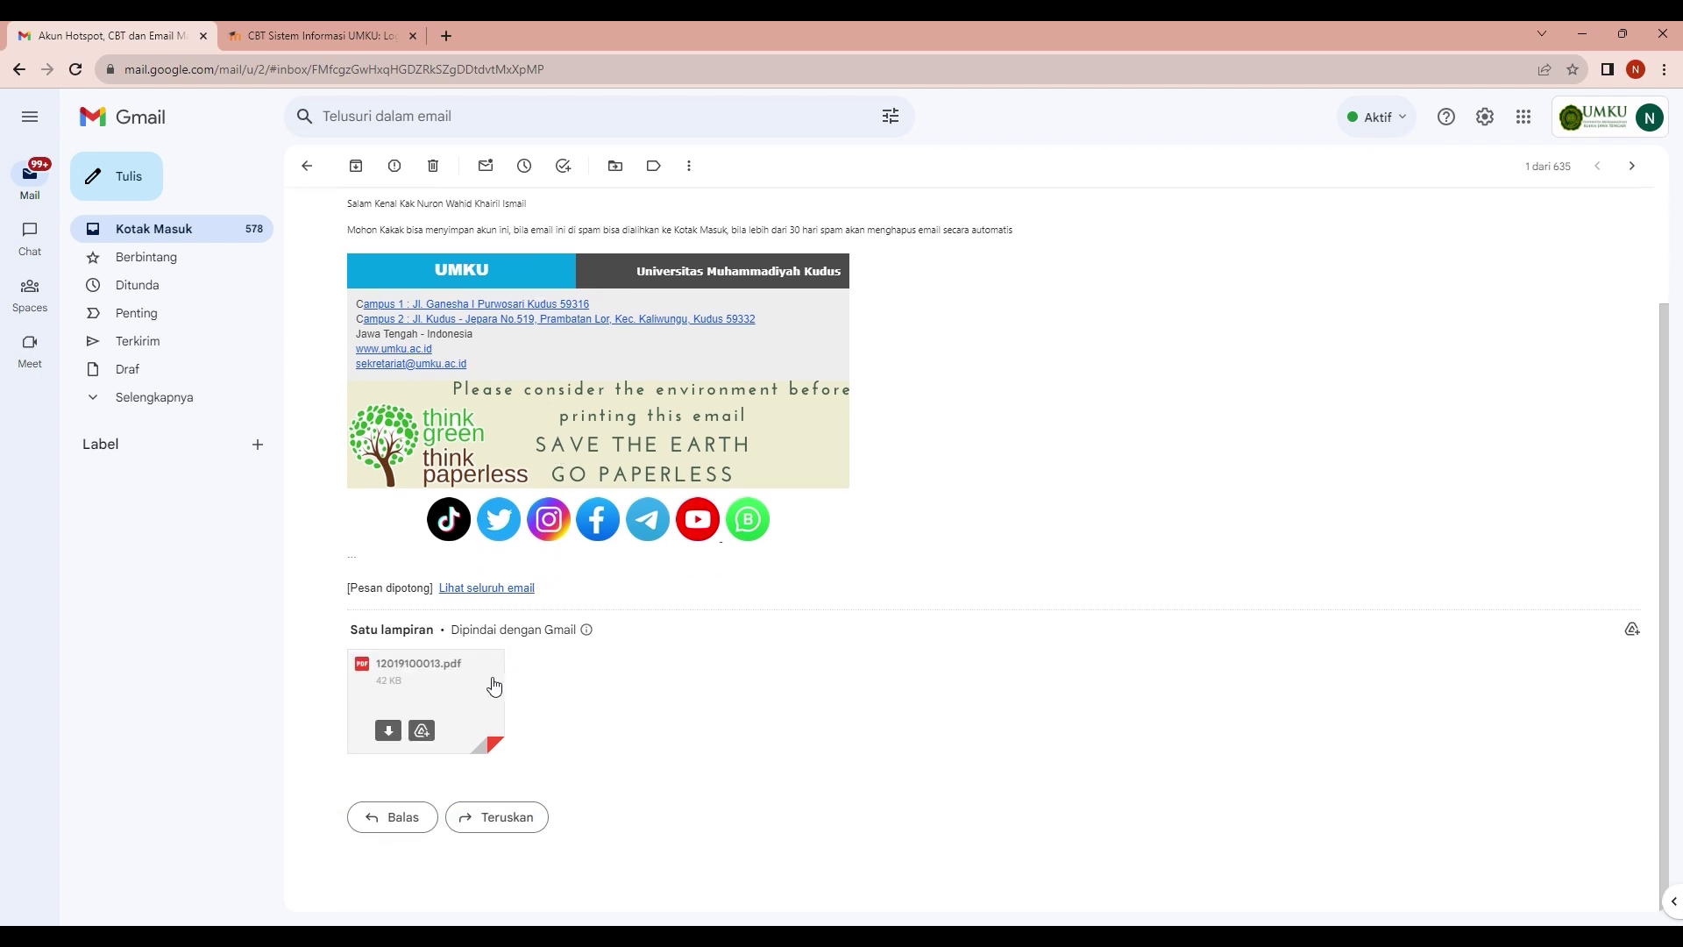
left_click(482, 692)
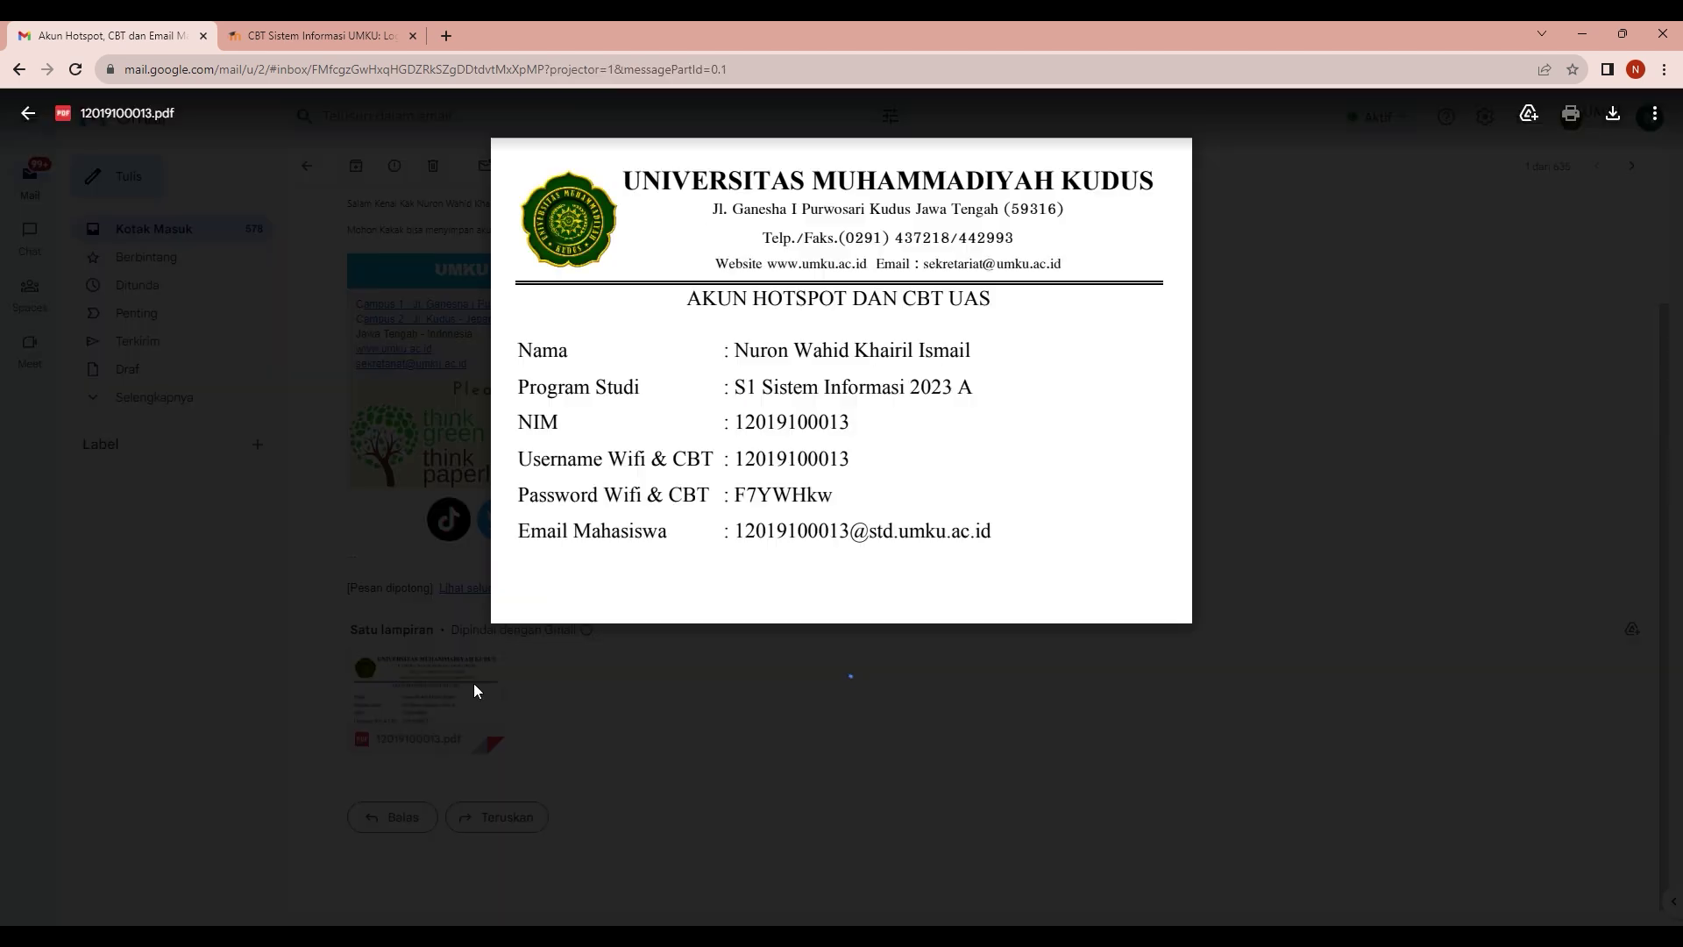
Copy the NIM from the PDF and paste it over the username on the CBT login page.
double_click(805, 427)
key("ctrl+c")
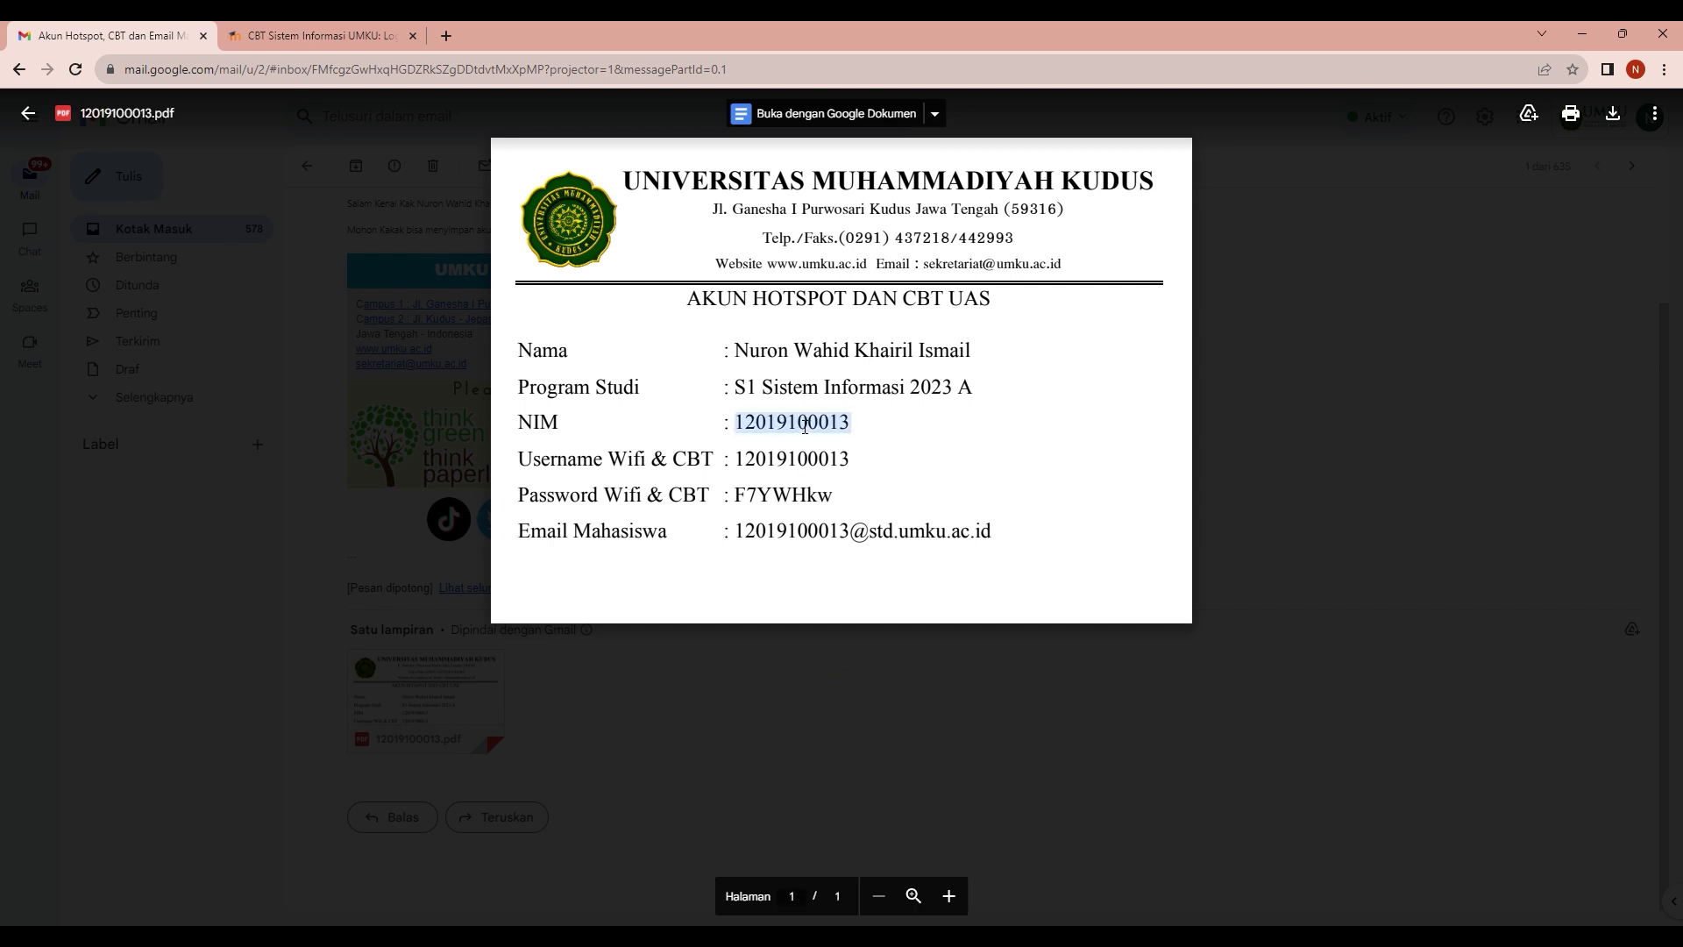
left_click(290, 34)
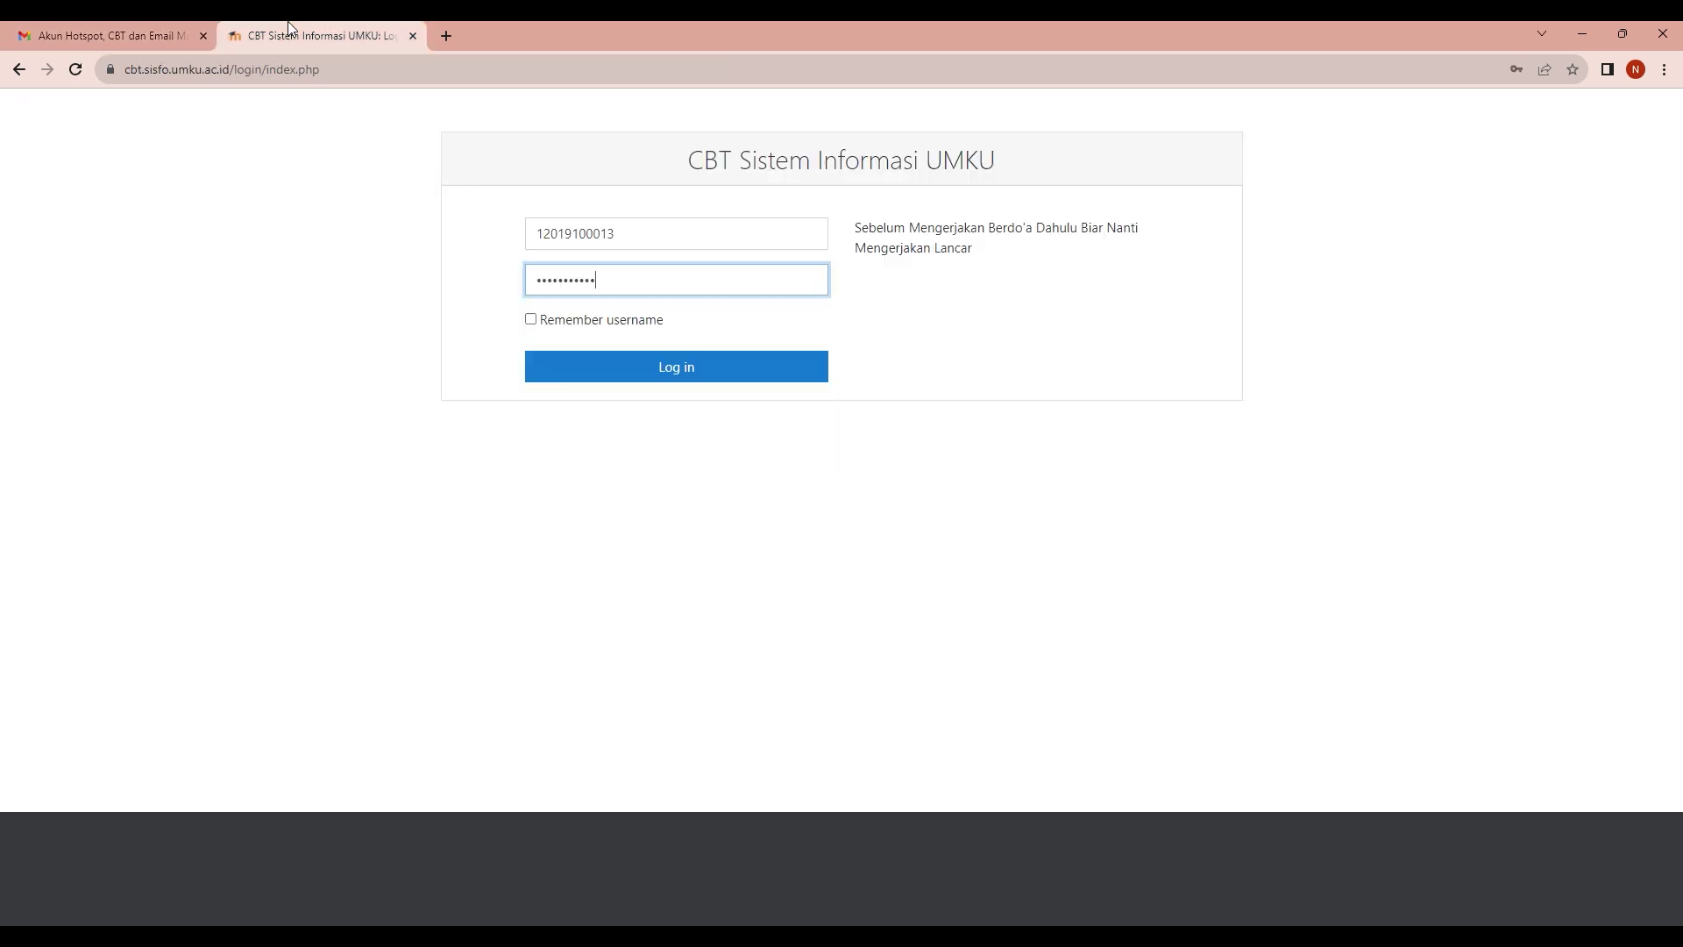
double_click(650, 247)
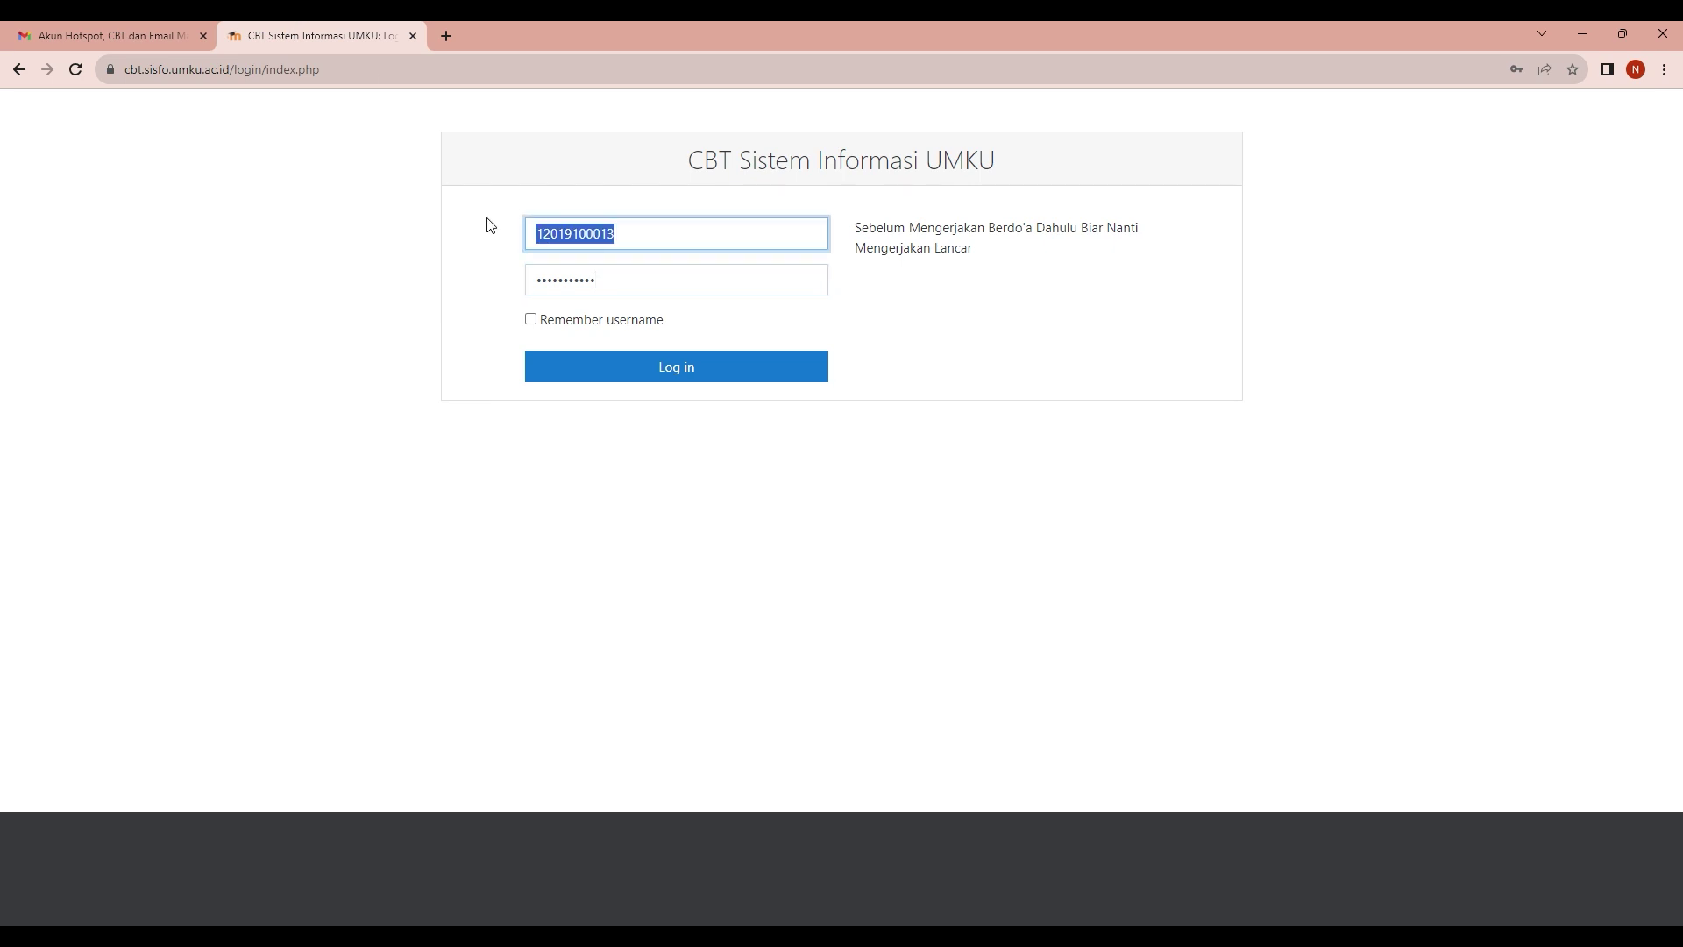
key("ctrl+v")
Copy the Wifi & CBT password from the PDF, replace the login form's password with it, and log in.
left_click(103, 26)
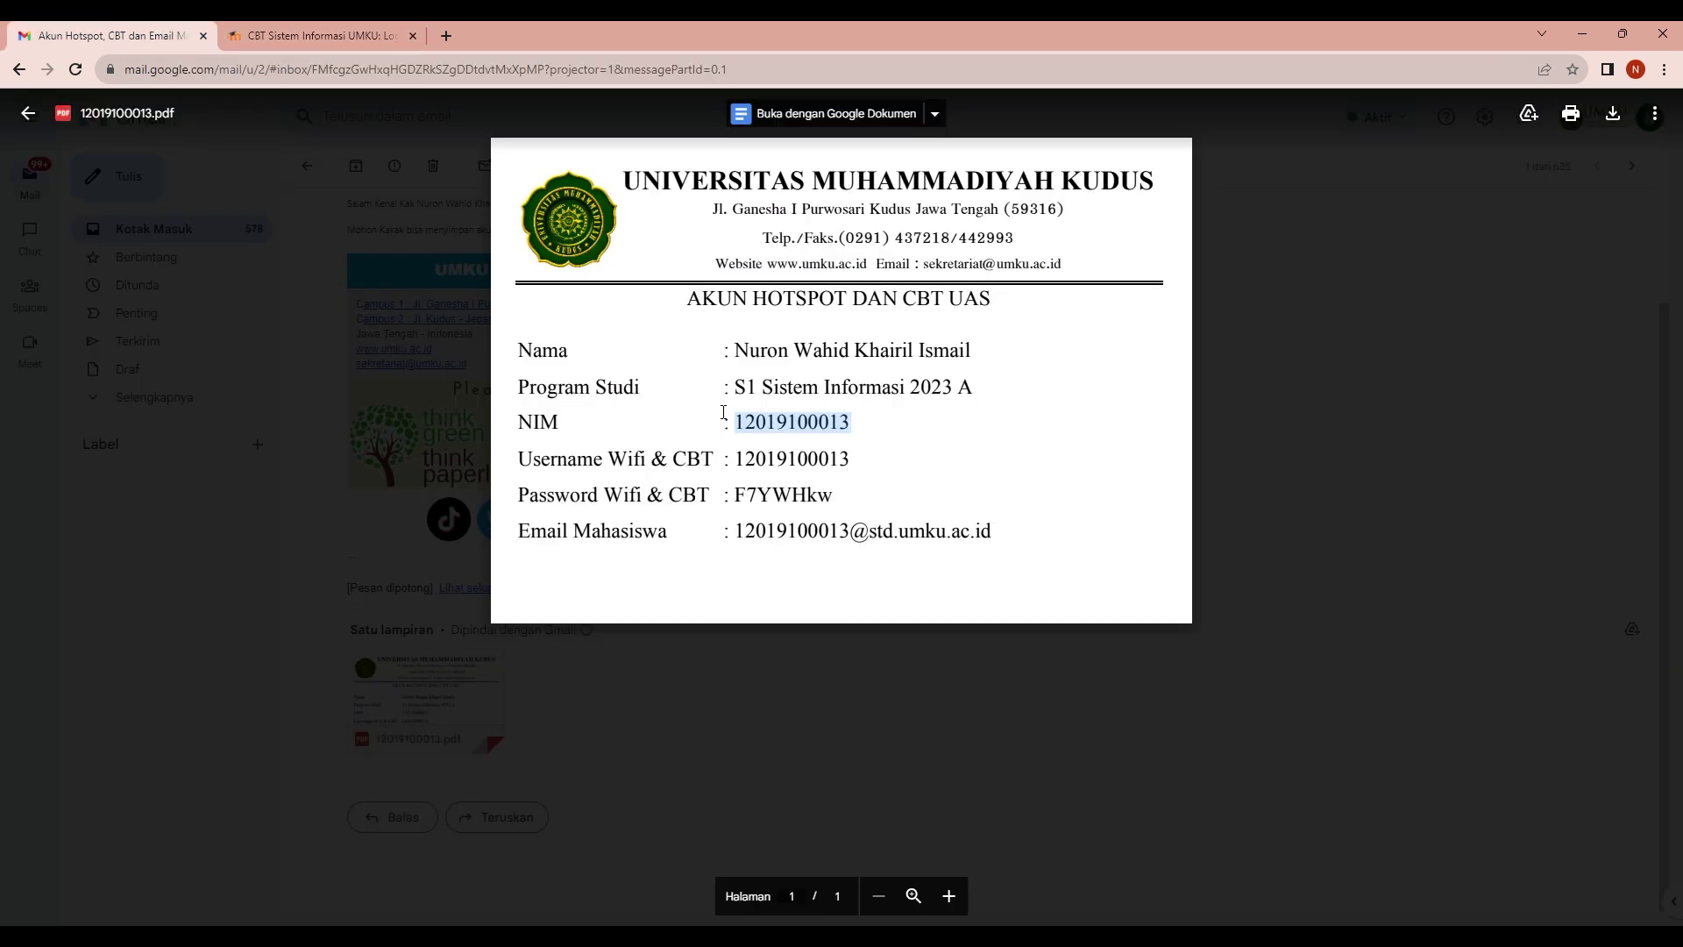
double_click(785, 498)
key("ctrl+c")
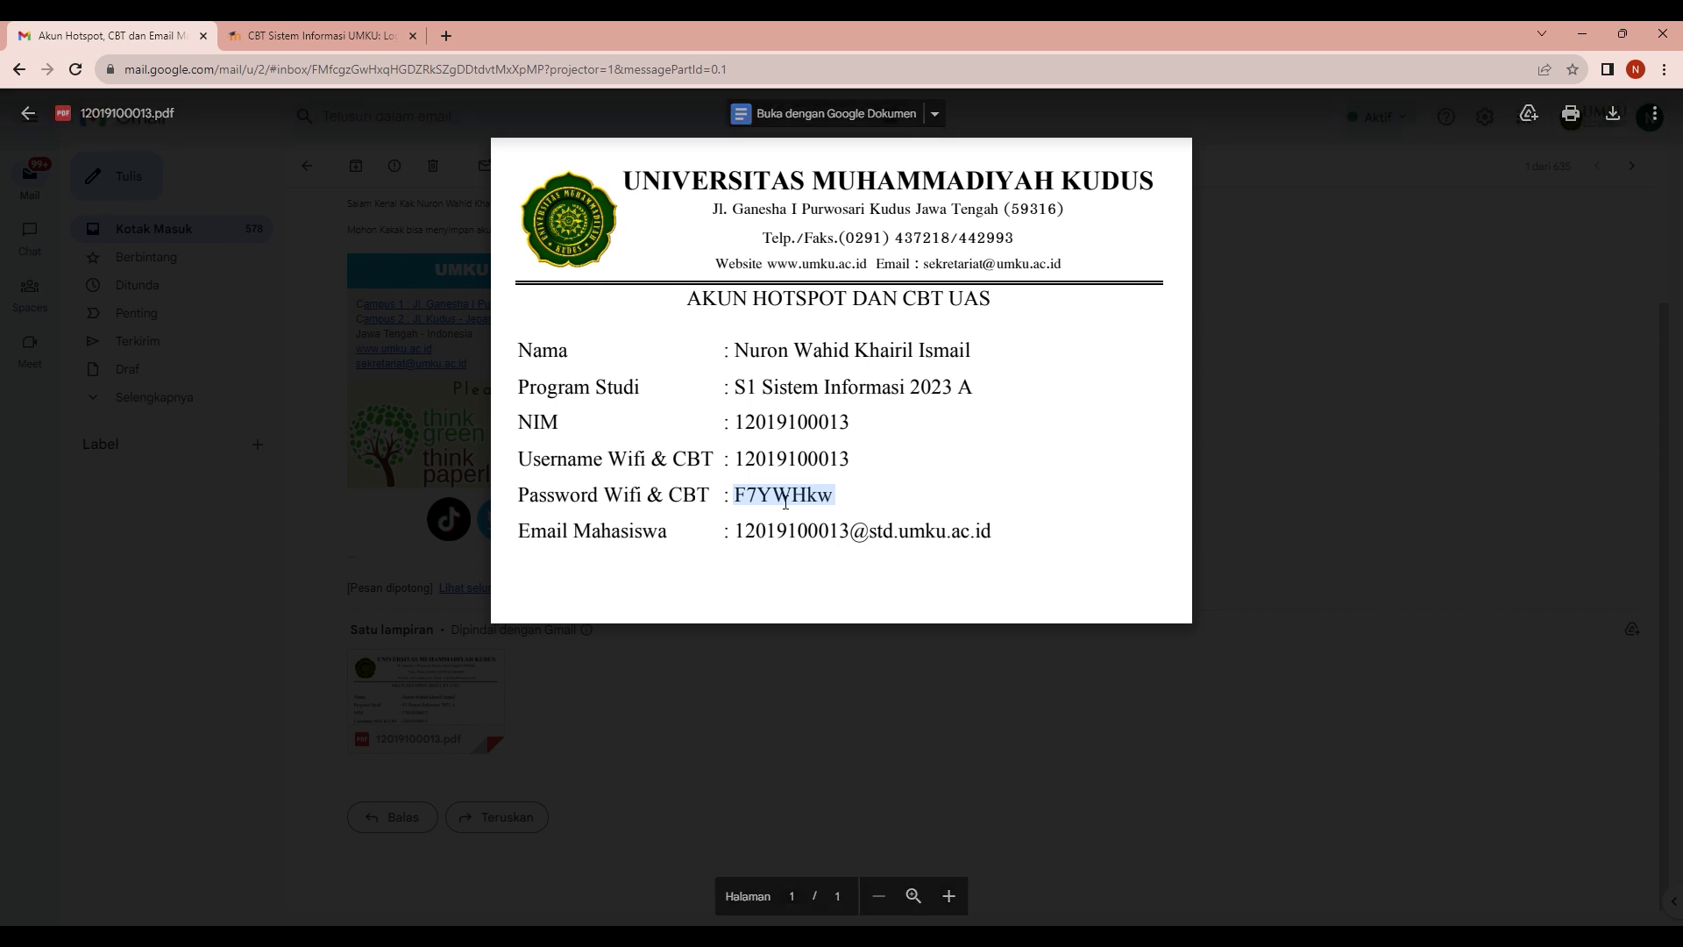
left_click(318, 35)
left_click_drag(671, 282, 513, 246)
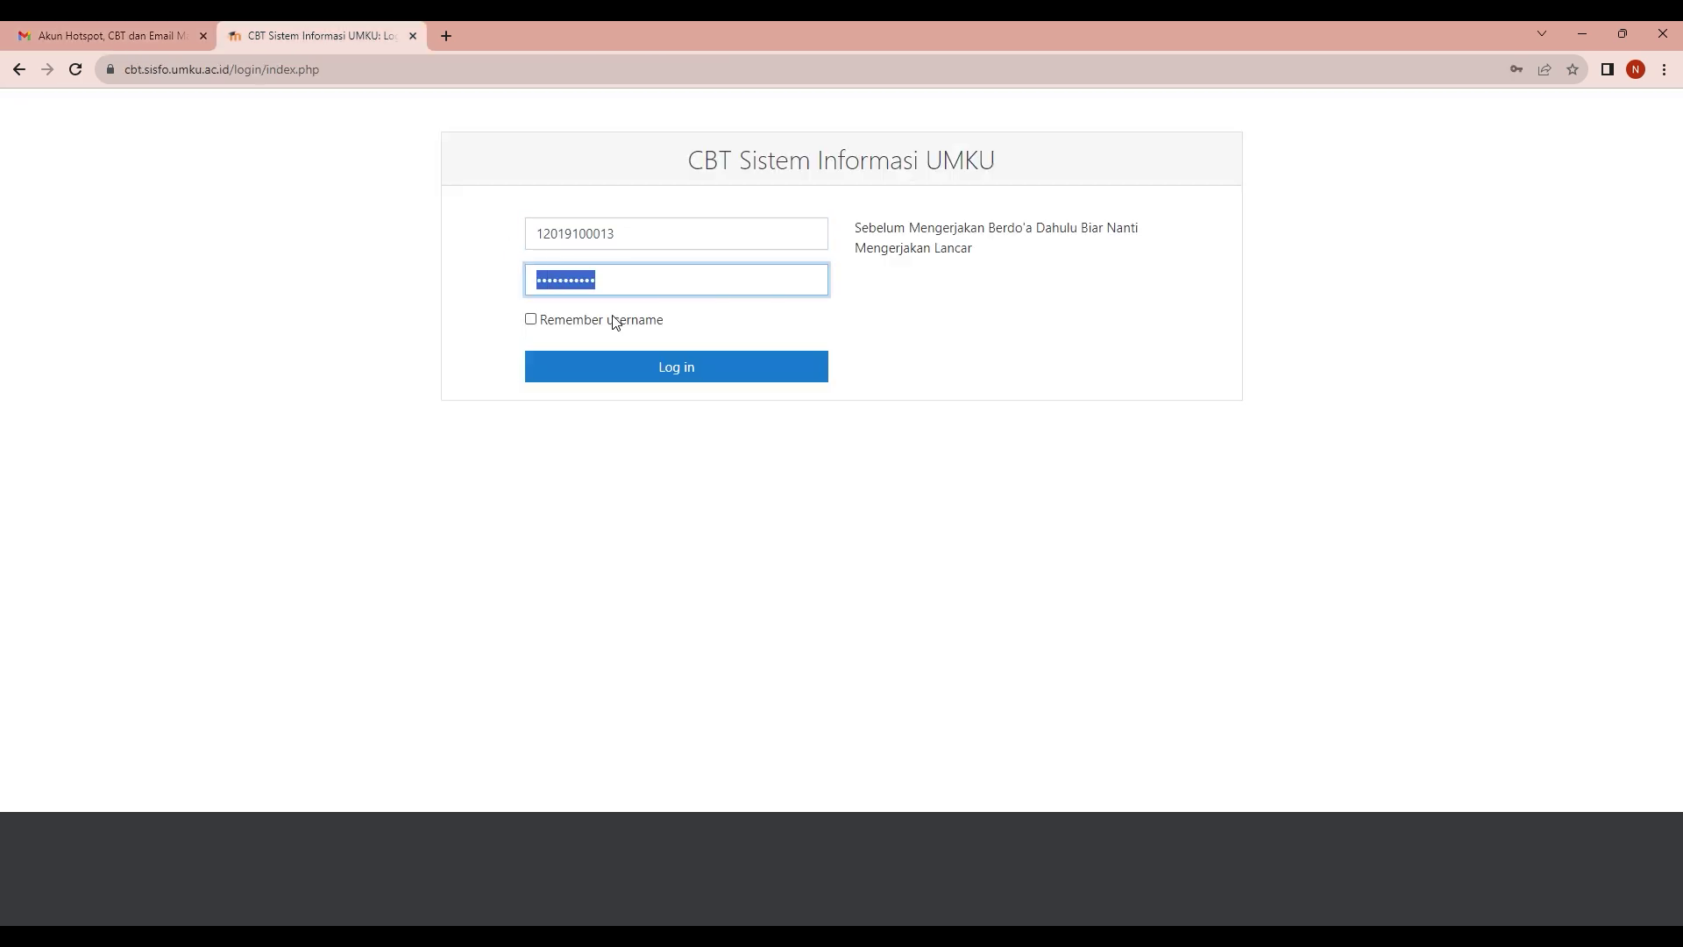
key("ctrl+v")
left_click(717, 369)
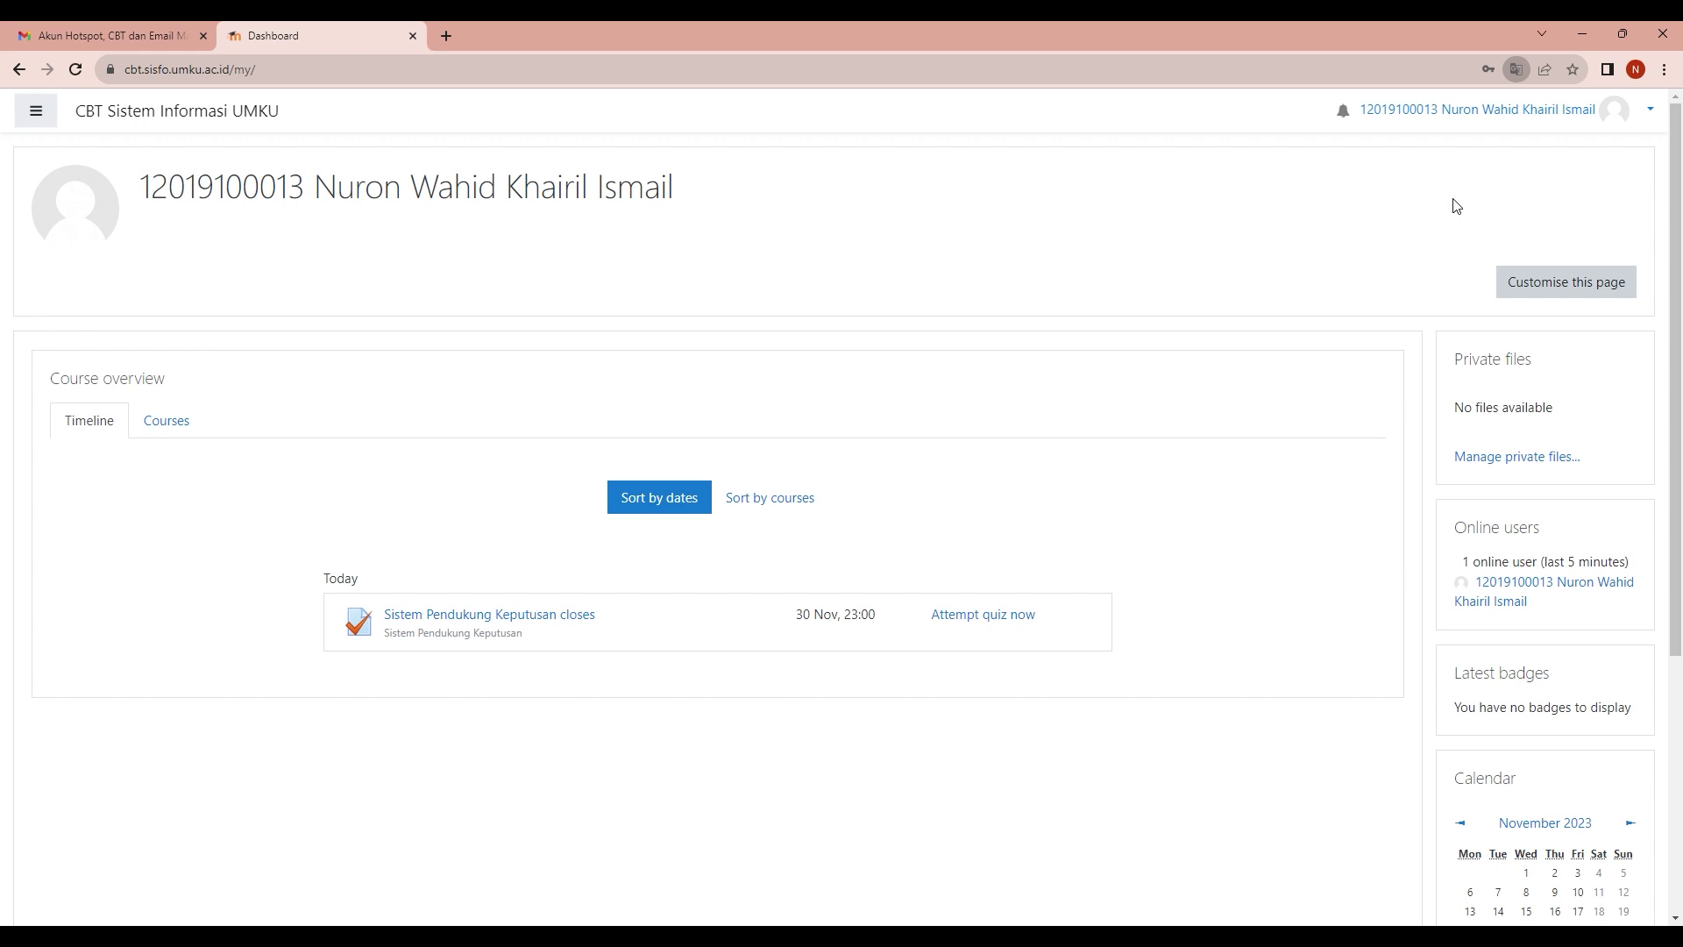
Open the Sistem Pendukung Keputusan quiz from the dashboard timeline and start the timed attempt.
left_click(1022, 618)
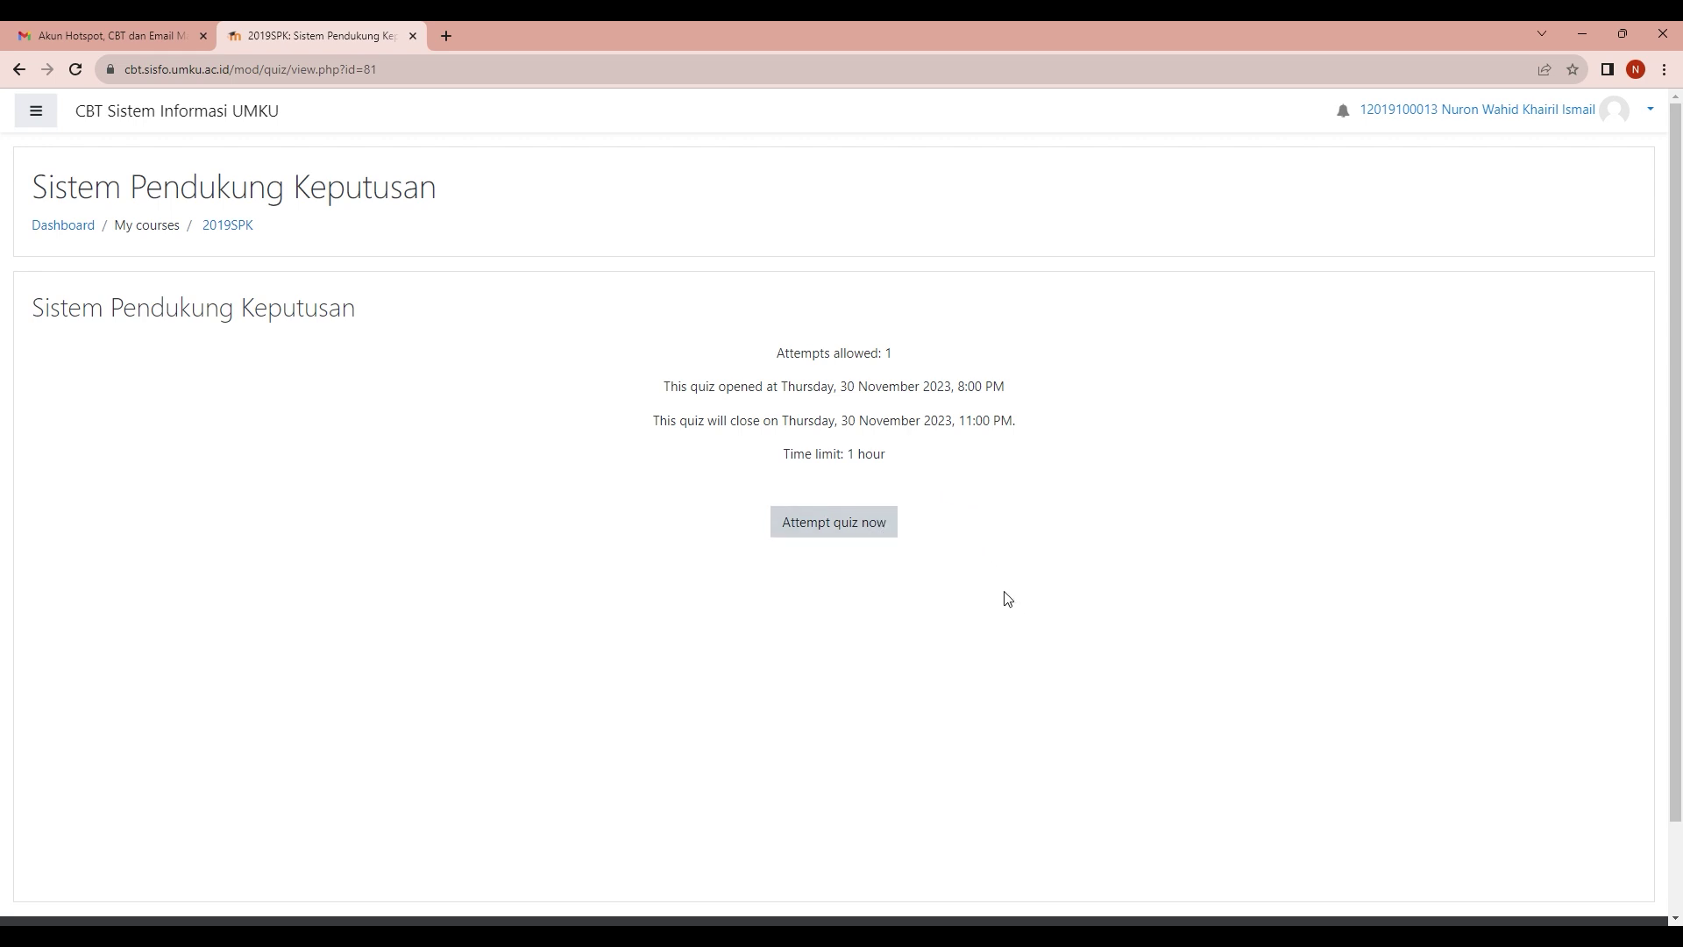
left_click(879, 530)
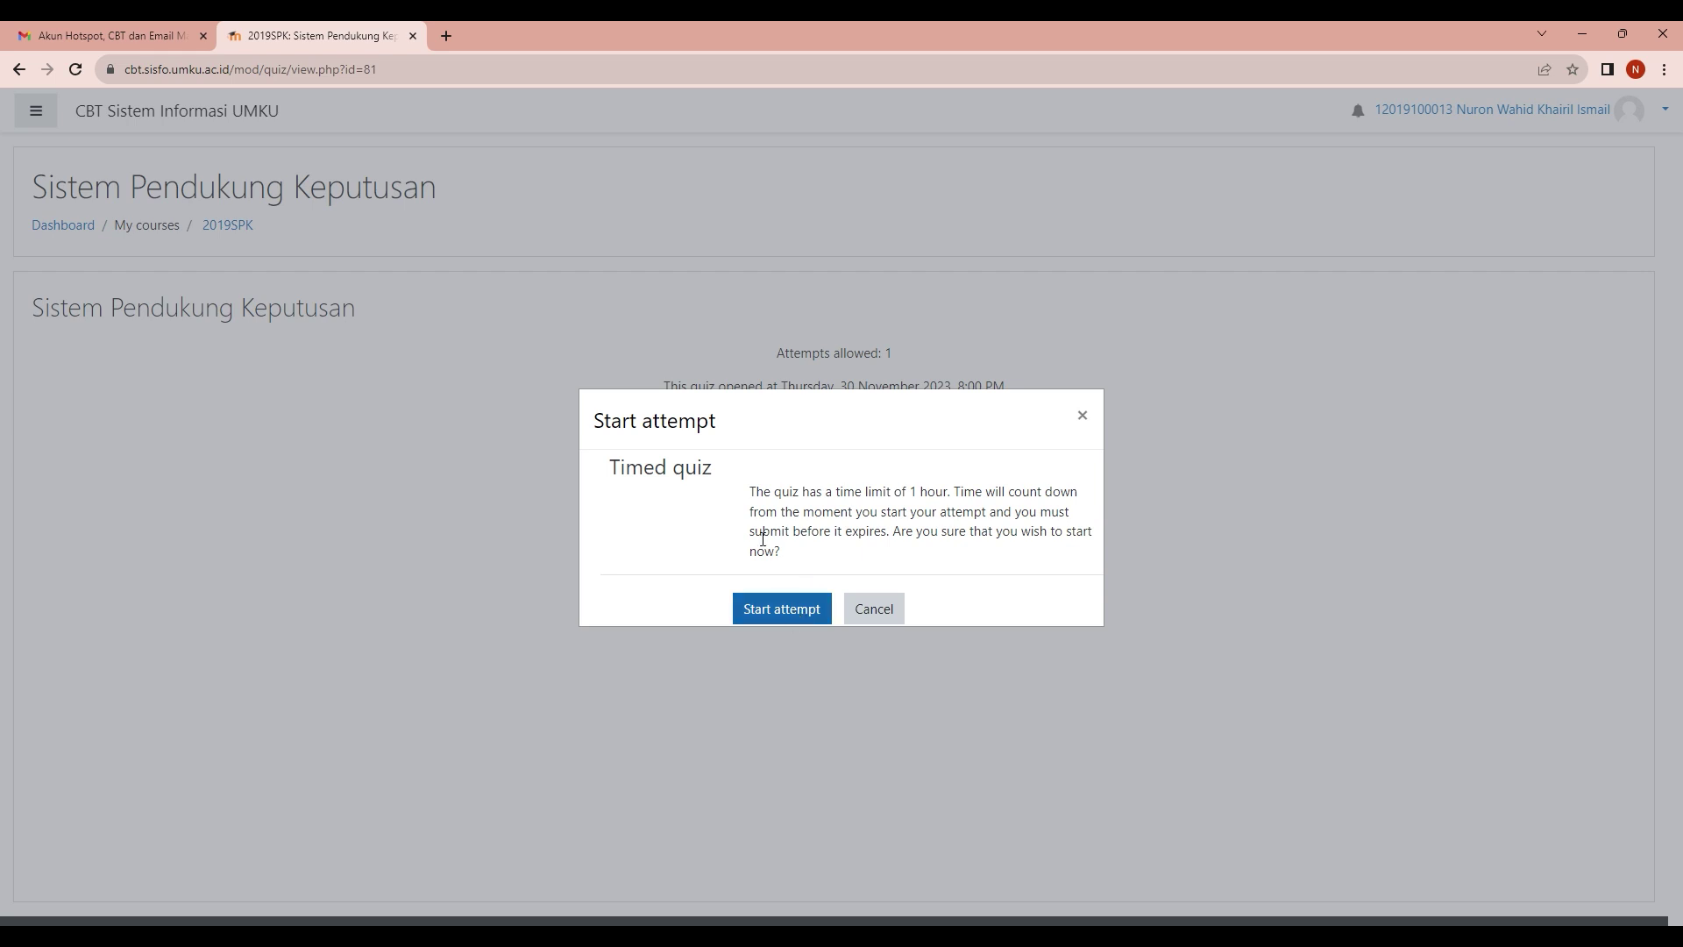
left_click(782, 608)
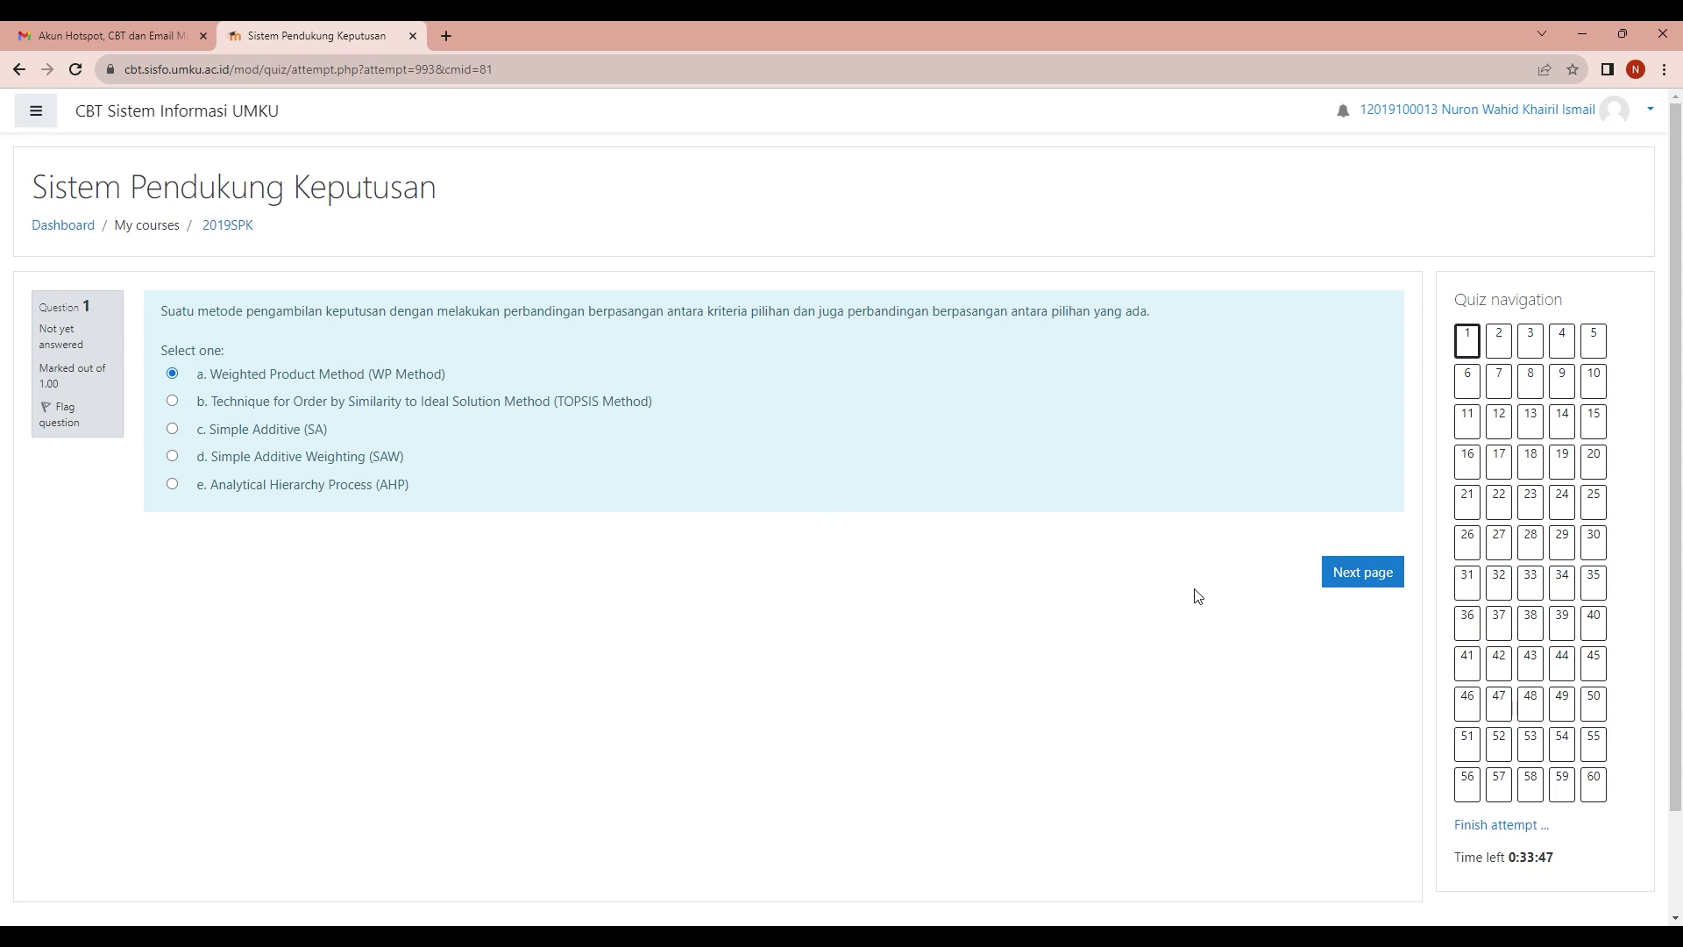
Answer question 1 with option a, question 2 with b, question 3 with c (Metode SAW) and question 4 with c (Rating Kecocokan).
left_click(1365, 582)
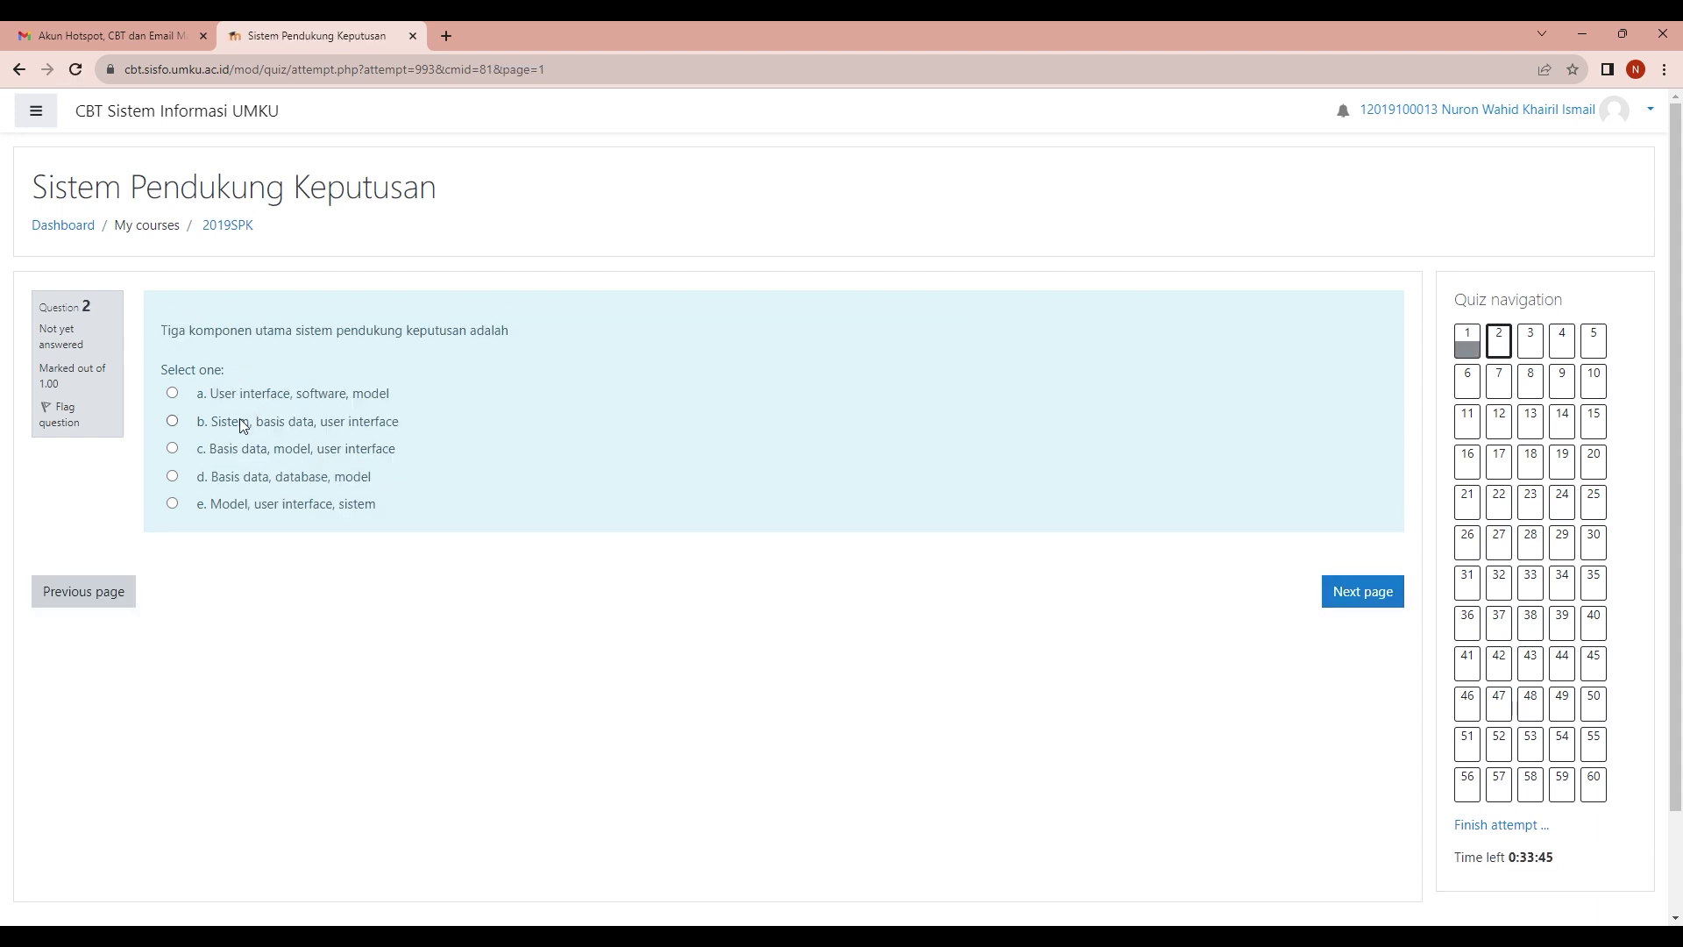
left_click(1358, 596)
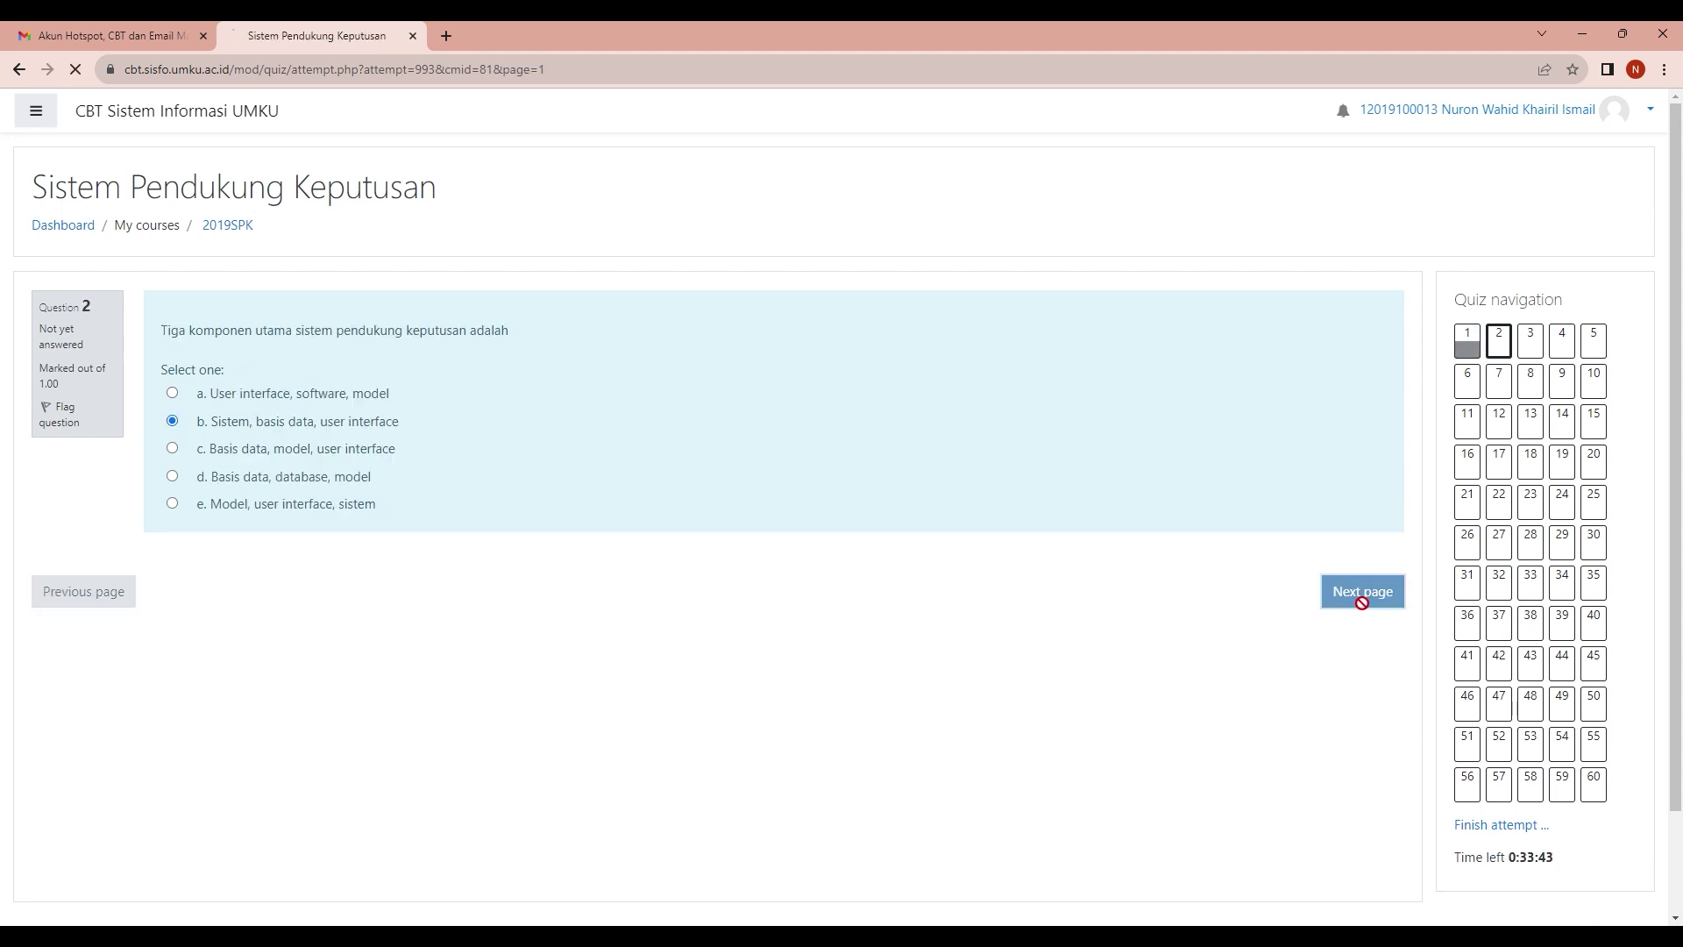
left_click(172, 428)
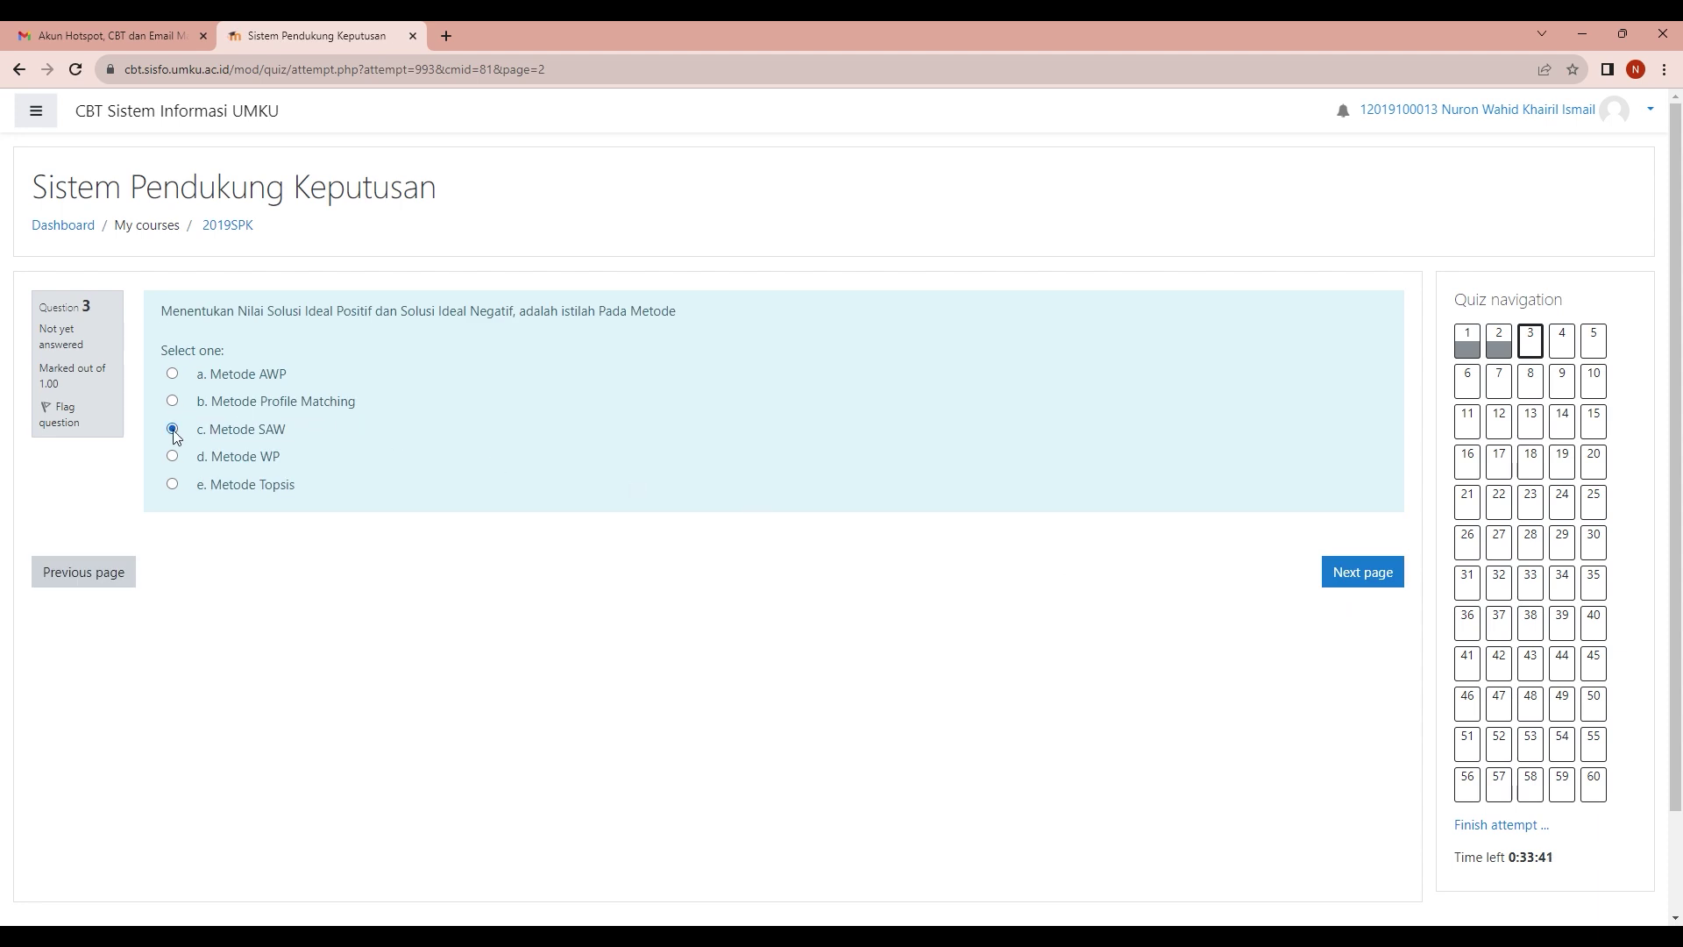
left_click(1361, 572)
left_click(172, 429)
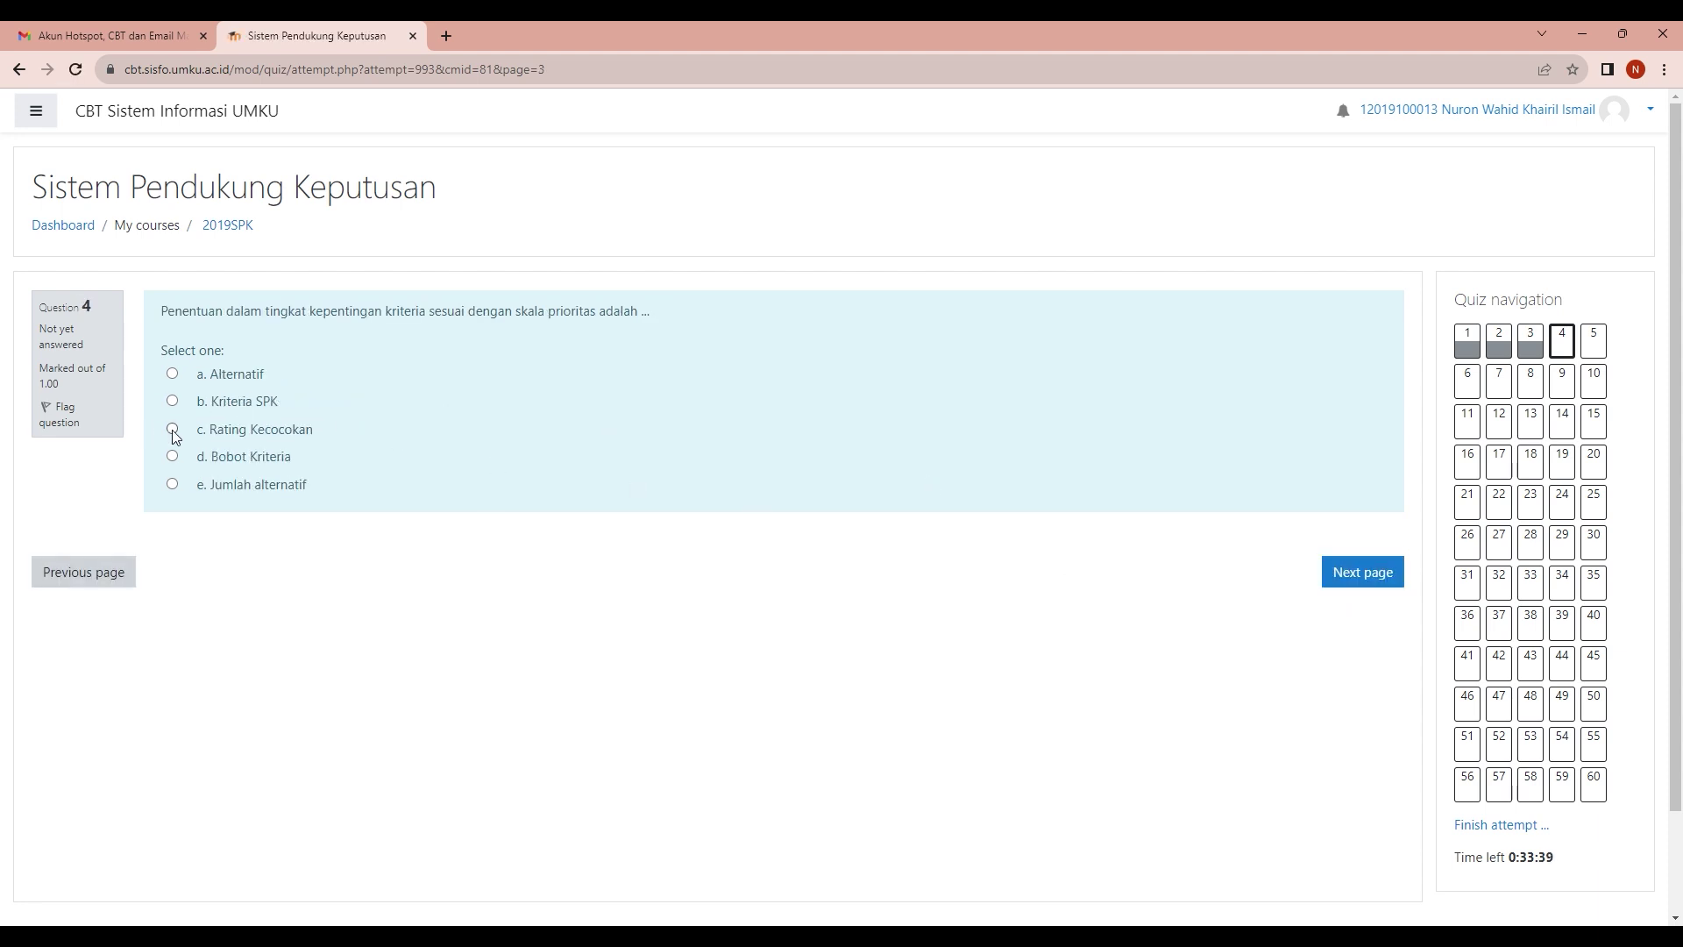
left_click(1324, 572)
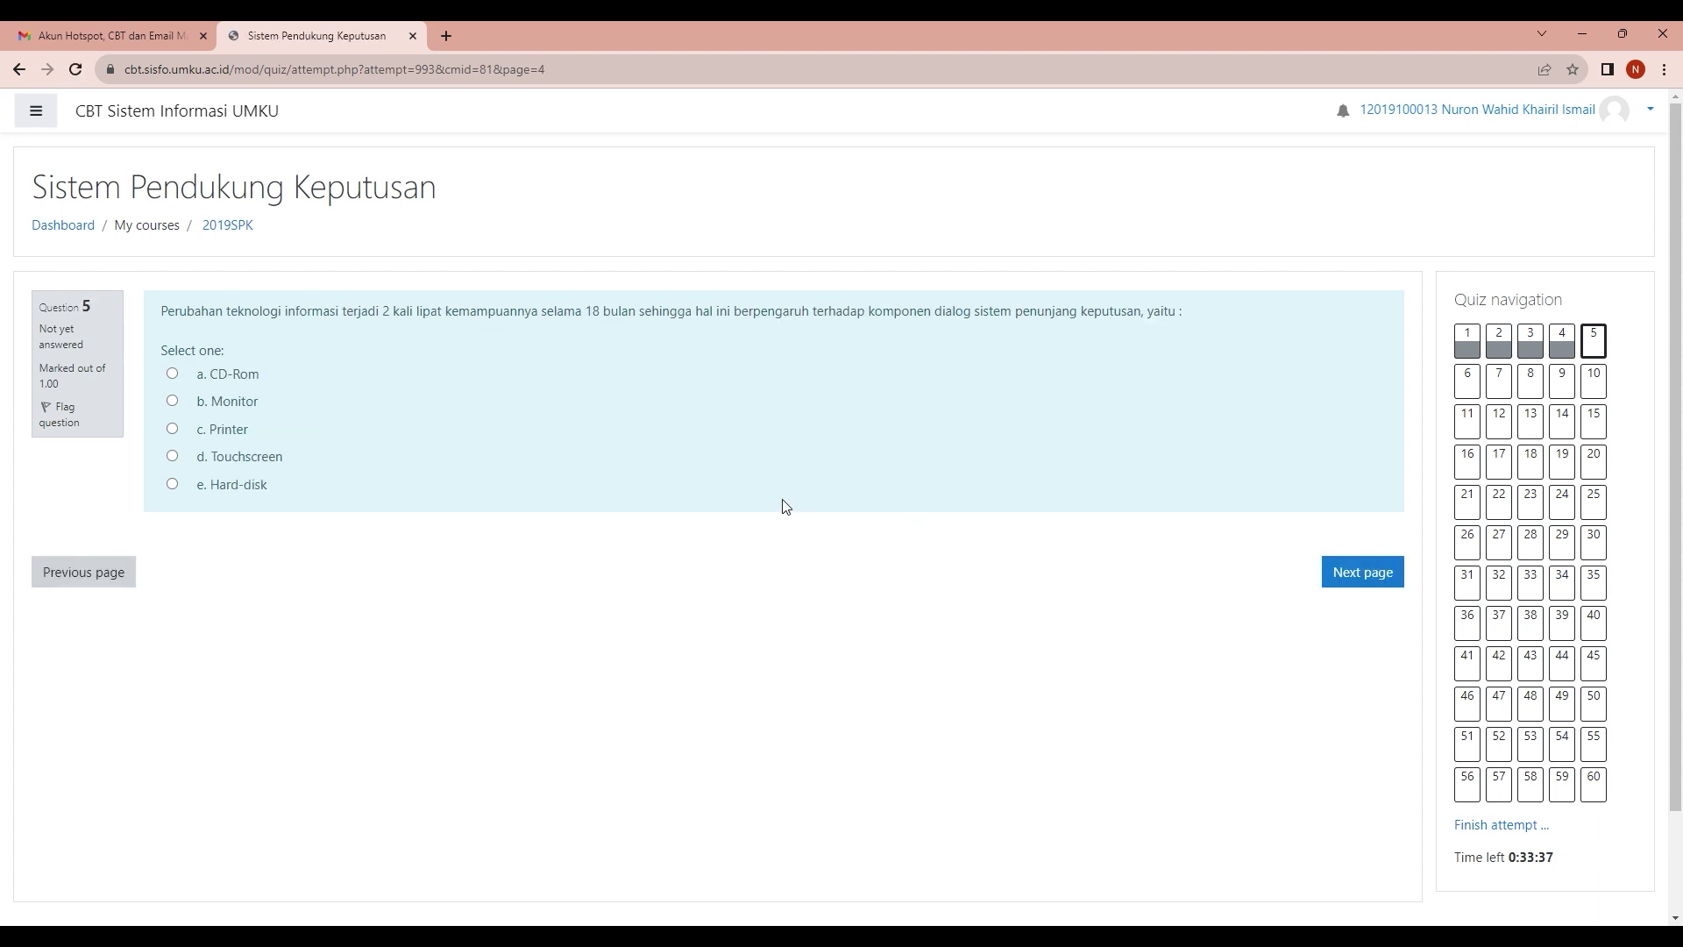
Answer questions 5 to 7 with option c: Printer for question 5 and Sangat tidak terstruktur for question 7.
left_click(173, 428)
left_click(1354, 573)
left_click(173, 429)
left_click(1367, 571)
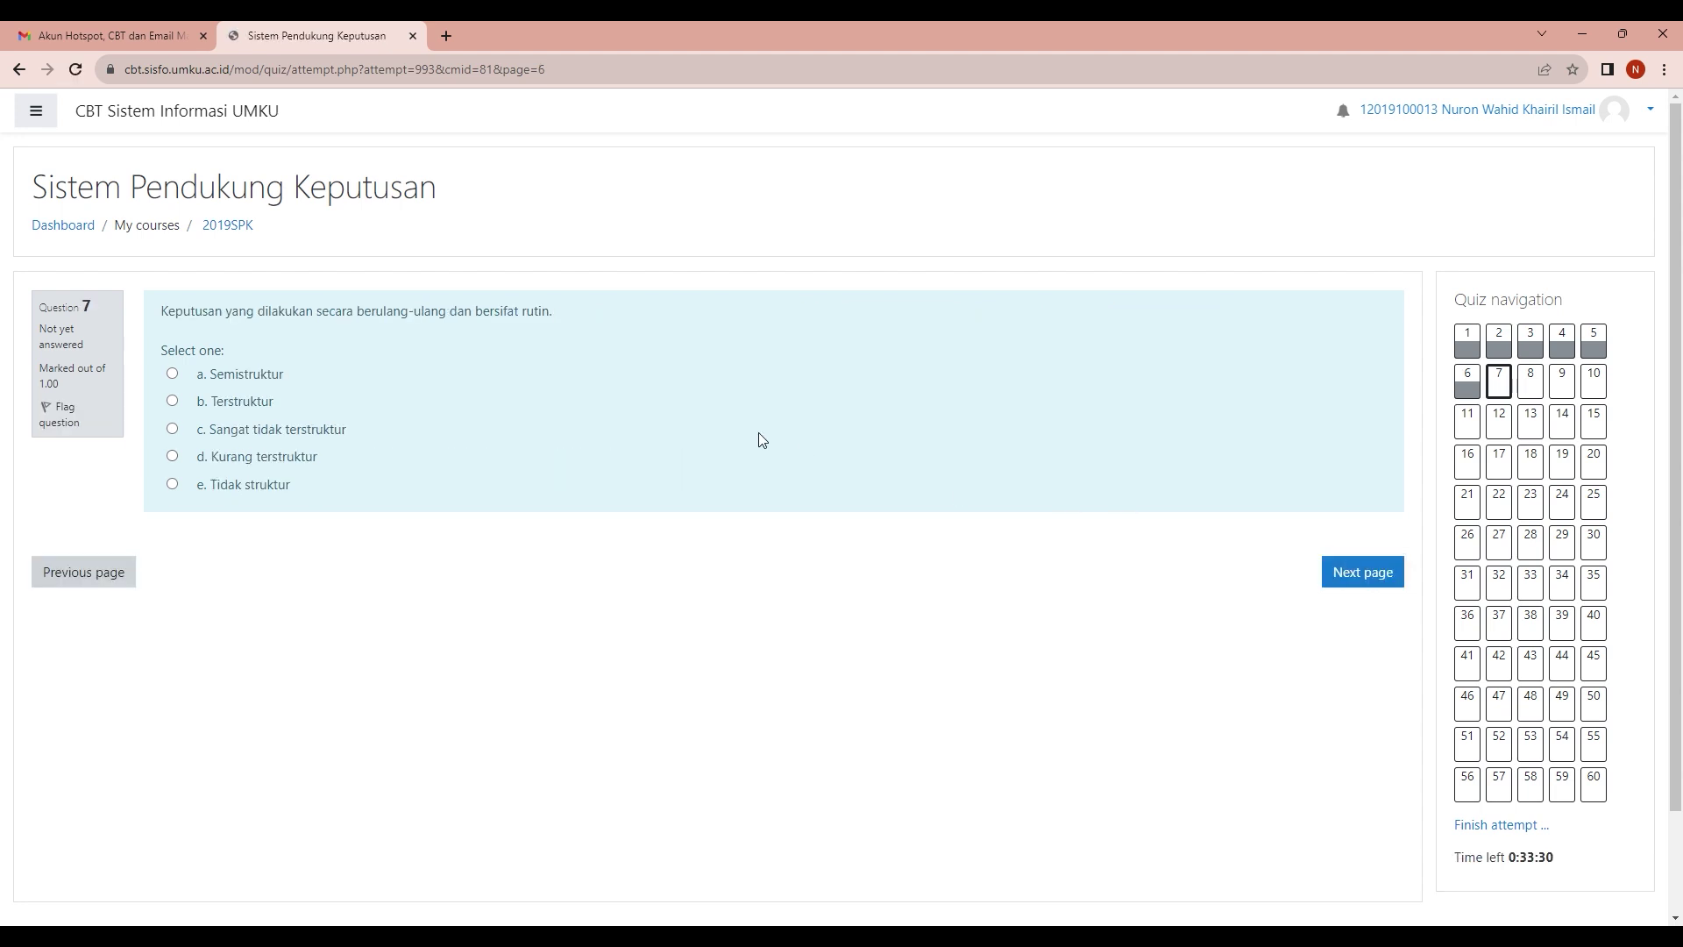
left_click(173, 429)
left_click(1361, 573)
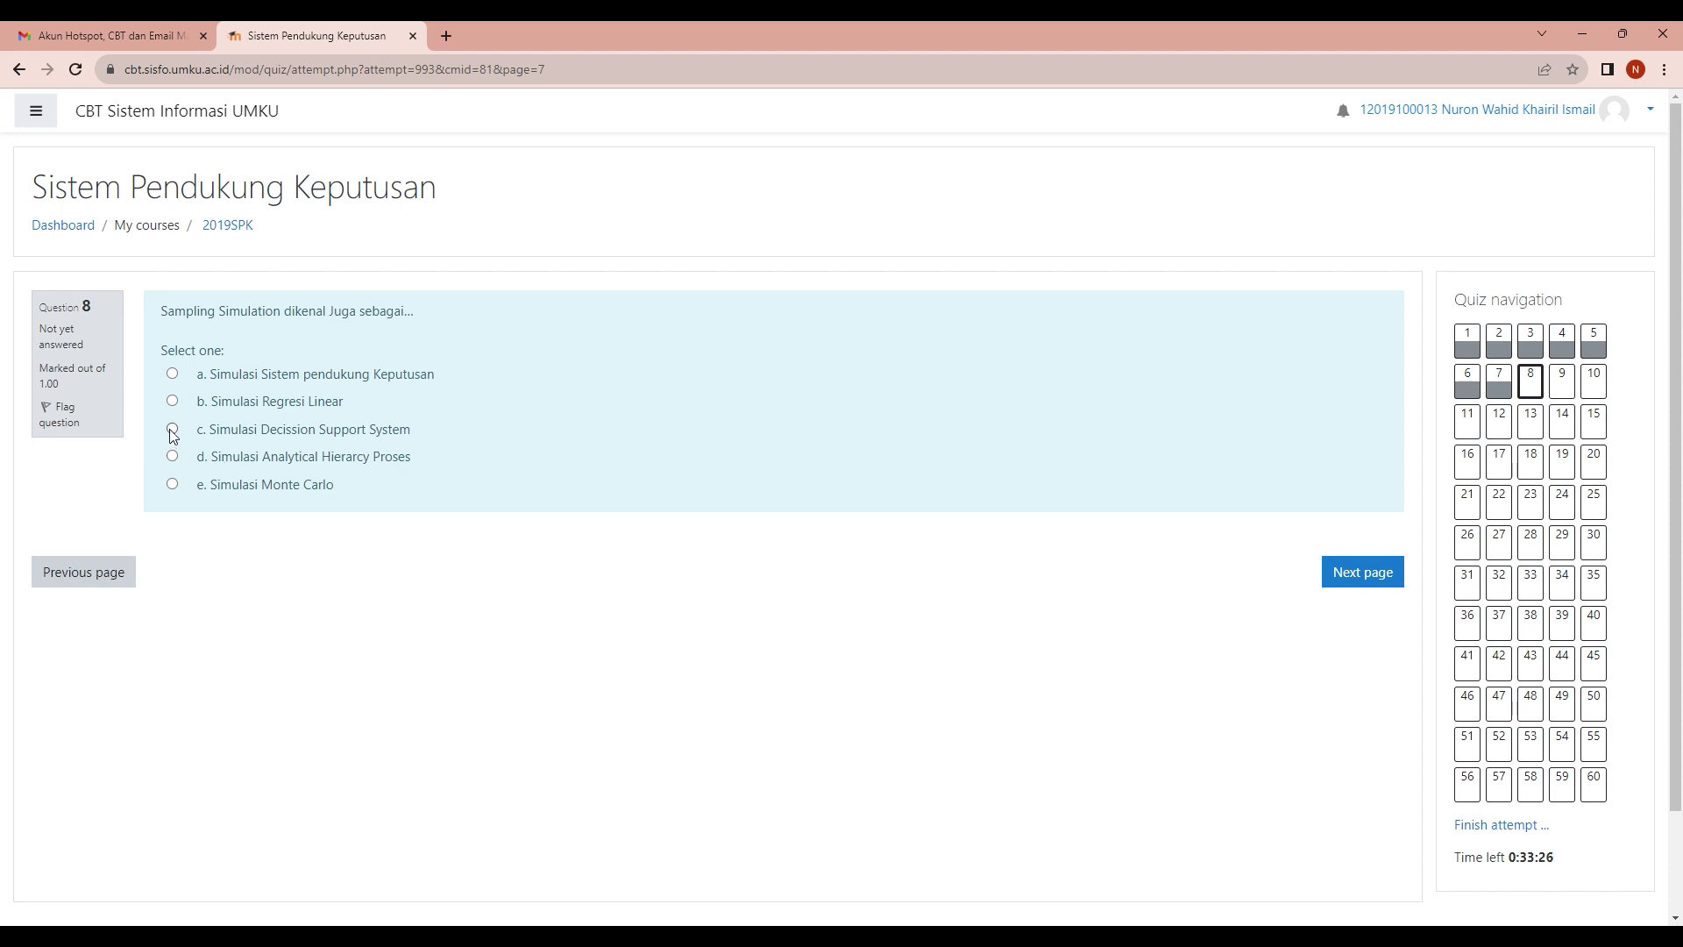
Answer questions 8 to 10 and choose option c, Perancangan Subsistem Database, for question 11.
left_click(1360, 574)
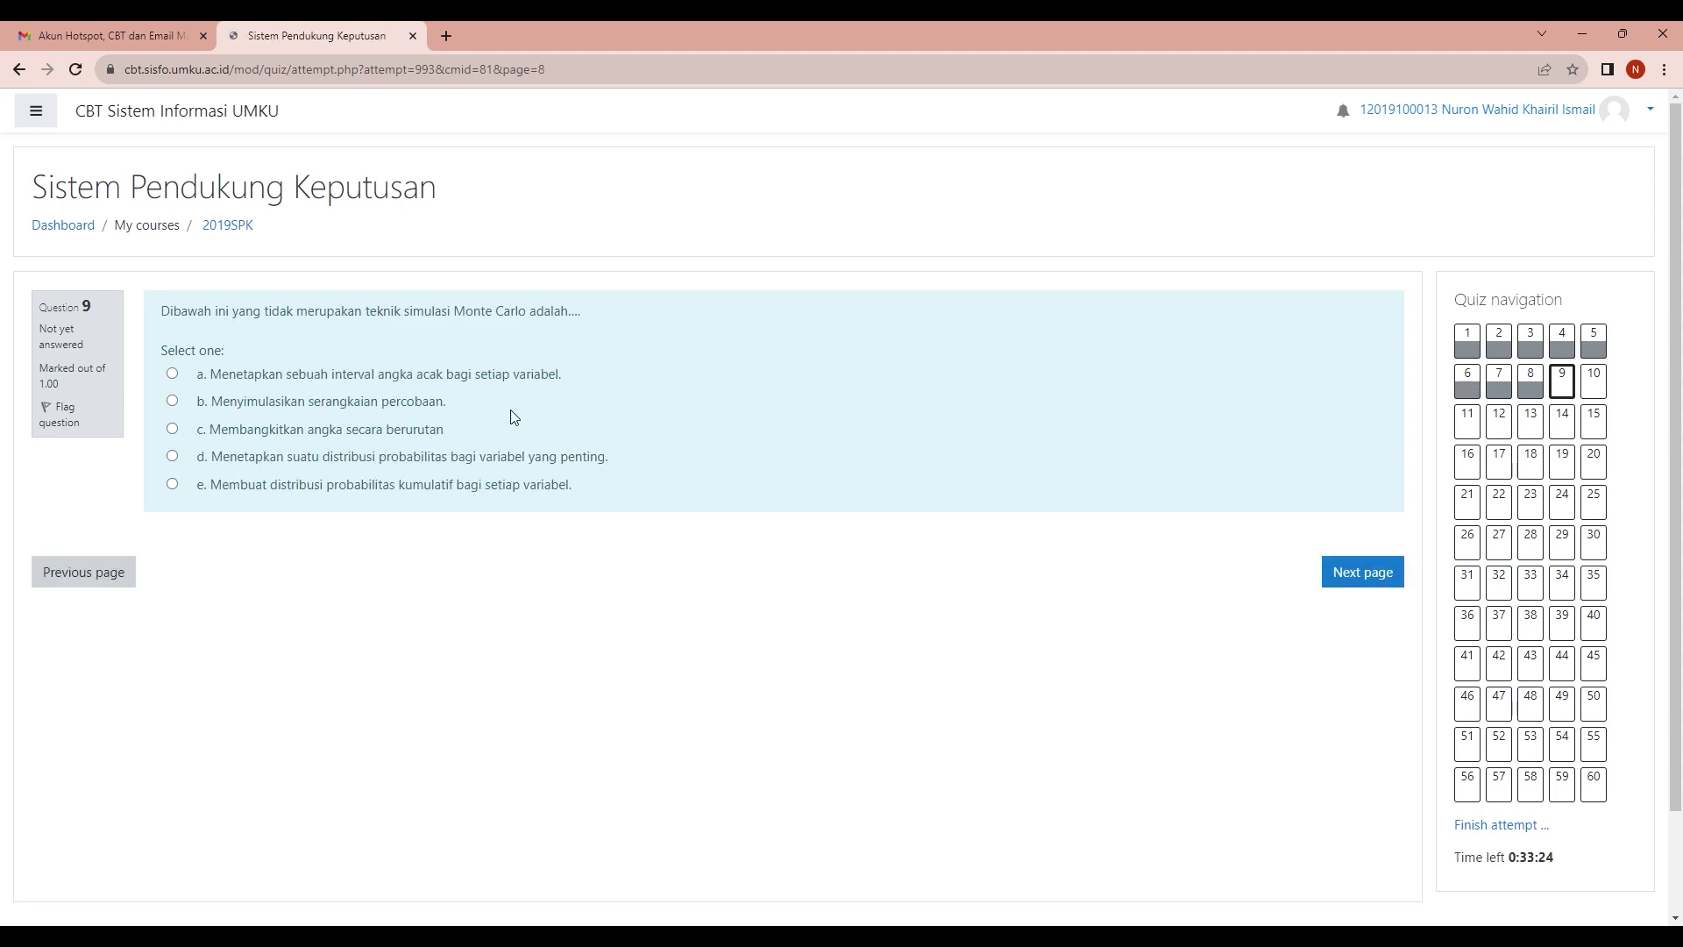
left_click(1376, 574)
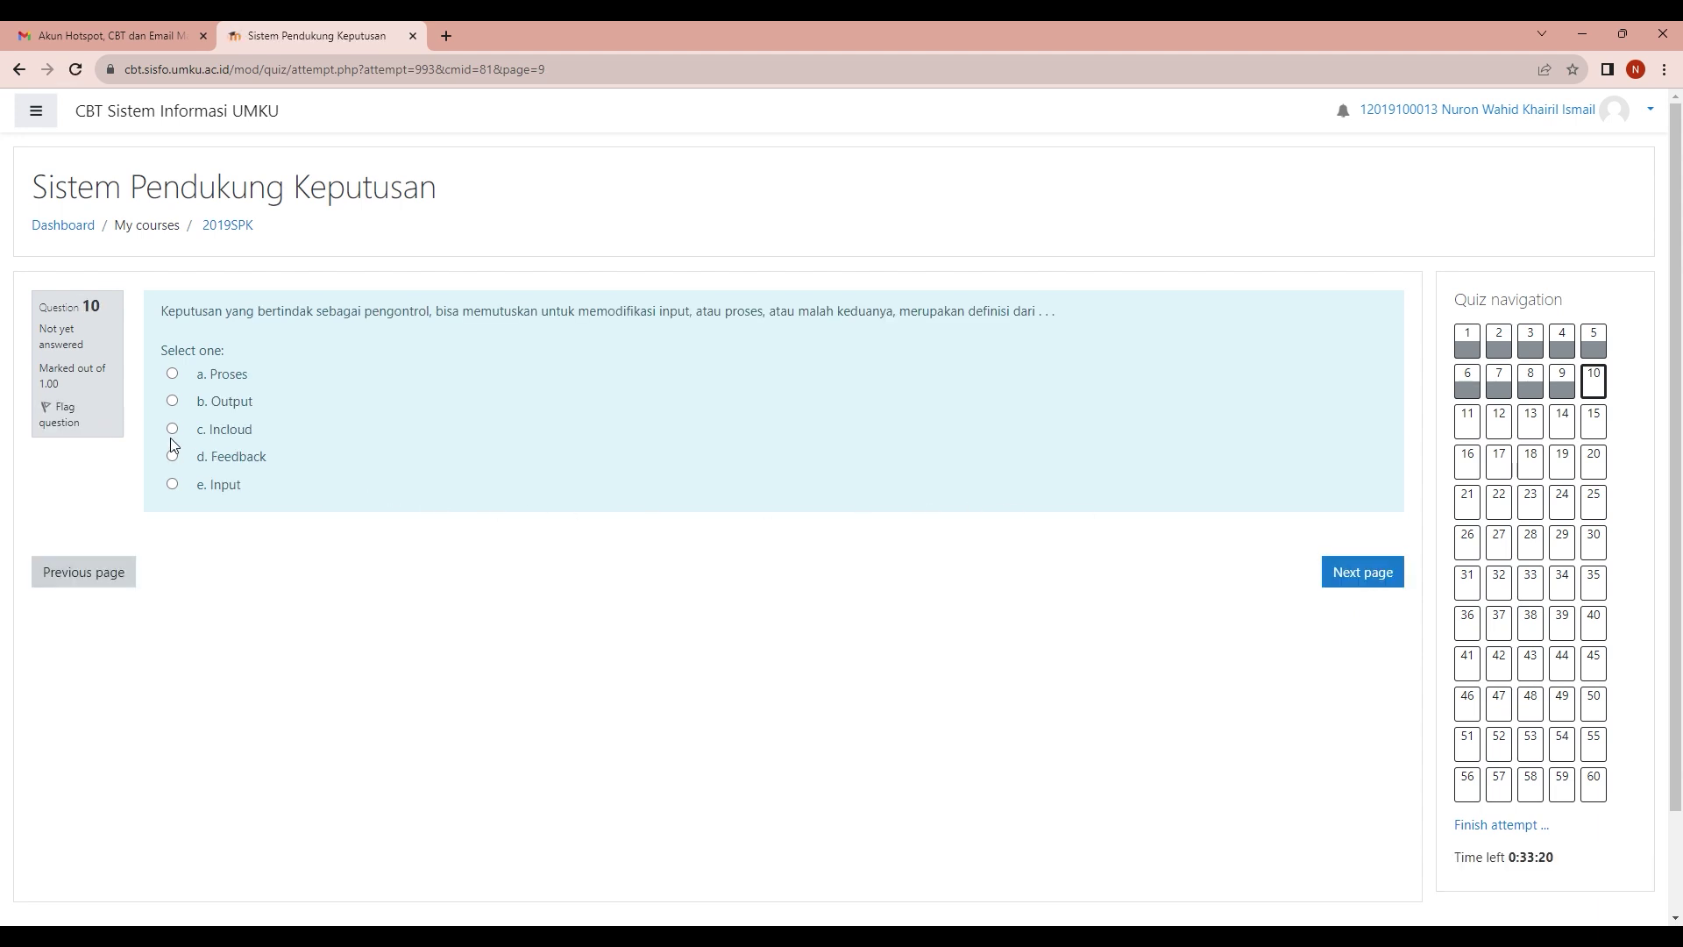
left_click(1363, 579)
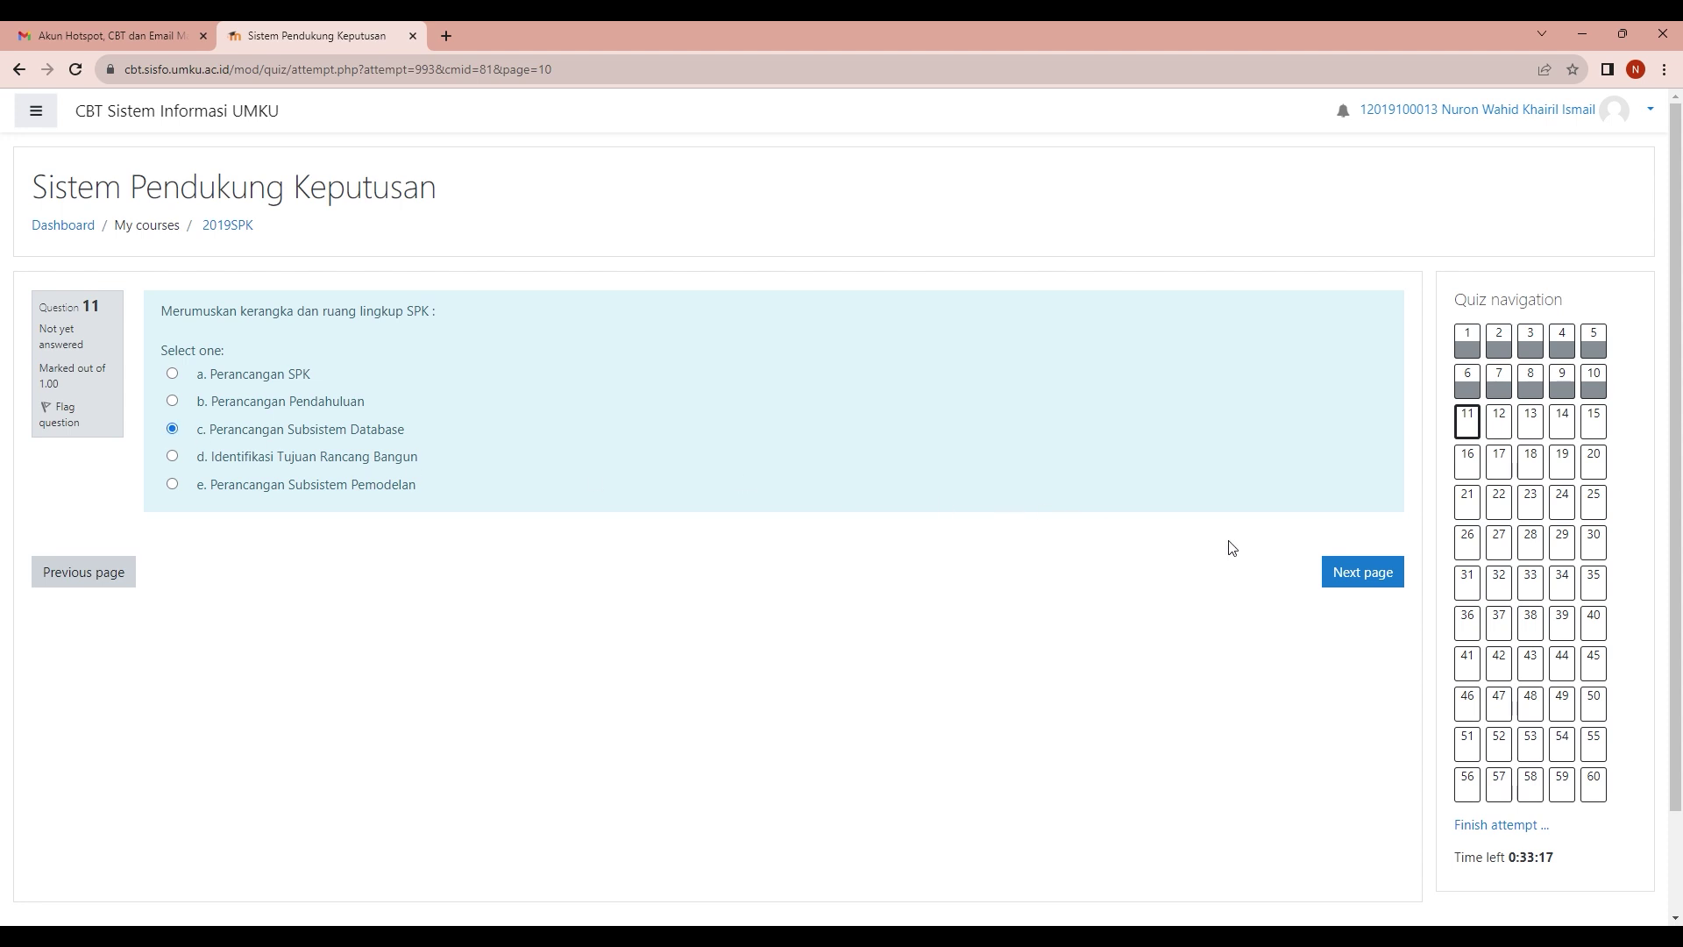
Answer quiz questions 12 to 14 with option c, choosing Organizing for question 12.
left_click(1354, 572)
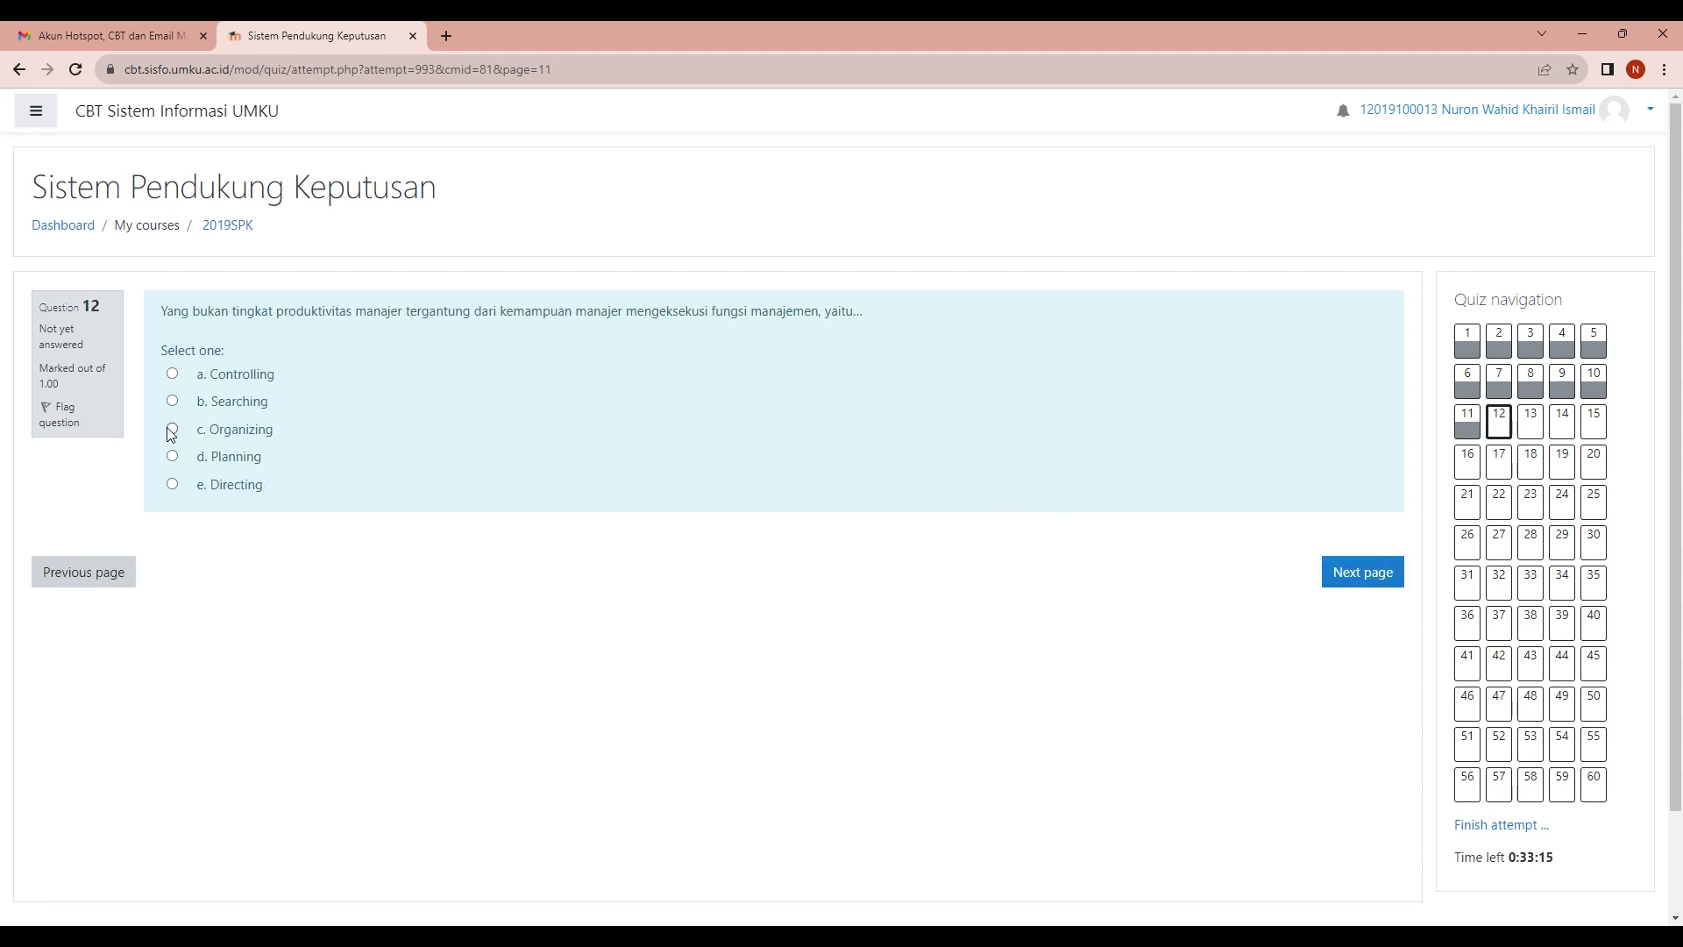
left_click(1372, 572)
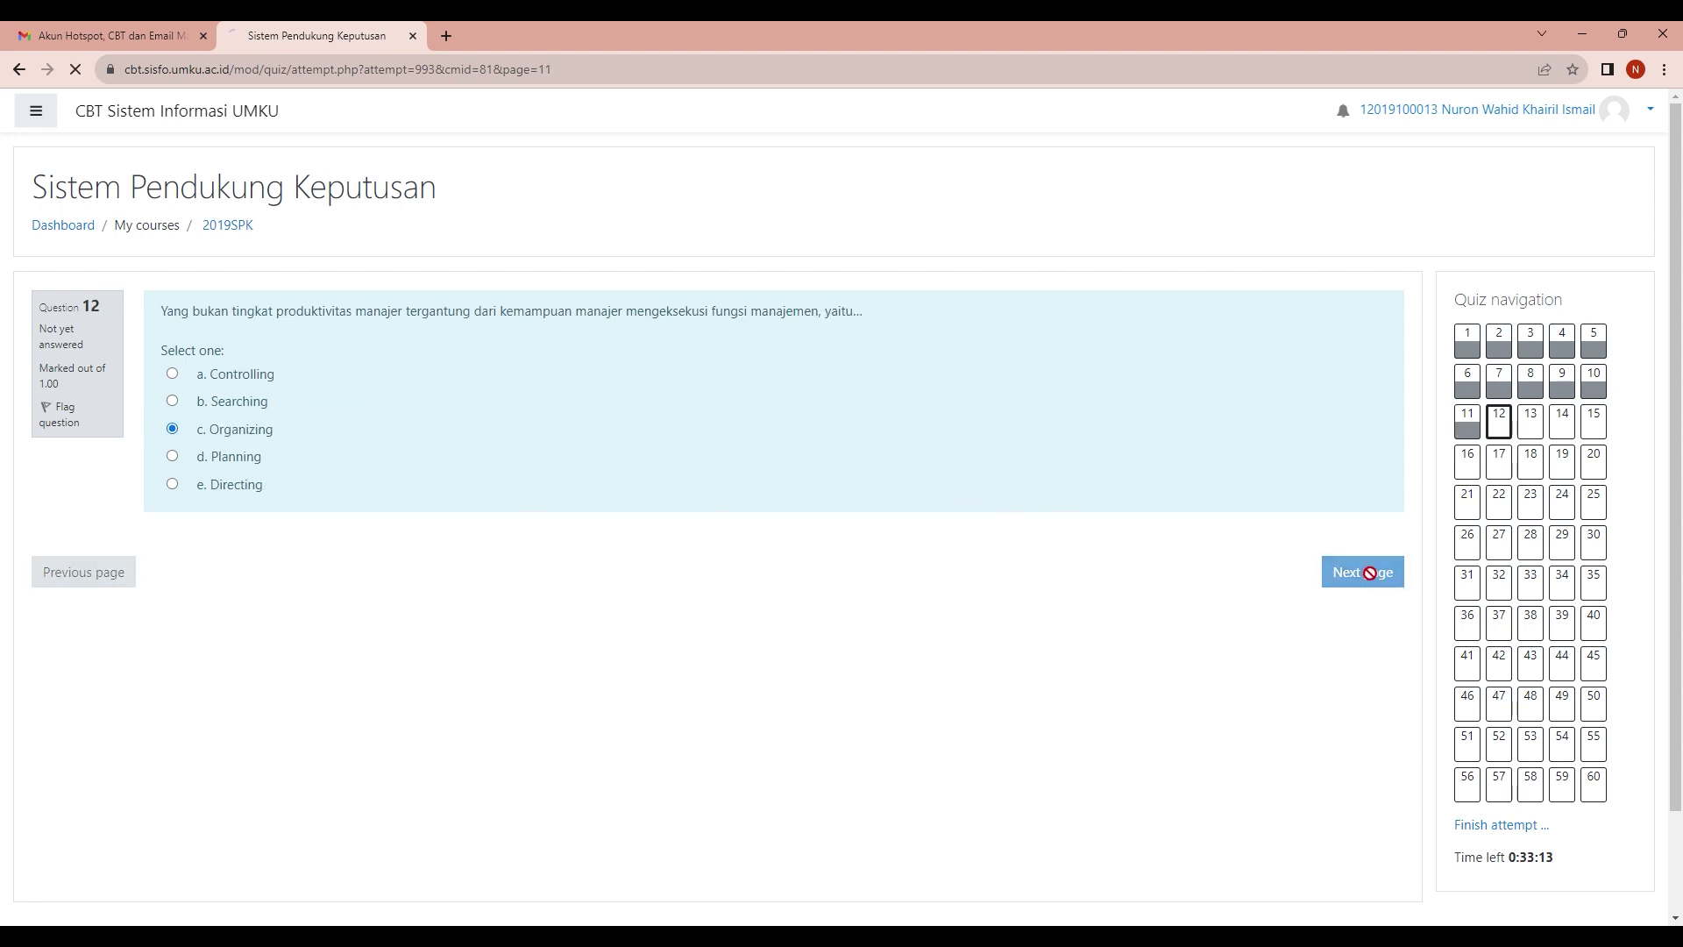
left_click(172, 429)
left_click(1338, 572)
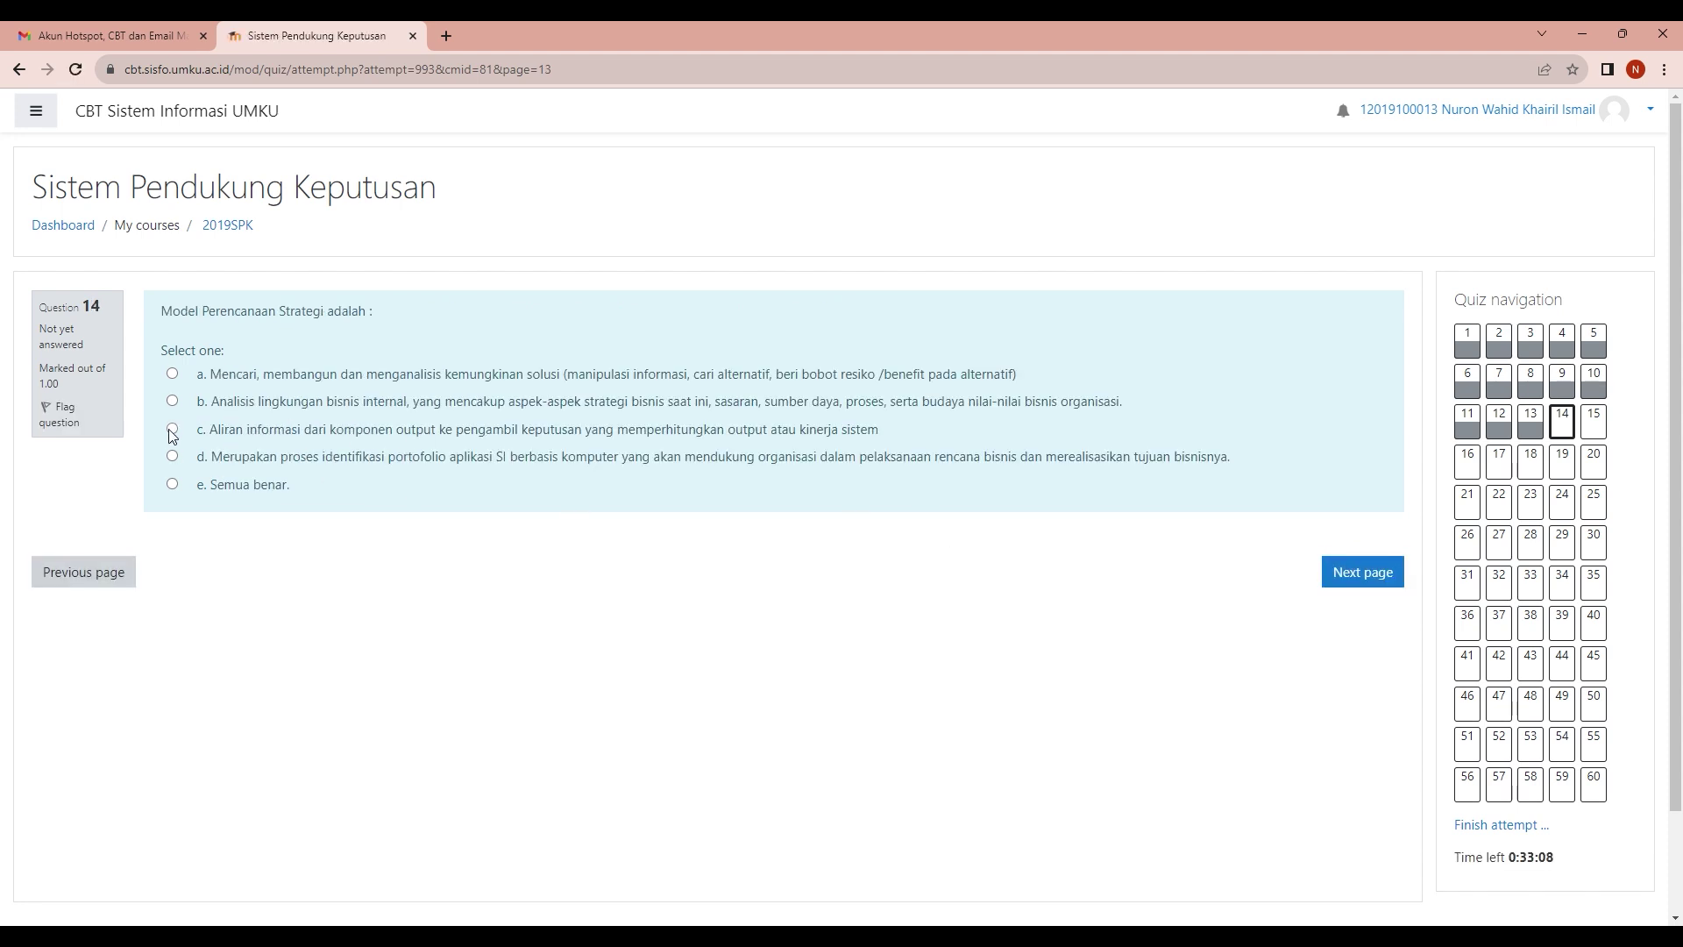
left_click(1354, 574)
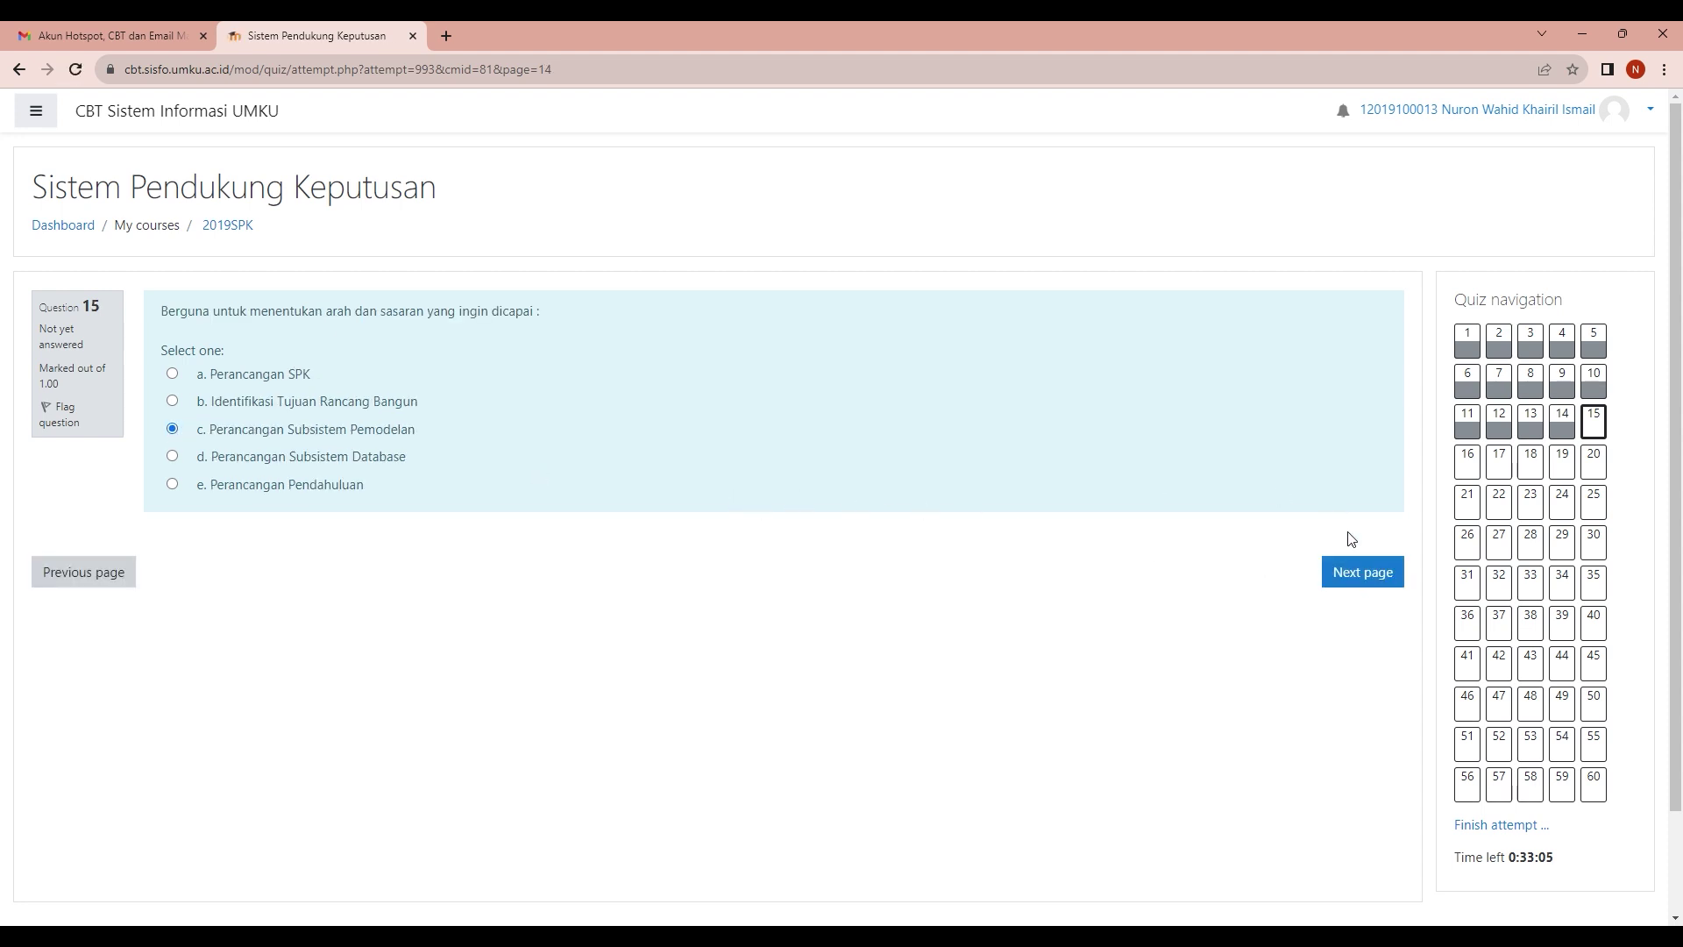
Answer questions 15 to 18 with option c: Perancangan Subsistem Pemodelan for 15, Implementation, Intelligence, design, choice for 17 and Decision for 18.
left_click(1371, 571)
left_click(172, 428)
left_click(1367, 580)
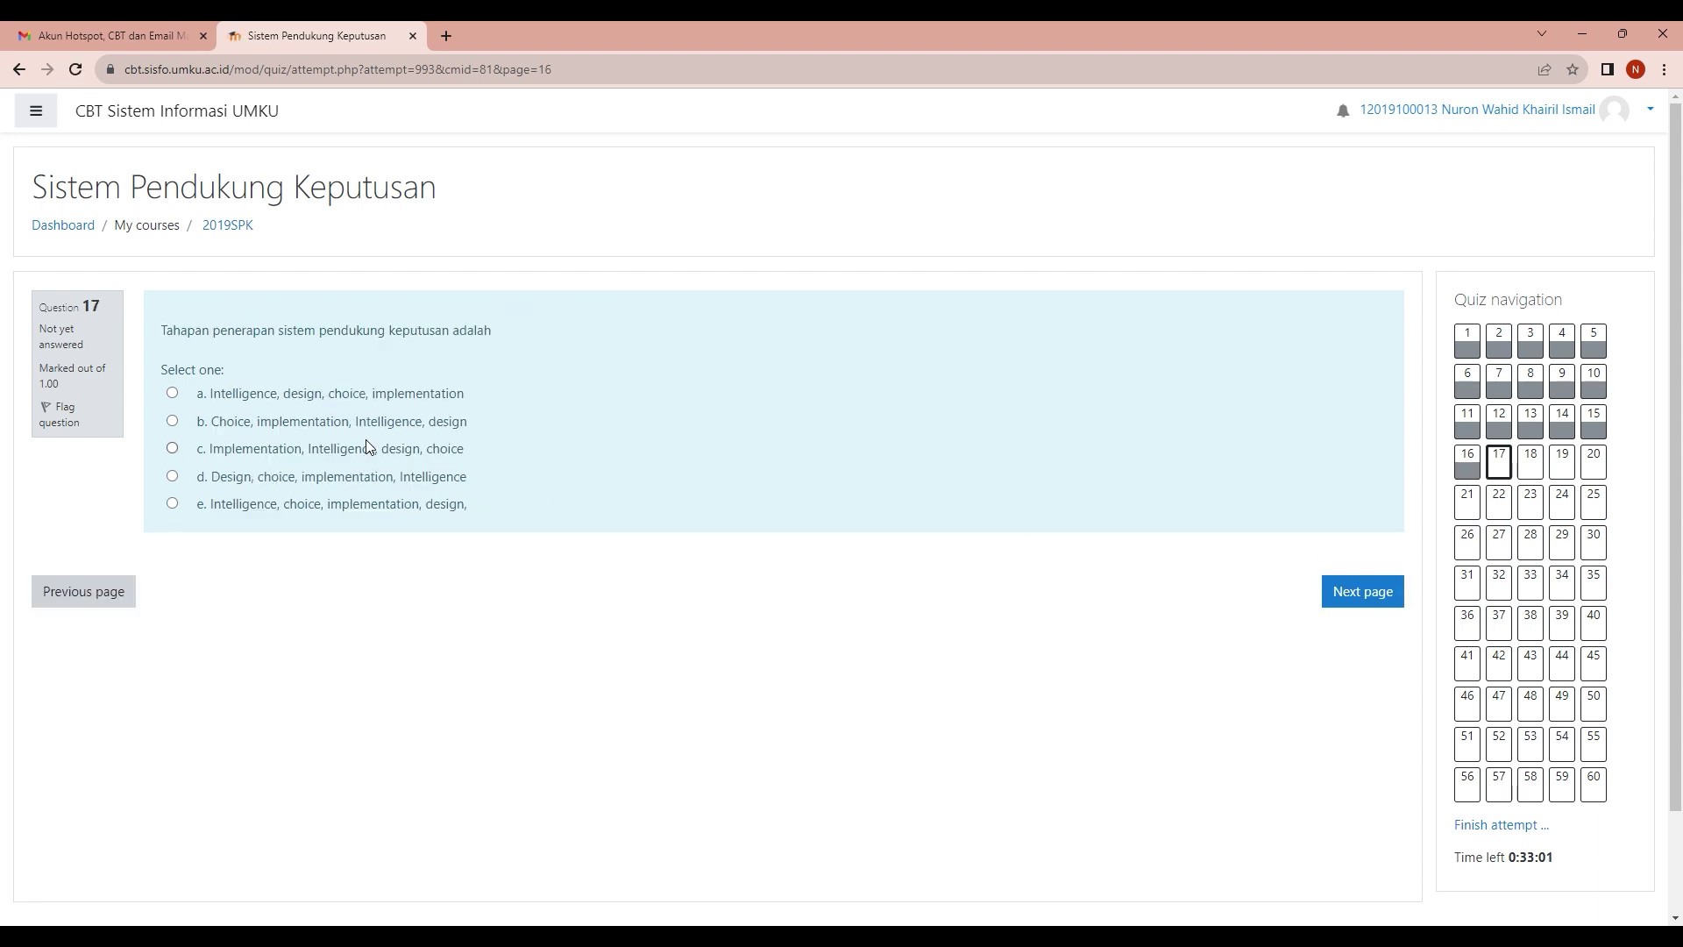
left_click(1381, 592)
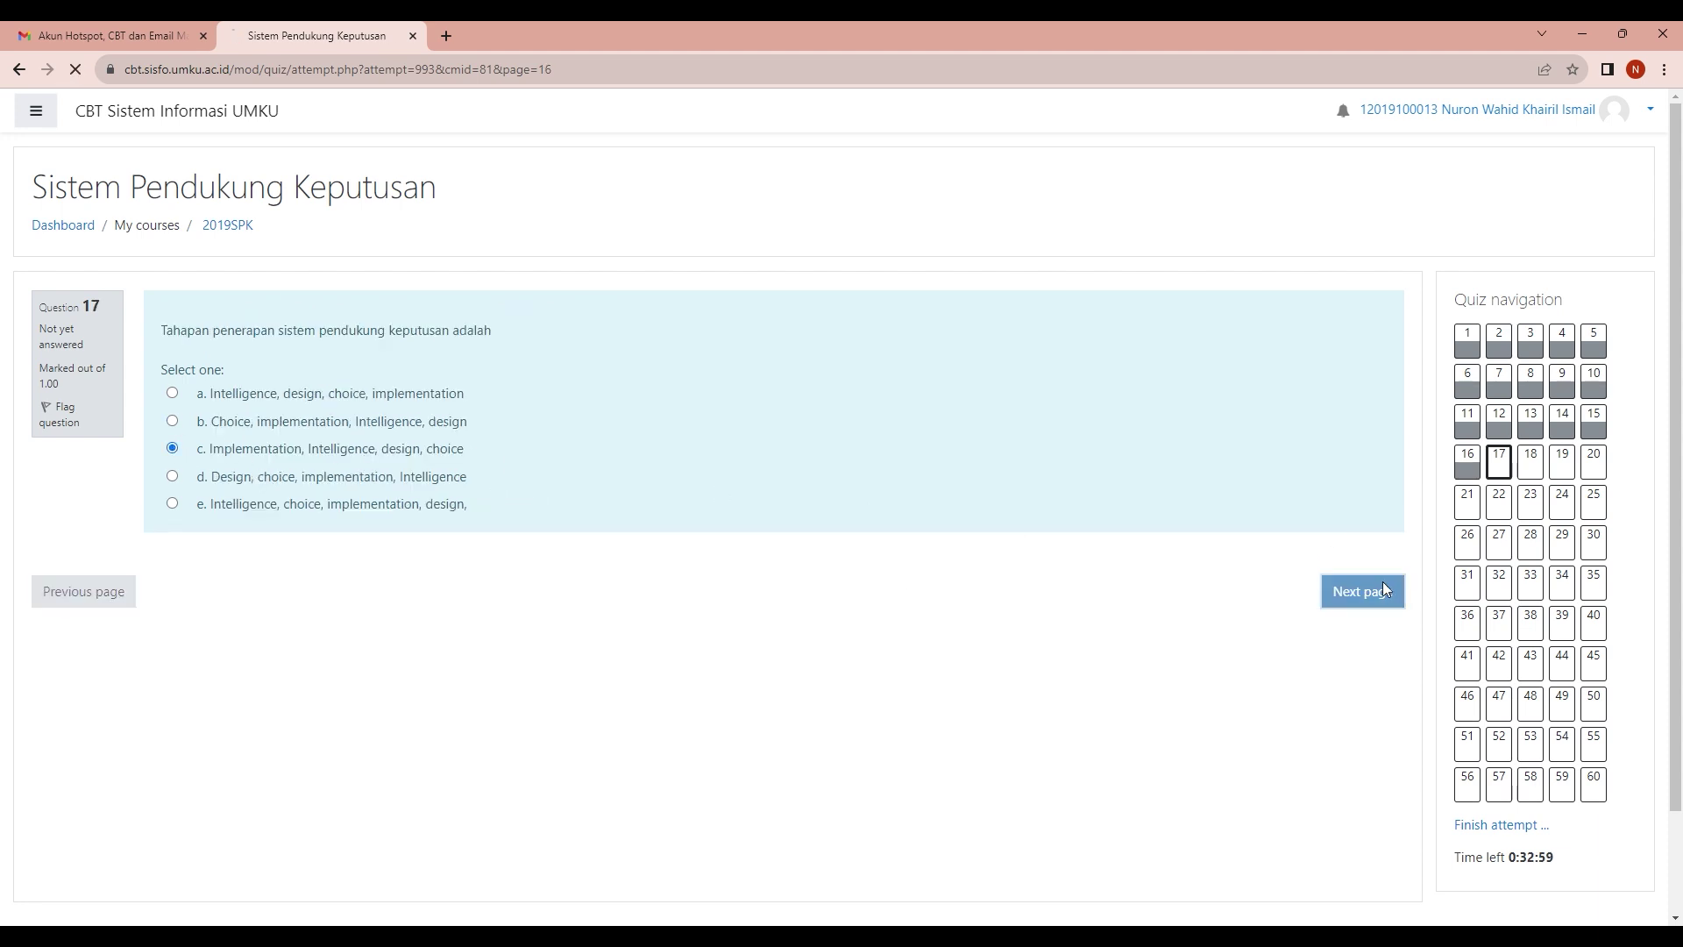
left_click(171, 448)
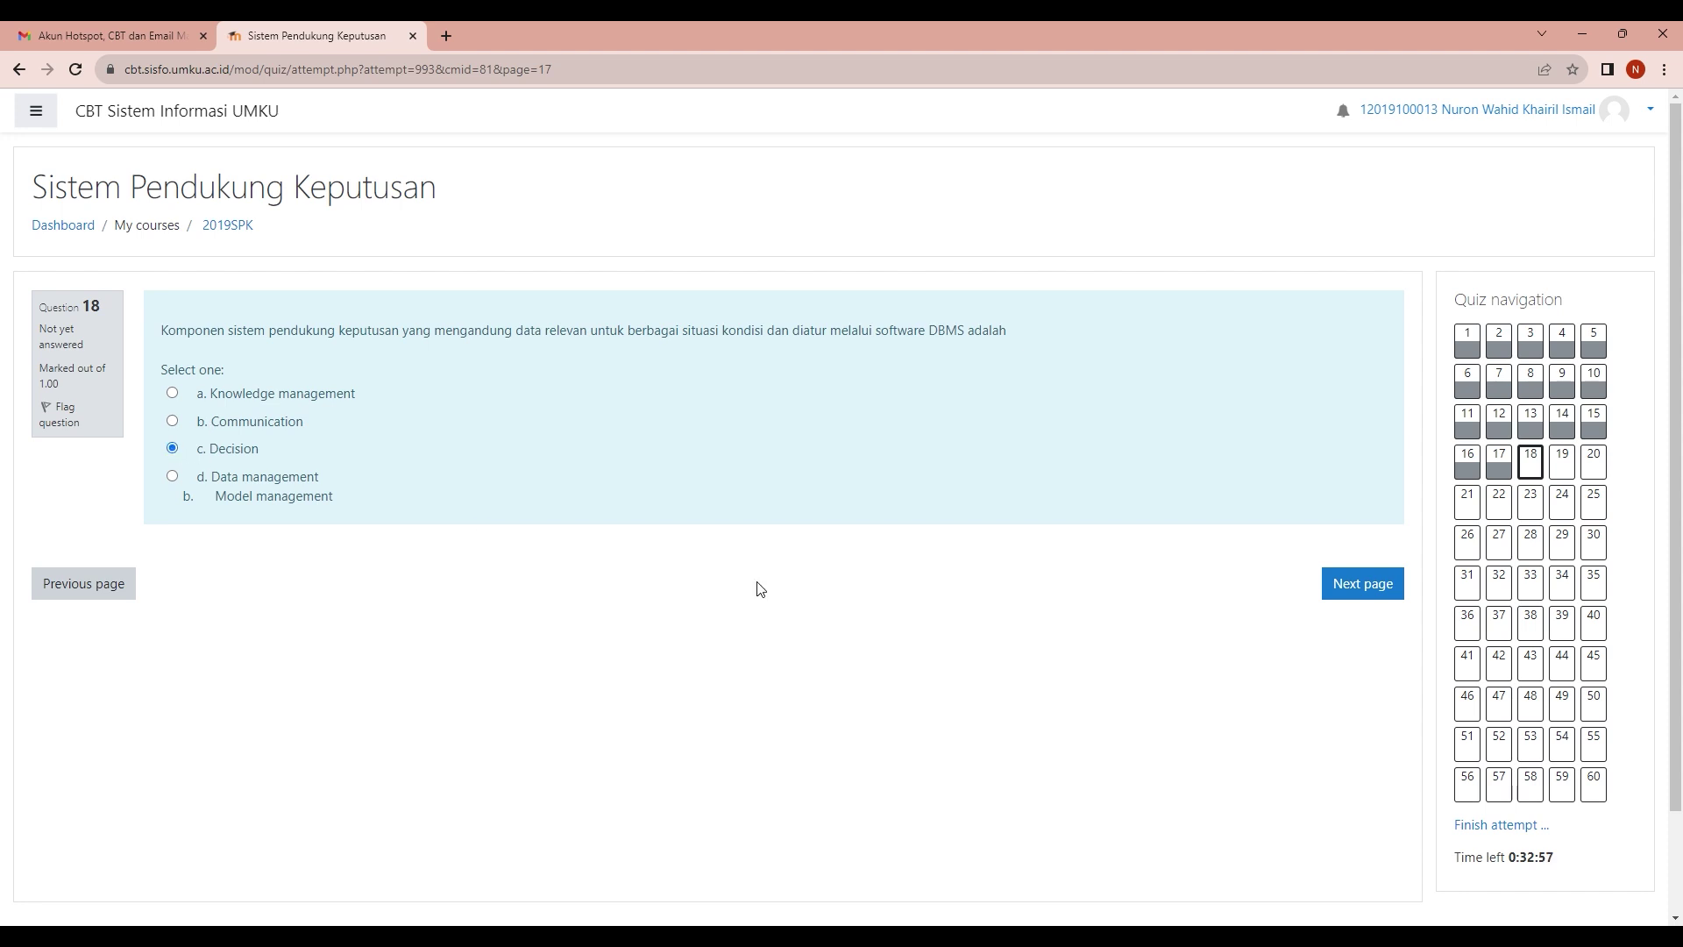
left_click(1355, 593)
Answer questions 19 to 21 with option c: Analisa data, Tahap Perancangan (Design Phace) and Metode SMART.
left_click(172, 428)
left_click(1364, 574)
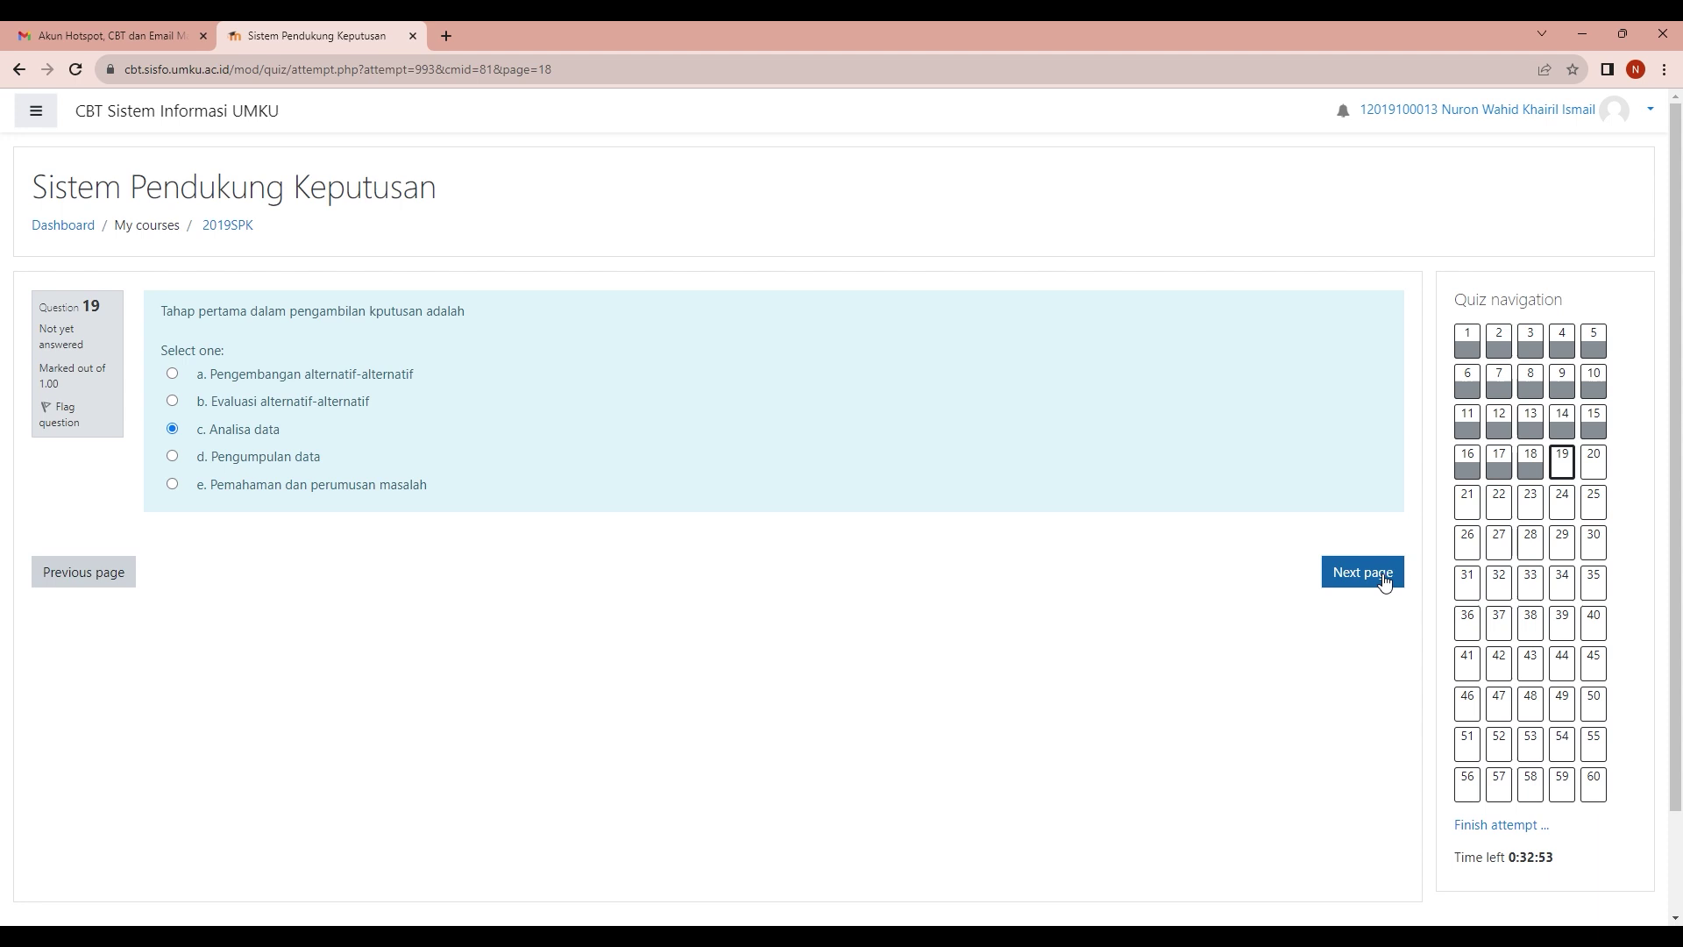
left_click(173, 448)
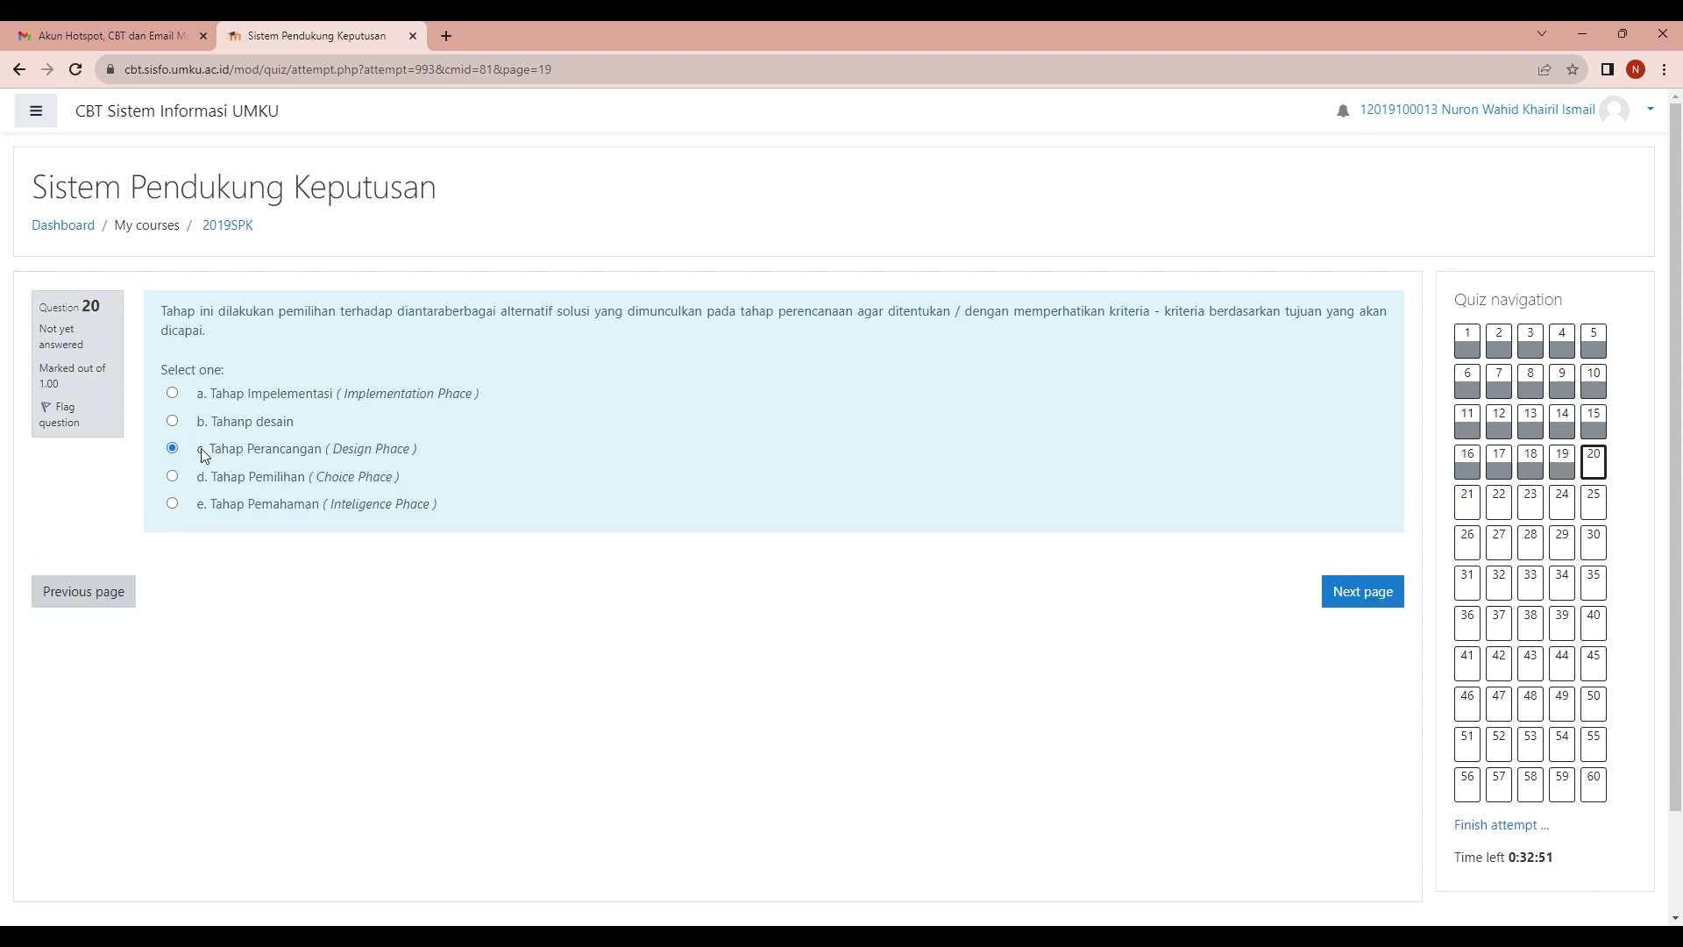
left_click(1345, 594)
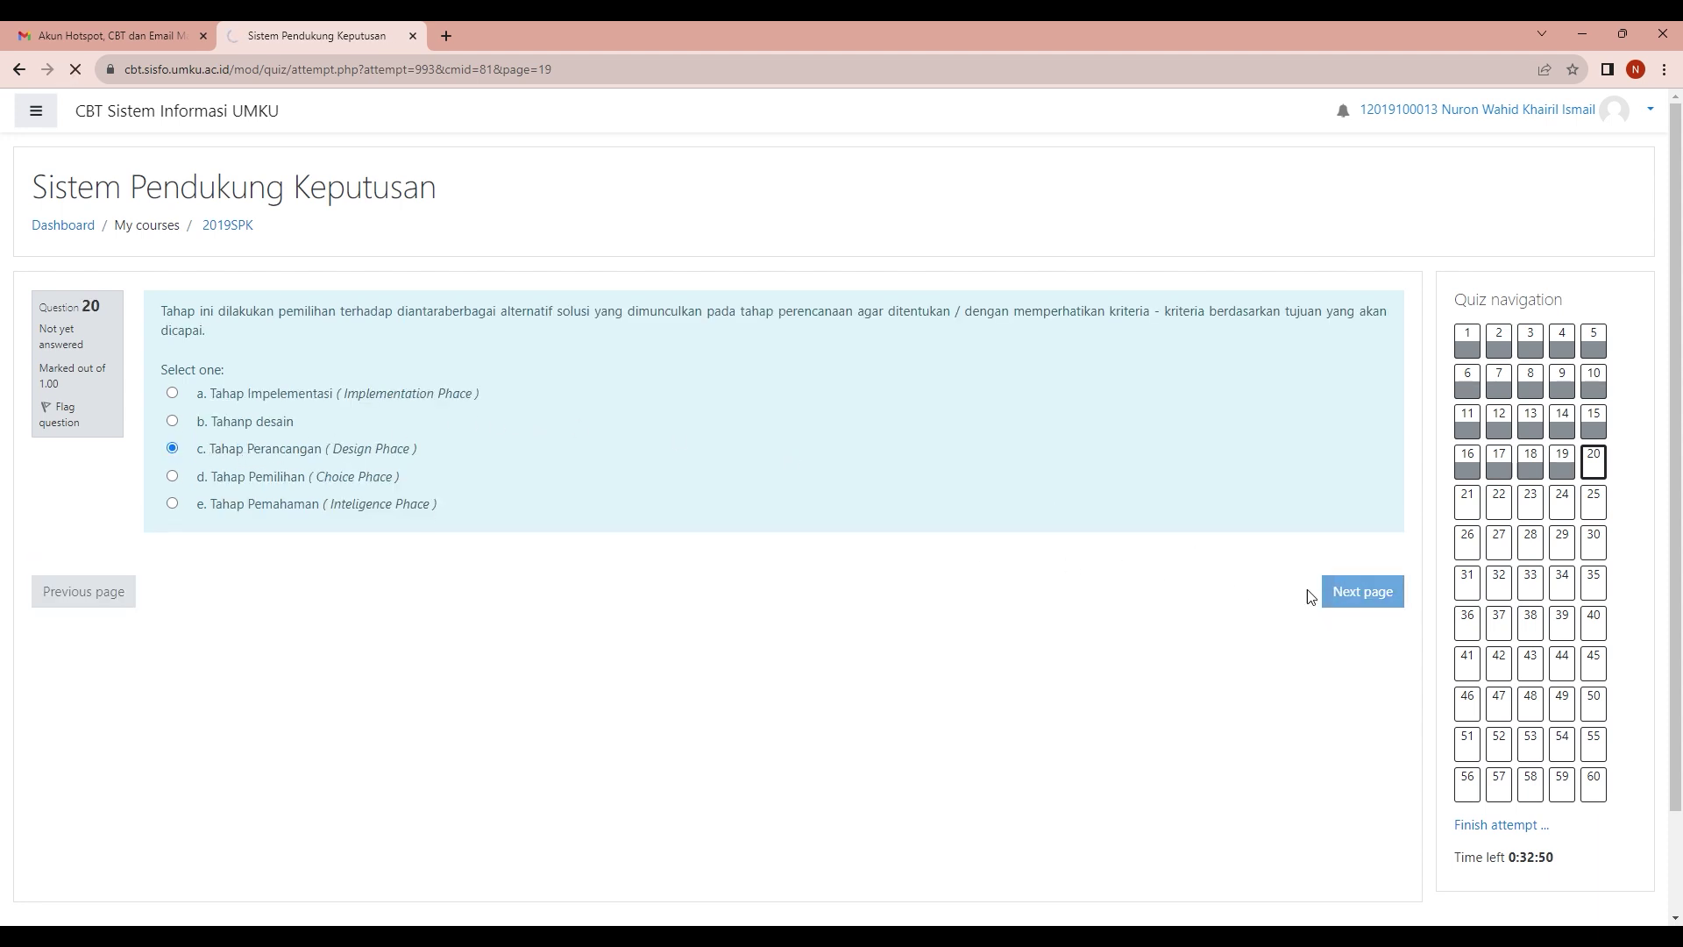
left_click(173, 428)
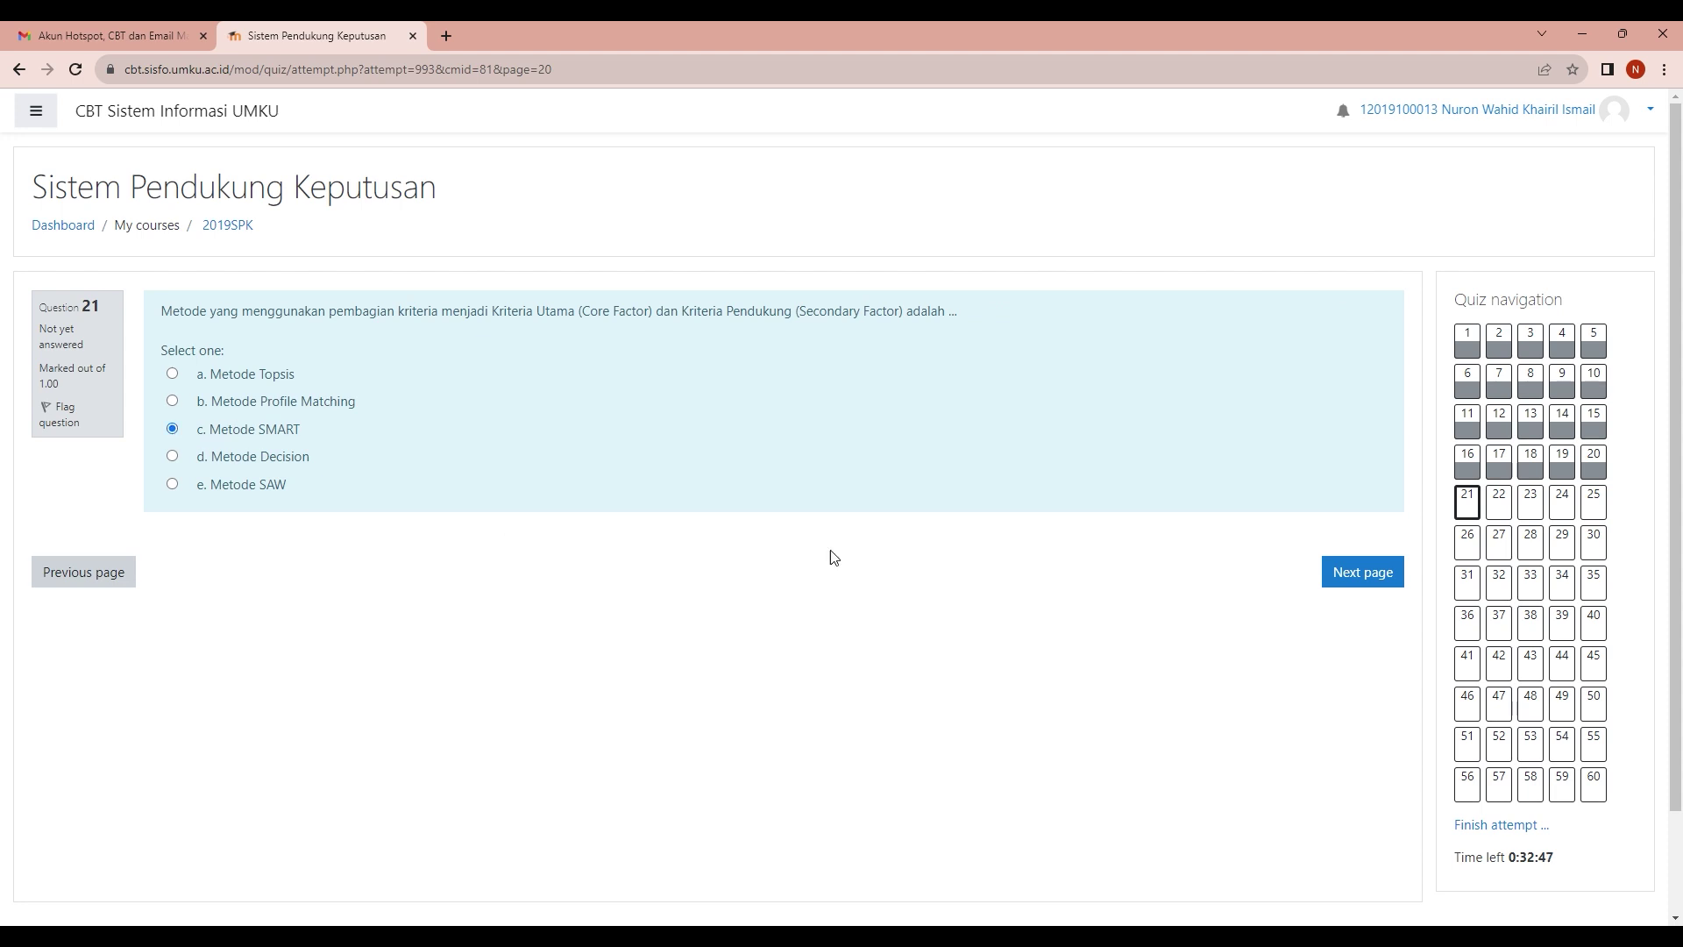
left_click(1375, 578)
Answer questions 22 to 24, choosing c (Strength, Weakness, Opportunity, Threat) for question 22 and c (Model software) for question 24.
left_click(172, 429)
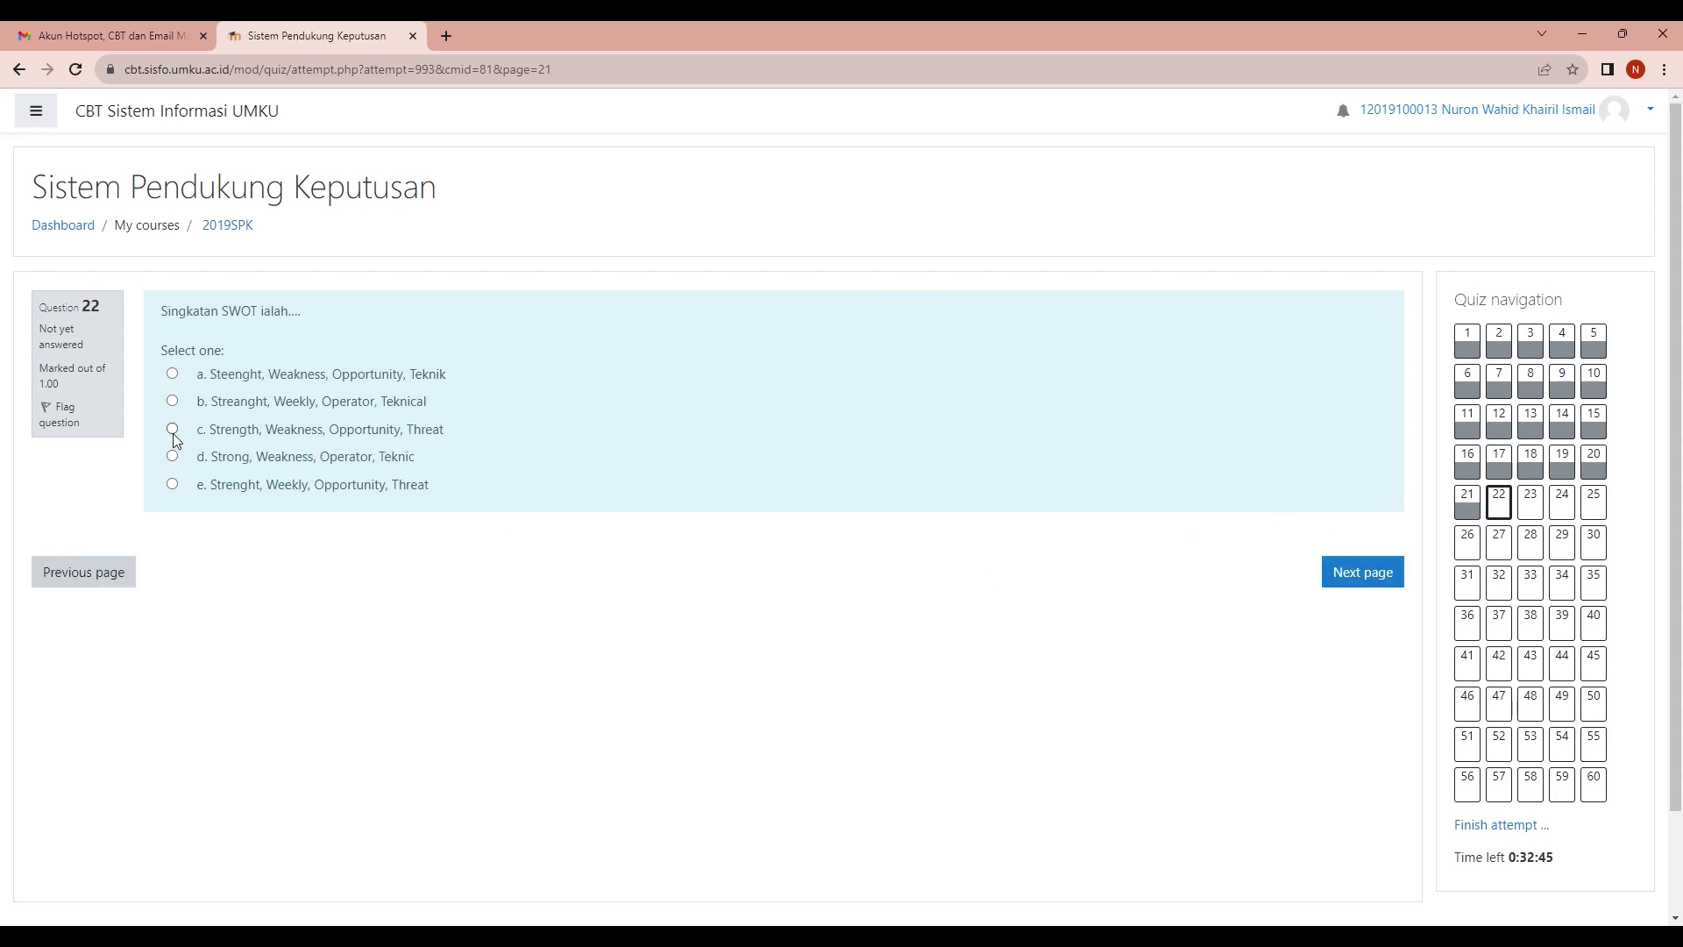
left_click(1388, 581)
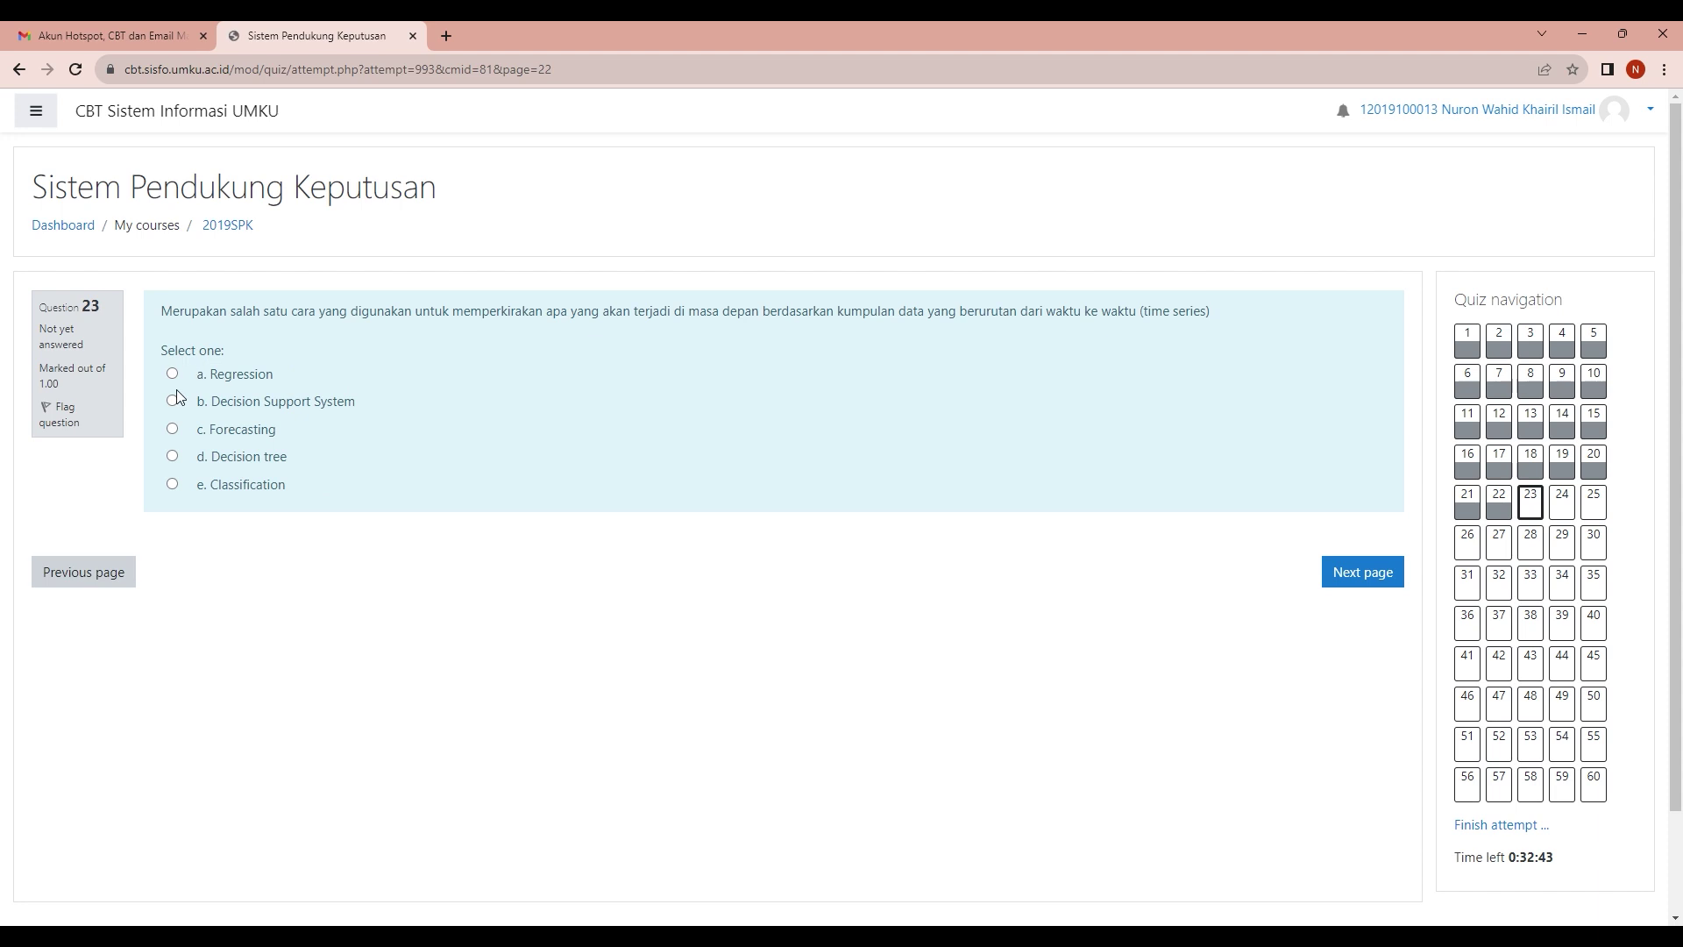
left_click(1358, 571)
left_click(172, 429)
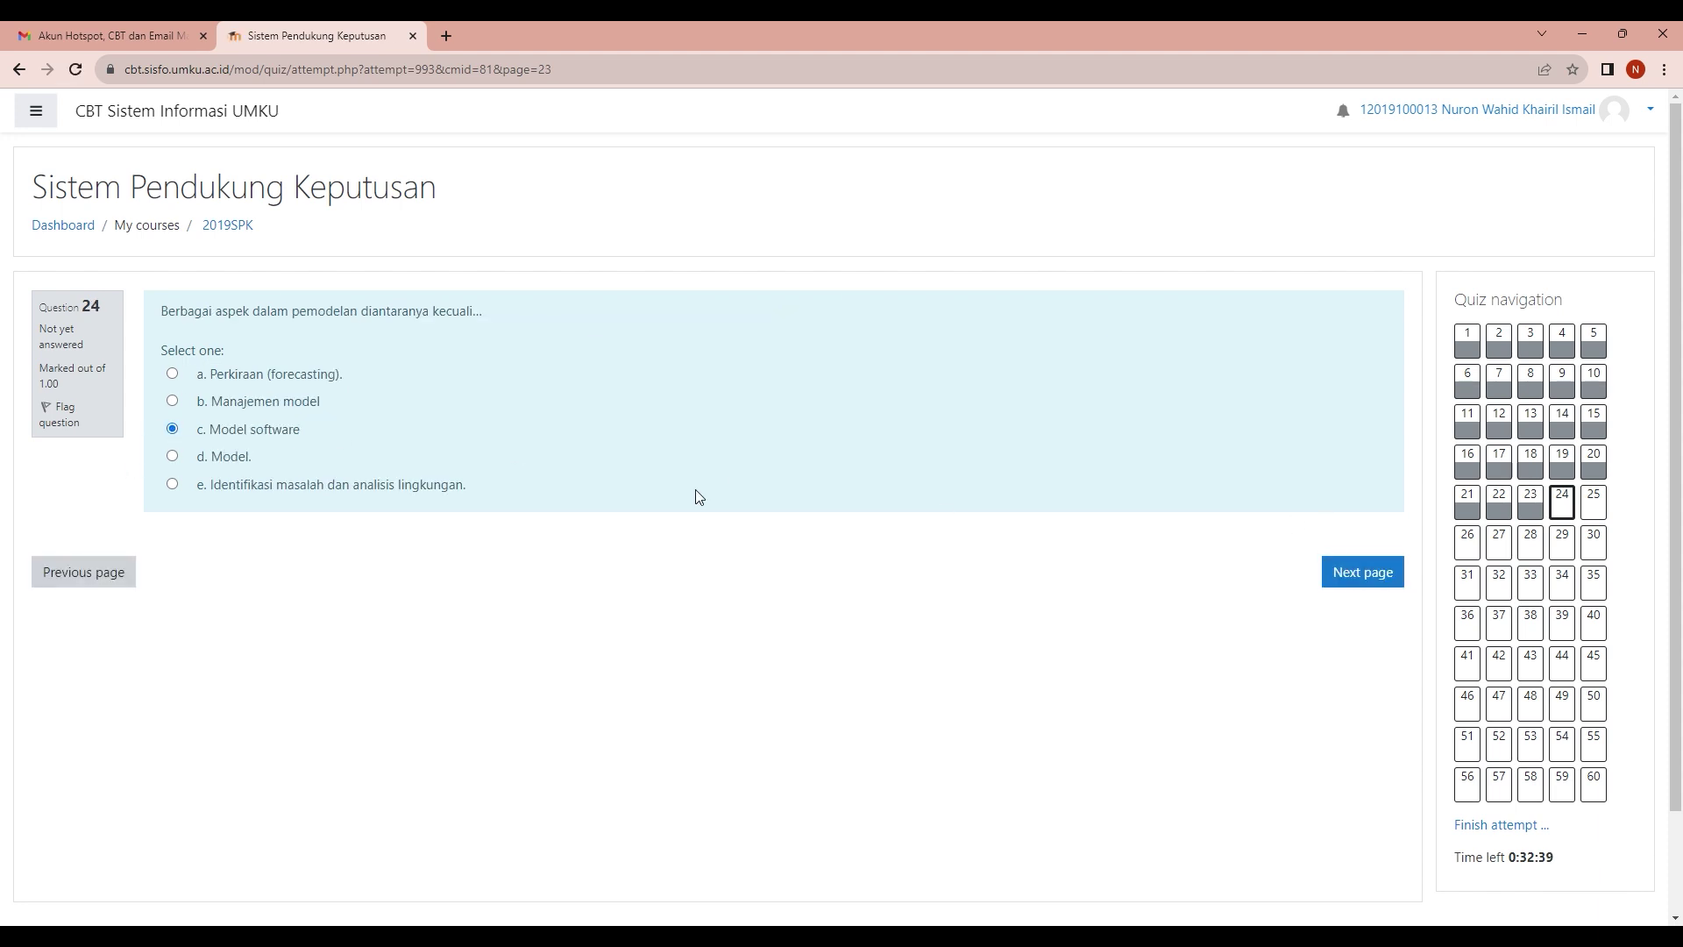
left_click(1372, 574)
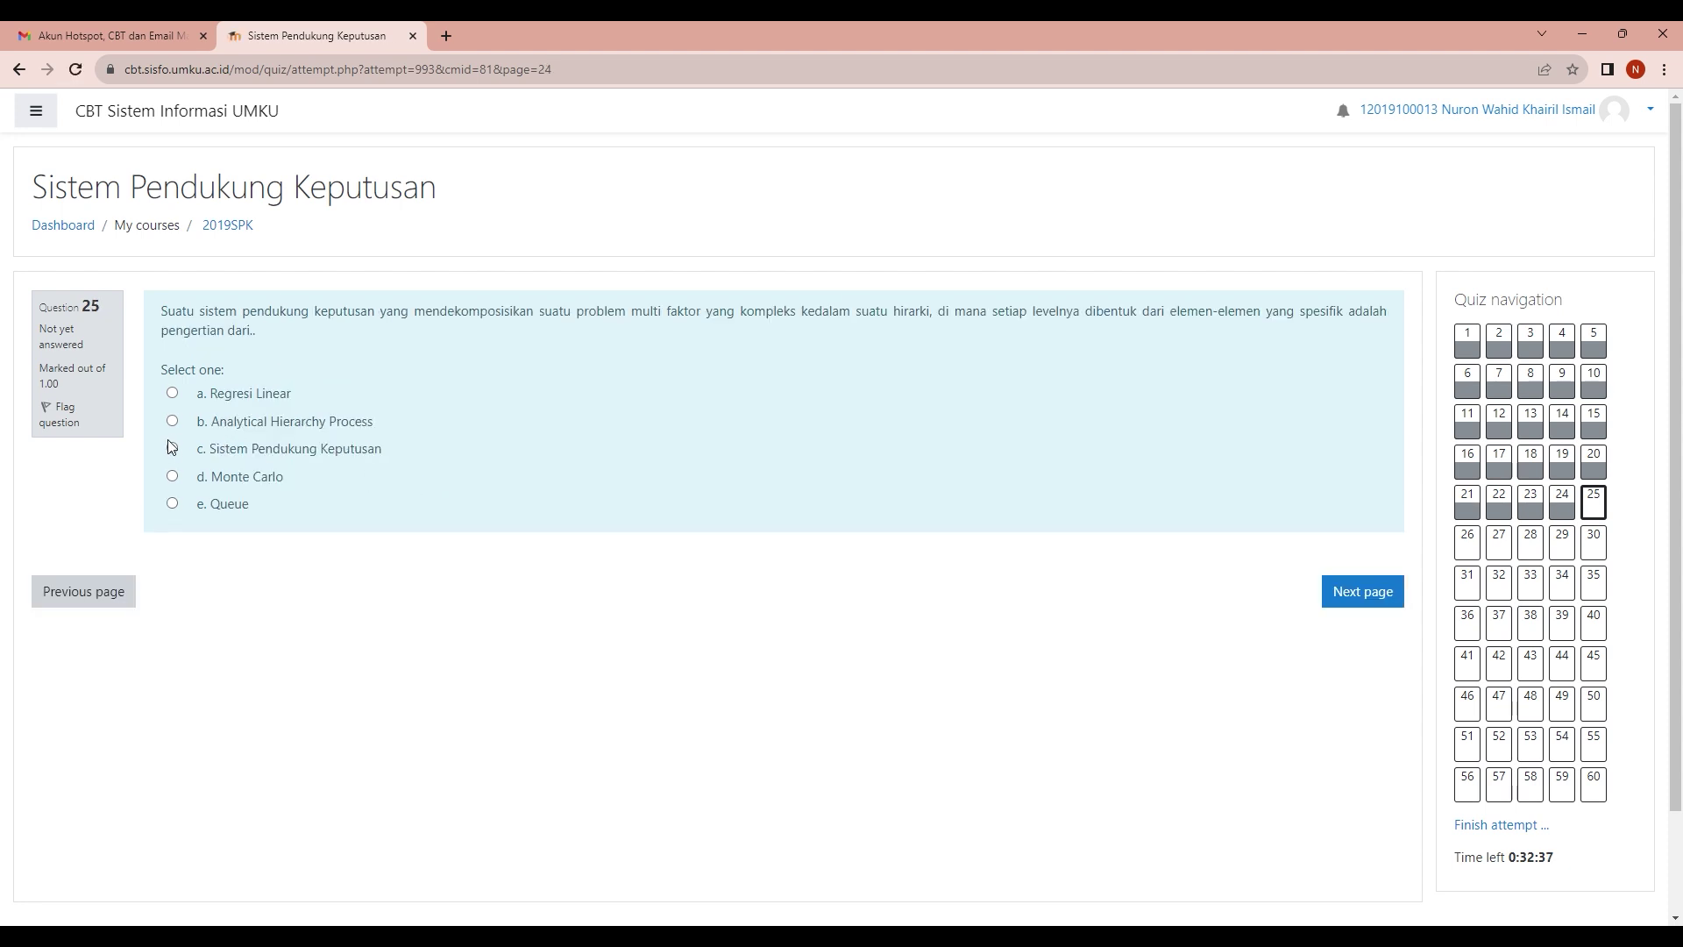
Answer questions 25 to 29, choosing c (Non-Struktur atau Semi-Struktur) for question 26, c (Keakuratan) for question 27 and c for question 29.
left_click(1361, 591)
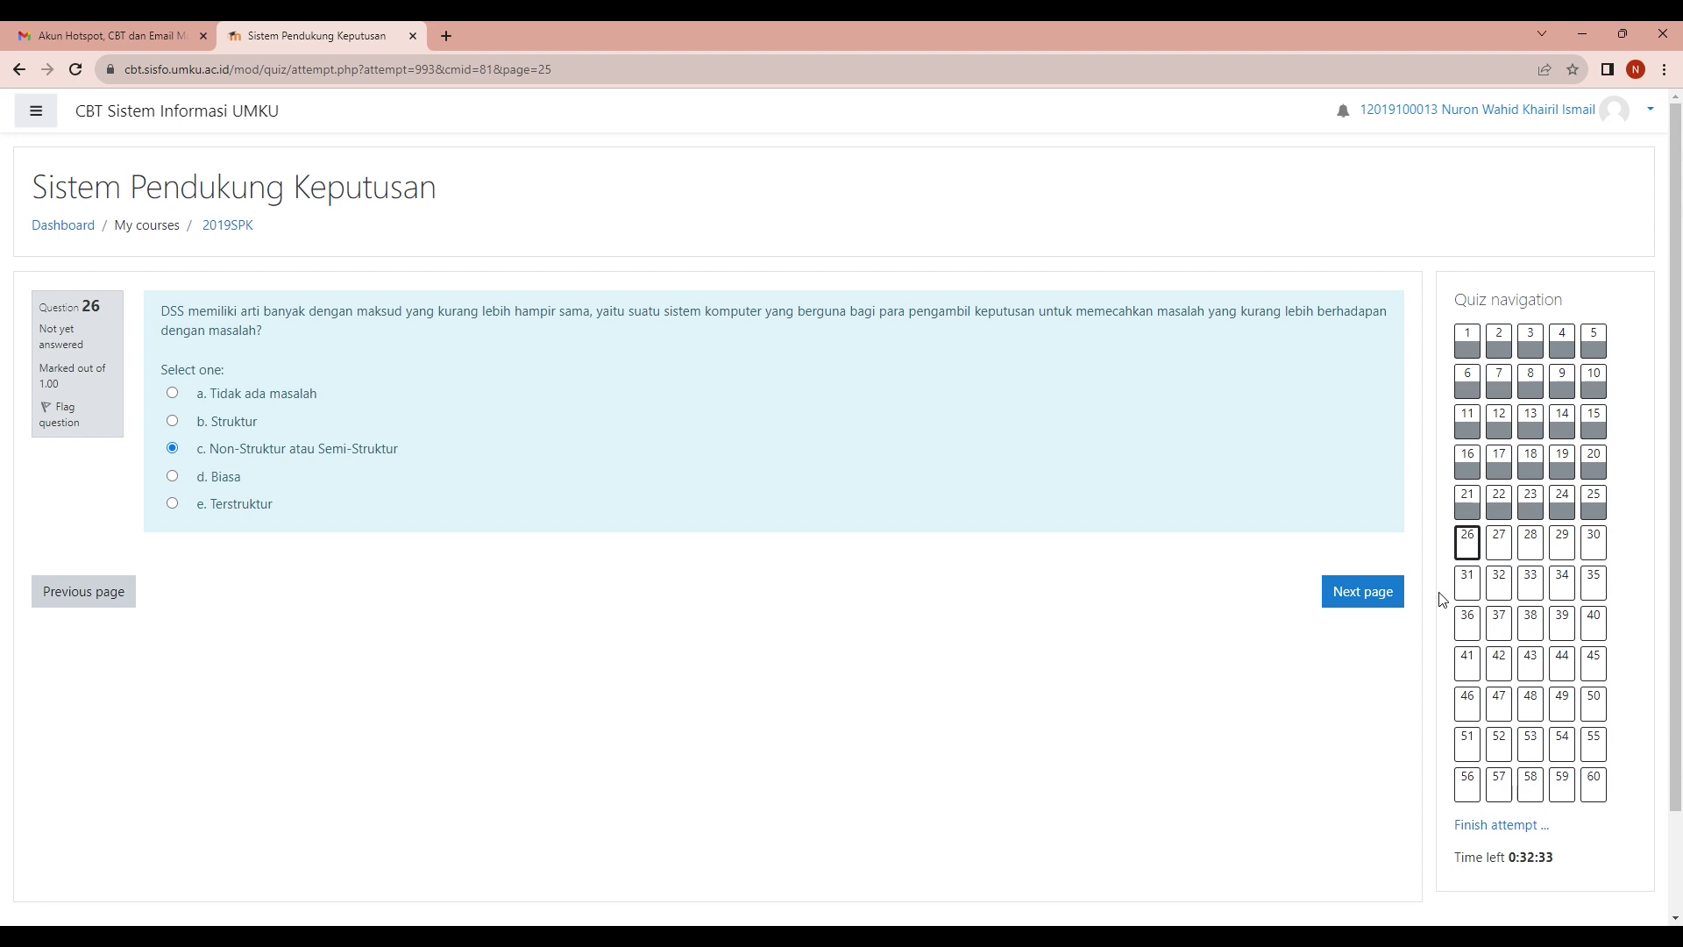
left_click(1377, 593)
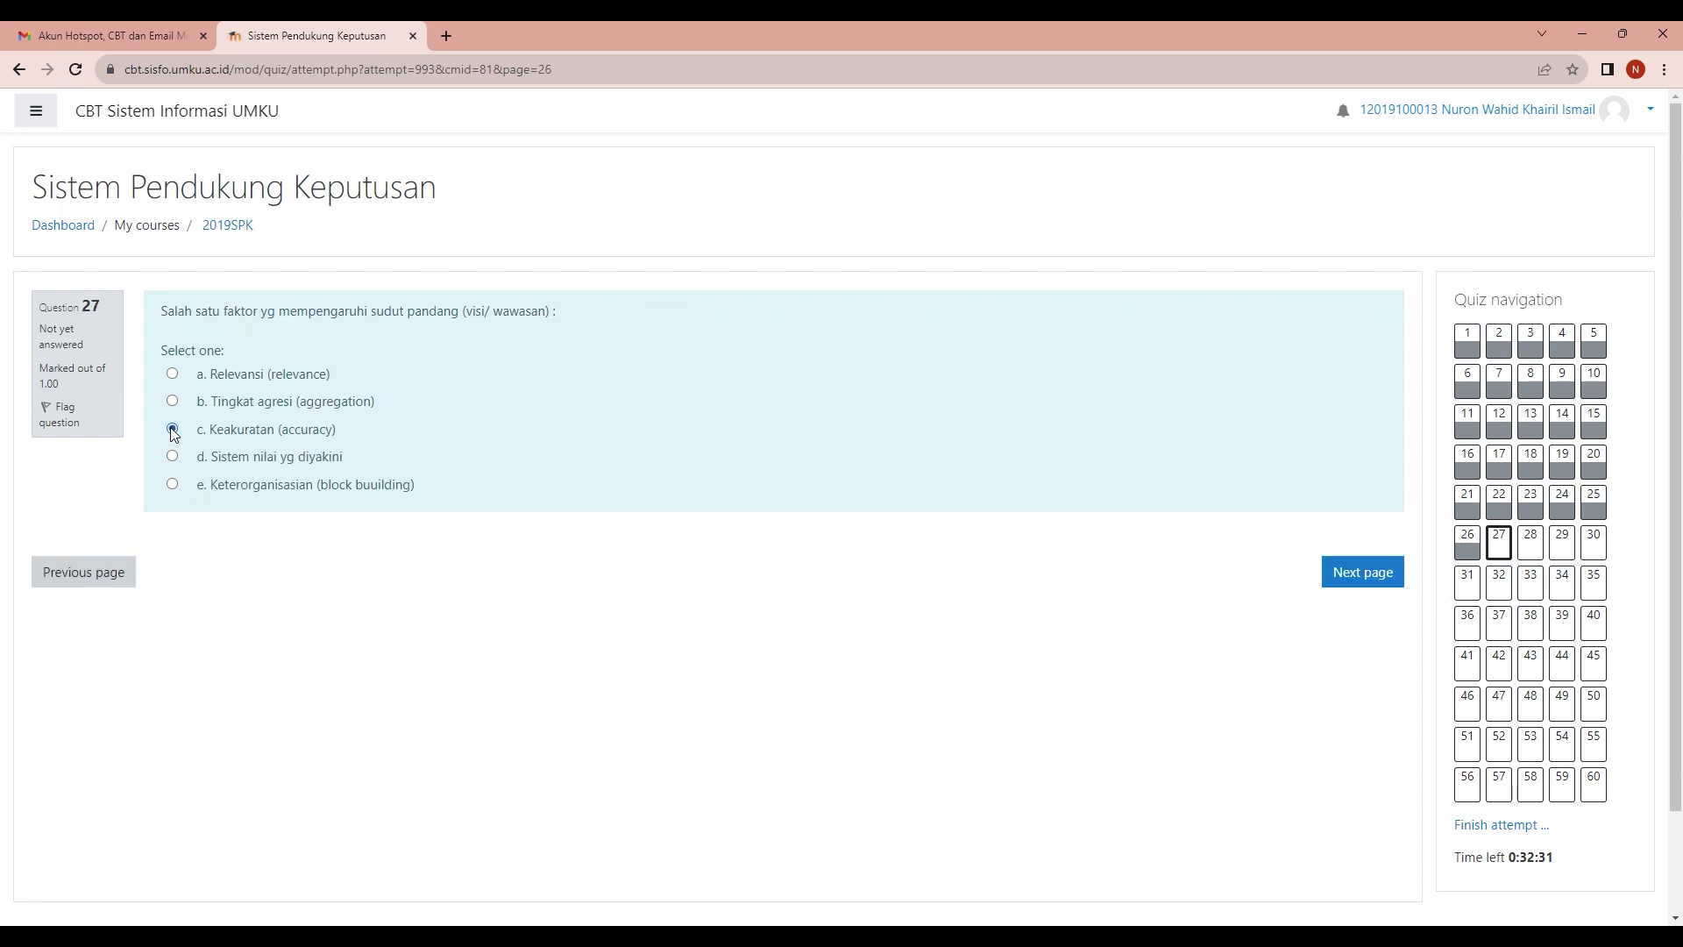
left_click(1340, 574)
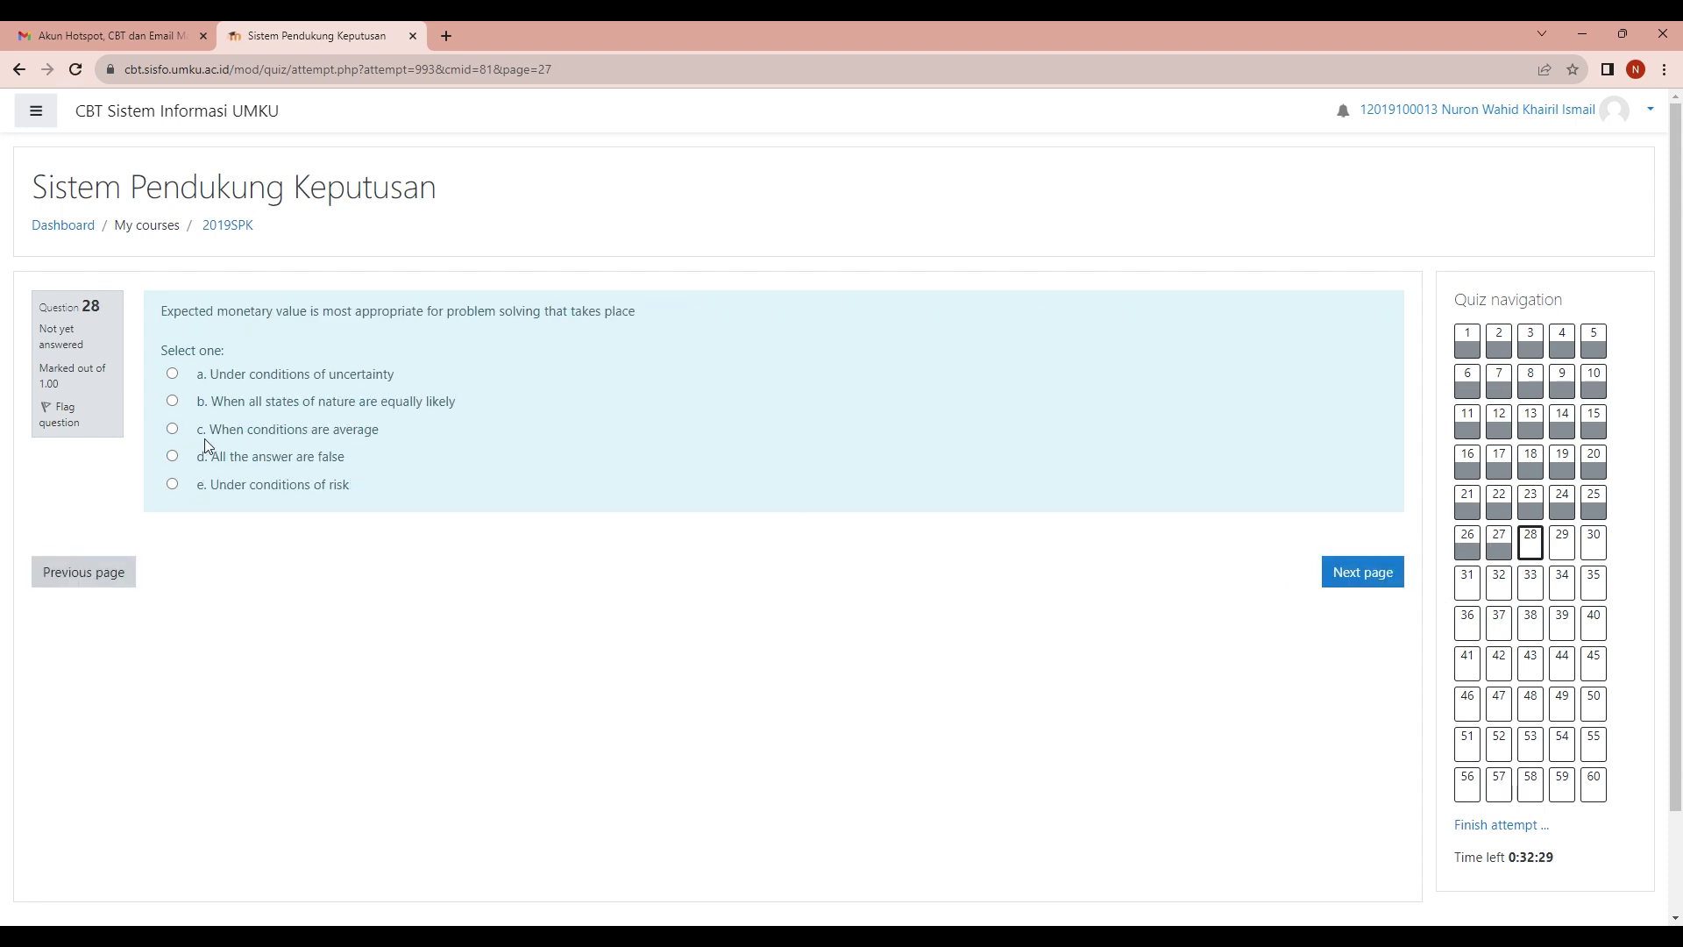
left_click(1367, 577)
left_click(173, 429)
left_click(1354, 574)
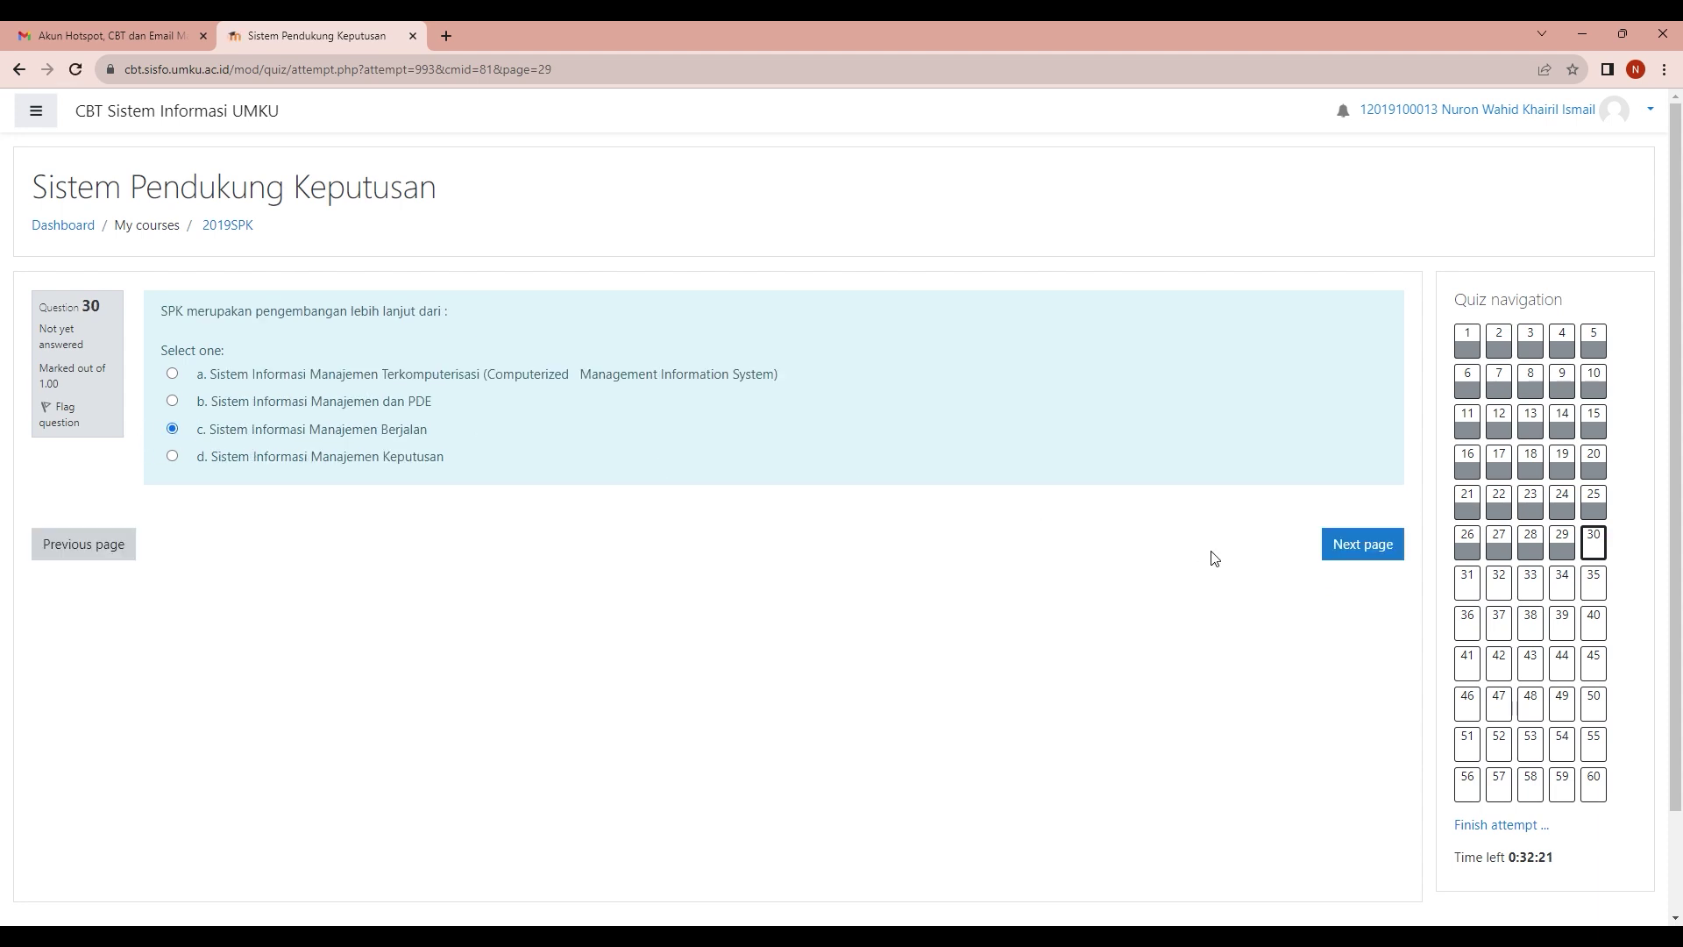
Answer questions 30 to 33 with option c, including Sistem Informasi Manajemen Berjalan for question 30 and Decision under uncertainty for question 32.
left_click(1350, 552)
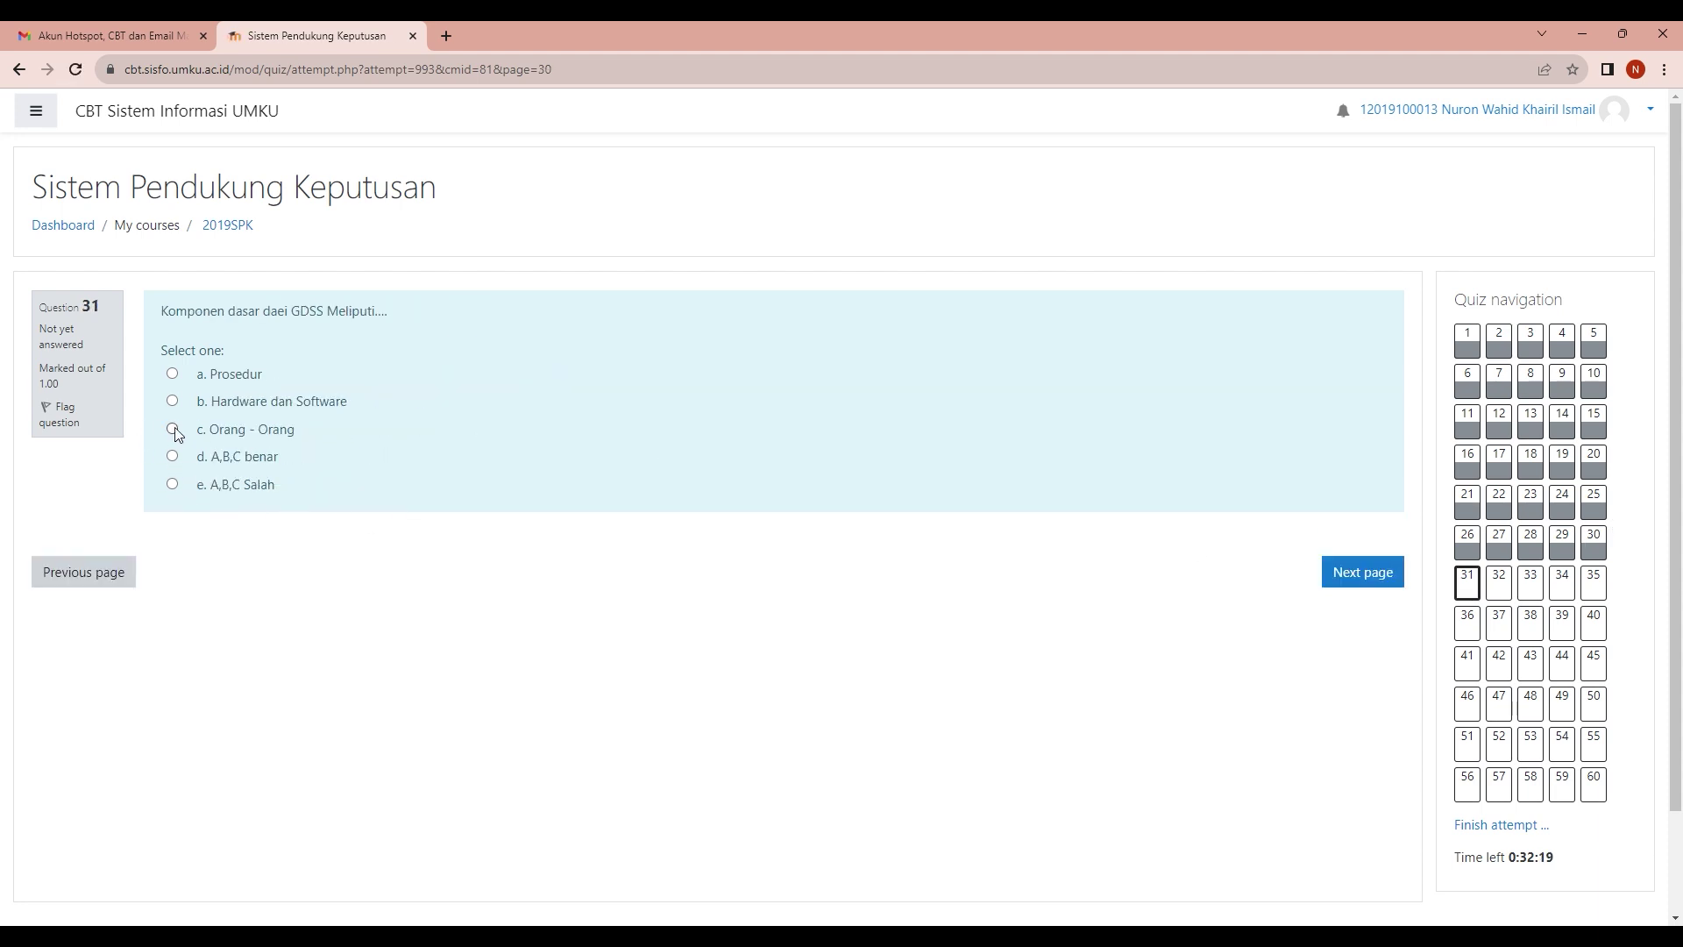
left_click(1341, 572)
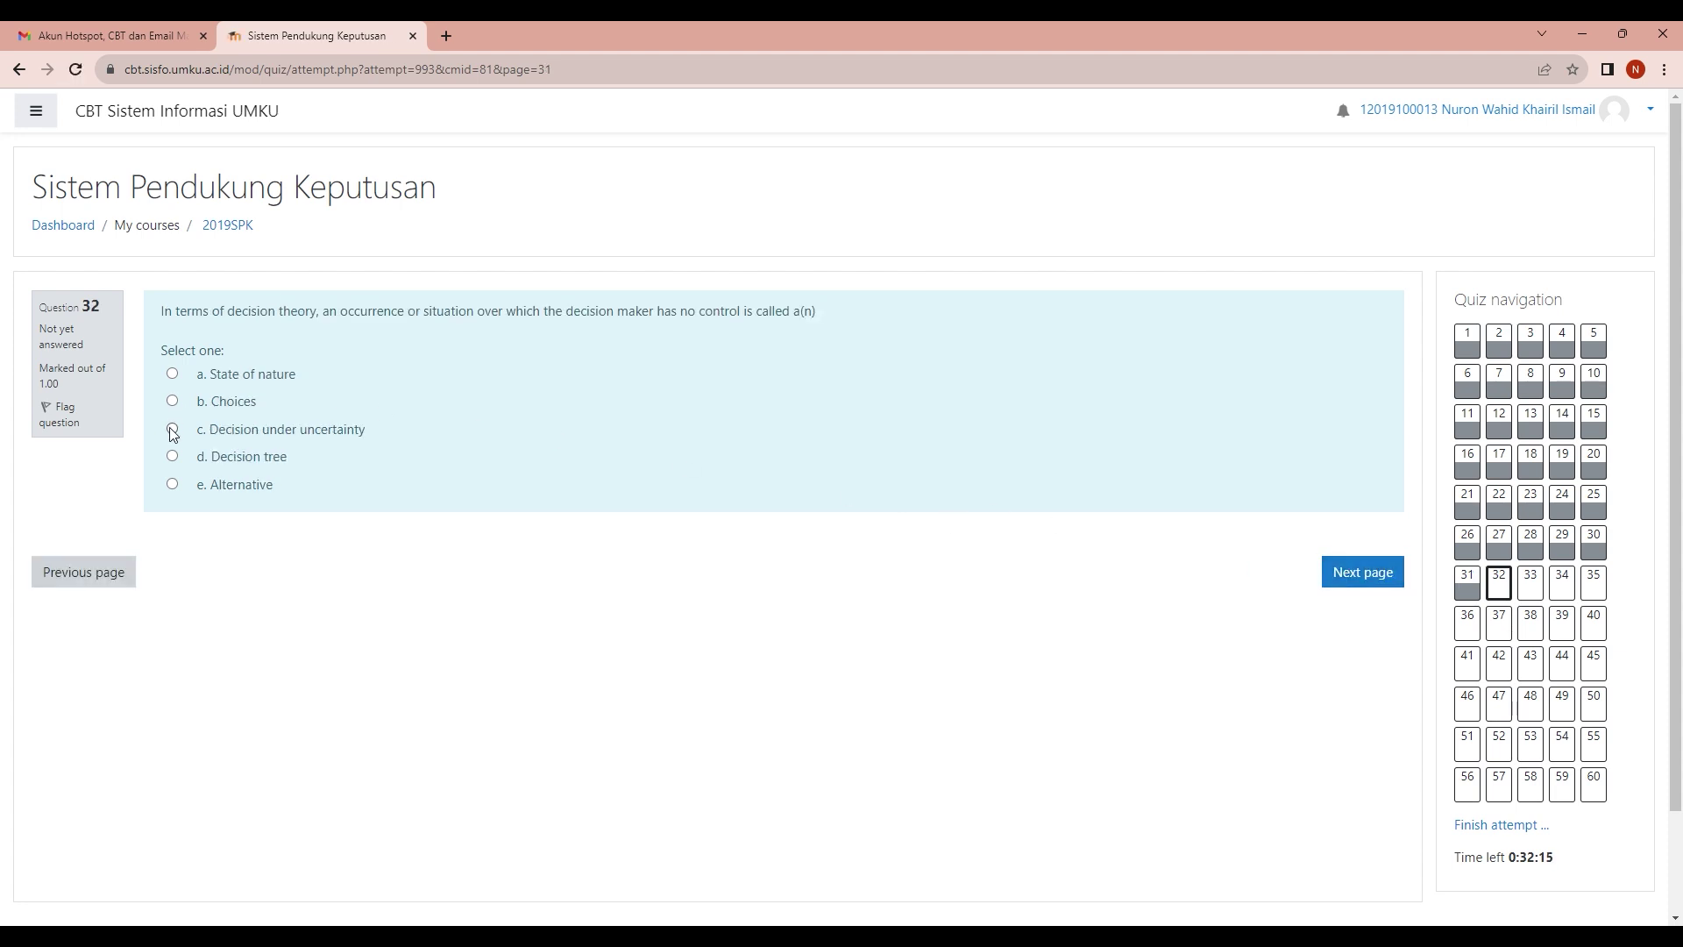
left_click(1338, 571)
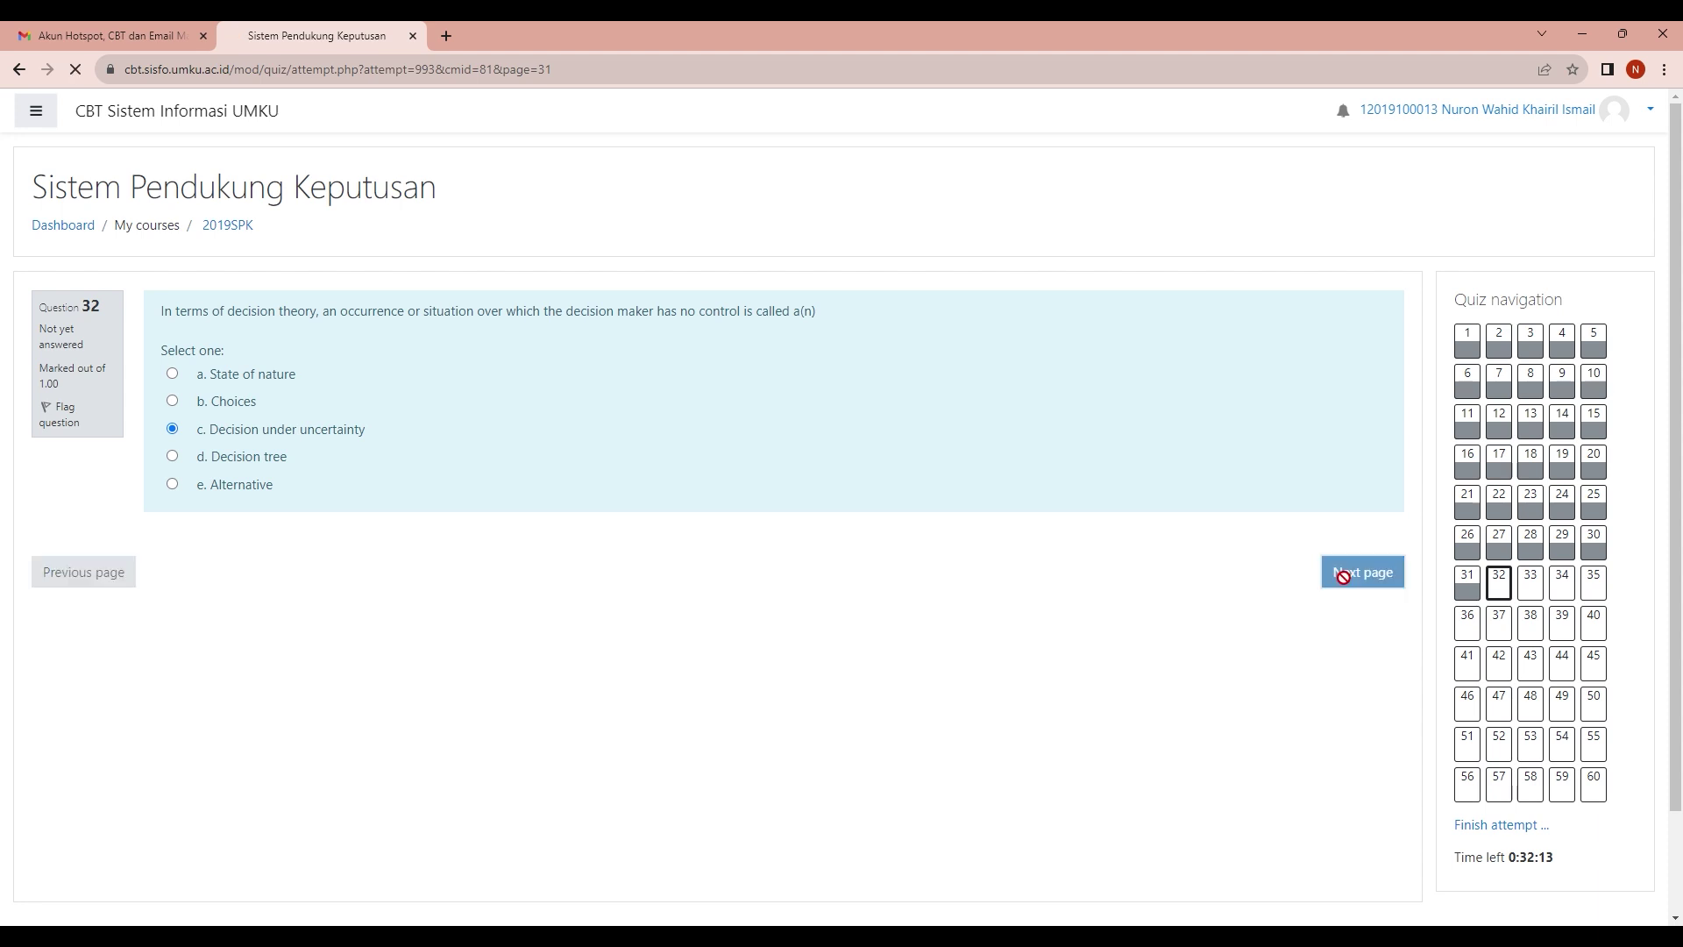
left_click(173, 429)
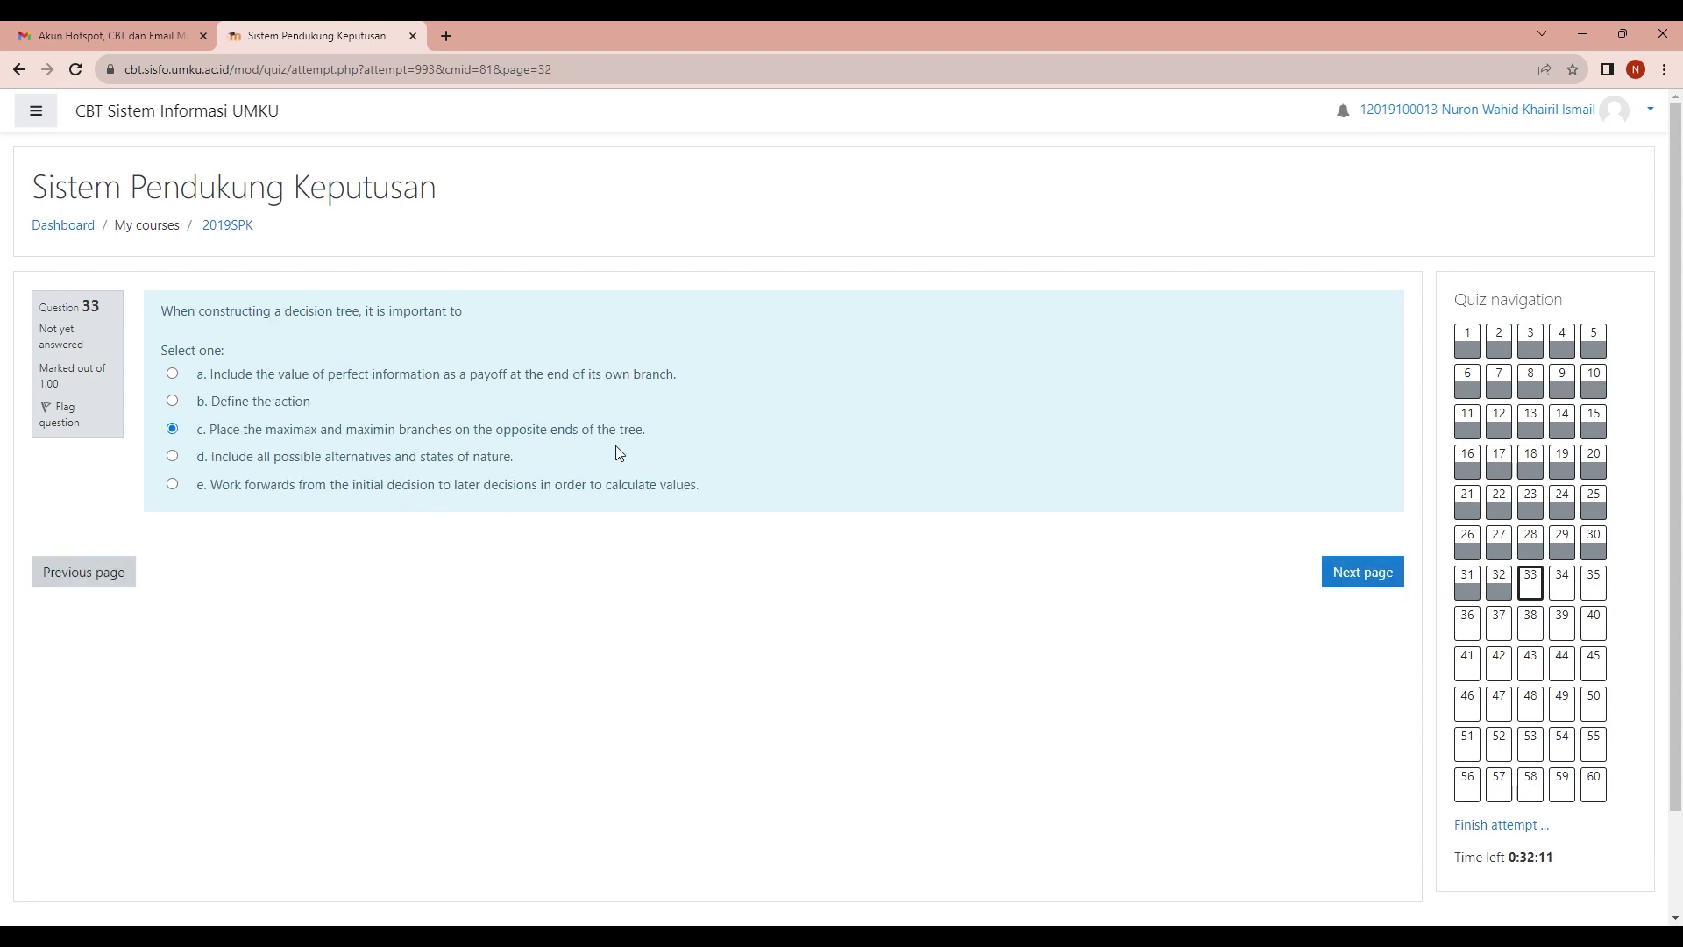
left_click(1369, 577)
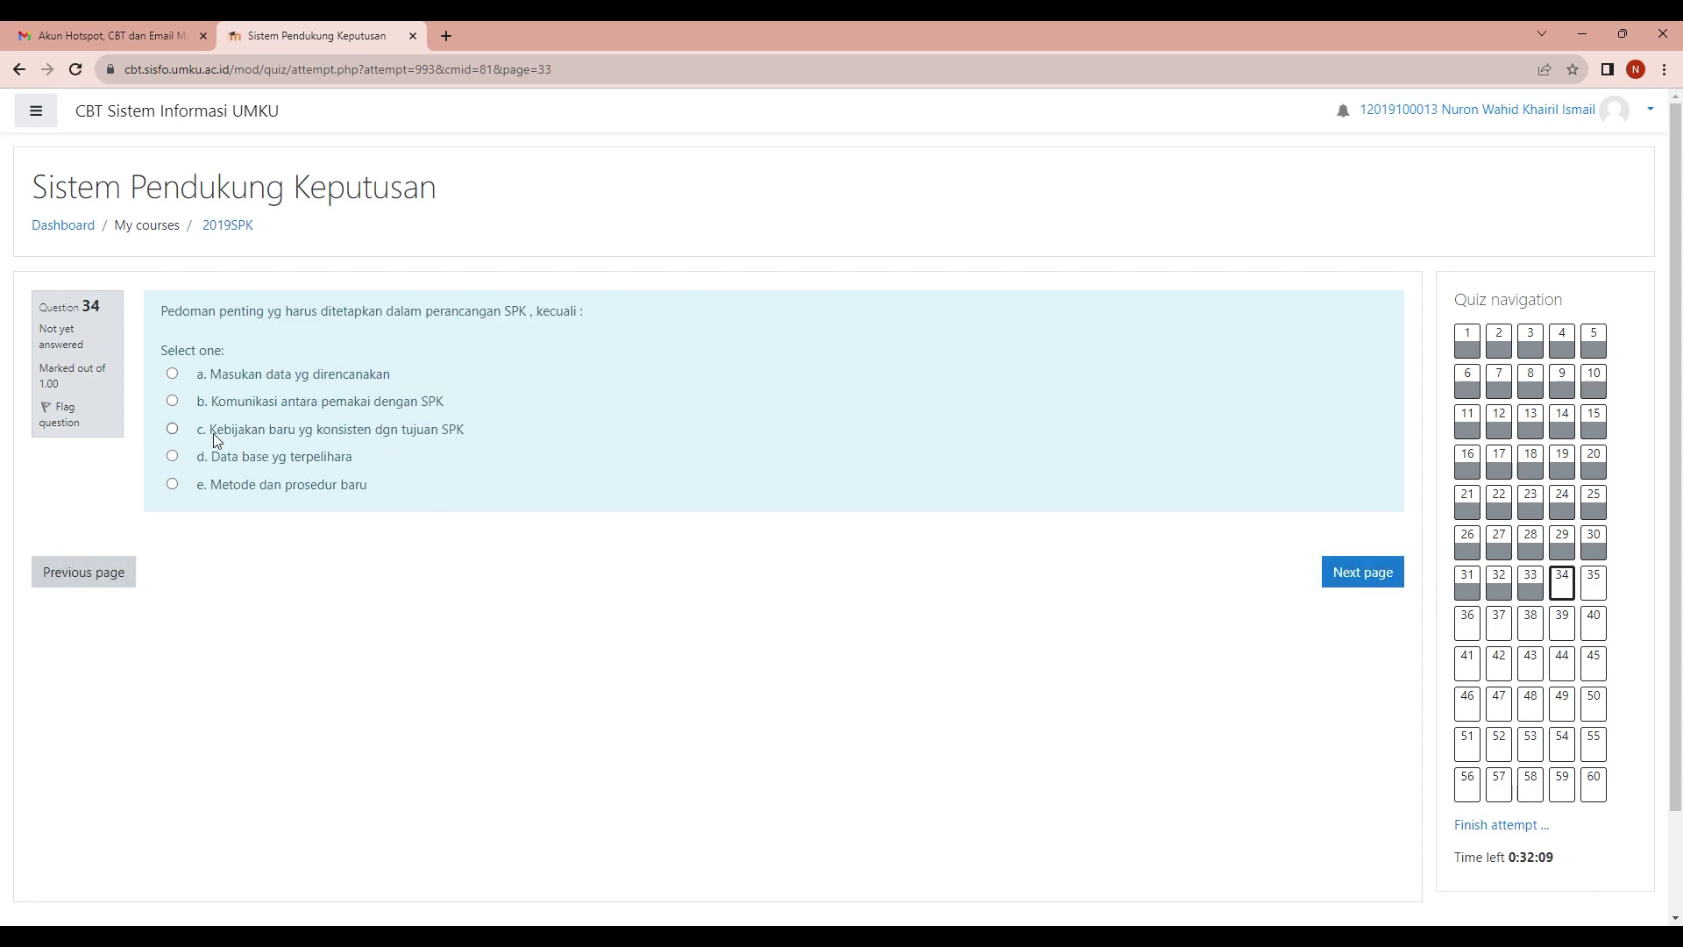
Answer questions 34 to 37 with option c, including Kebijakan baru yg konsisten dgn tujuan SPK for 34 and Model Matematika for 36.
left_click(173, 429)
left_click(1351, 570)
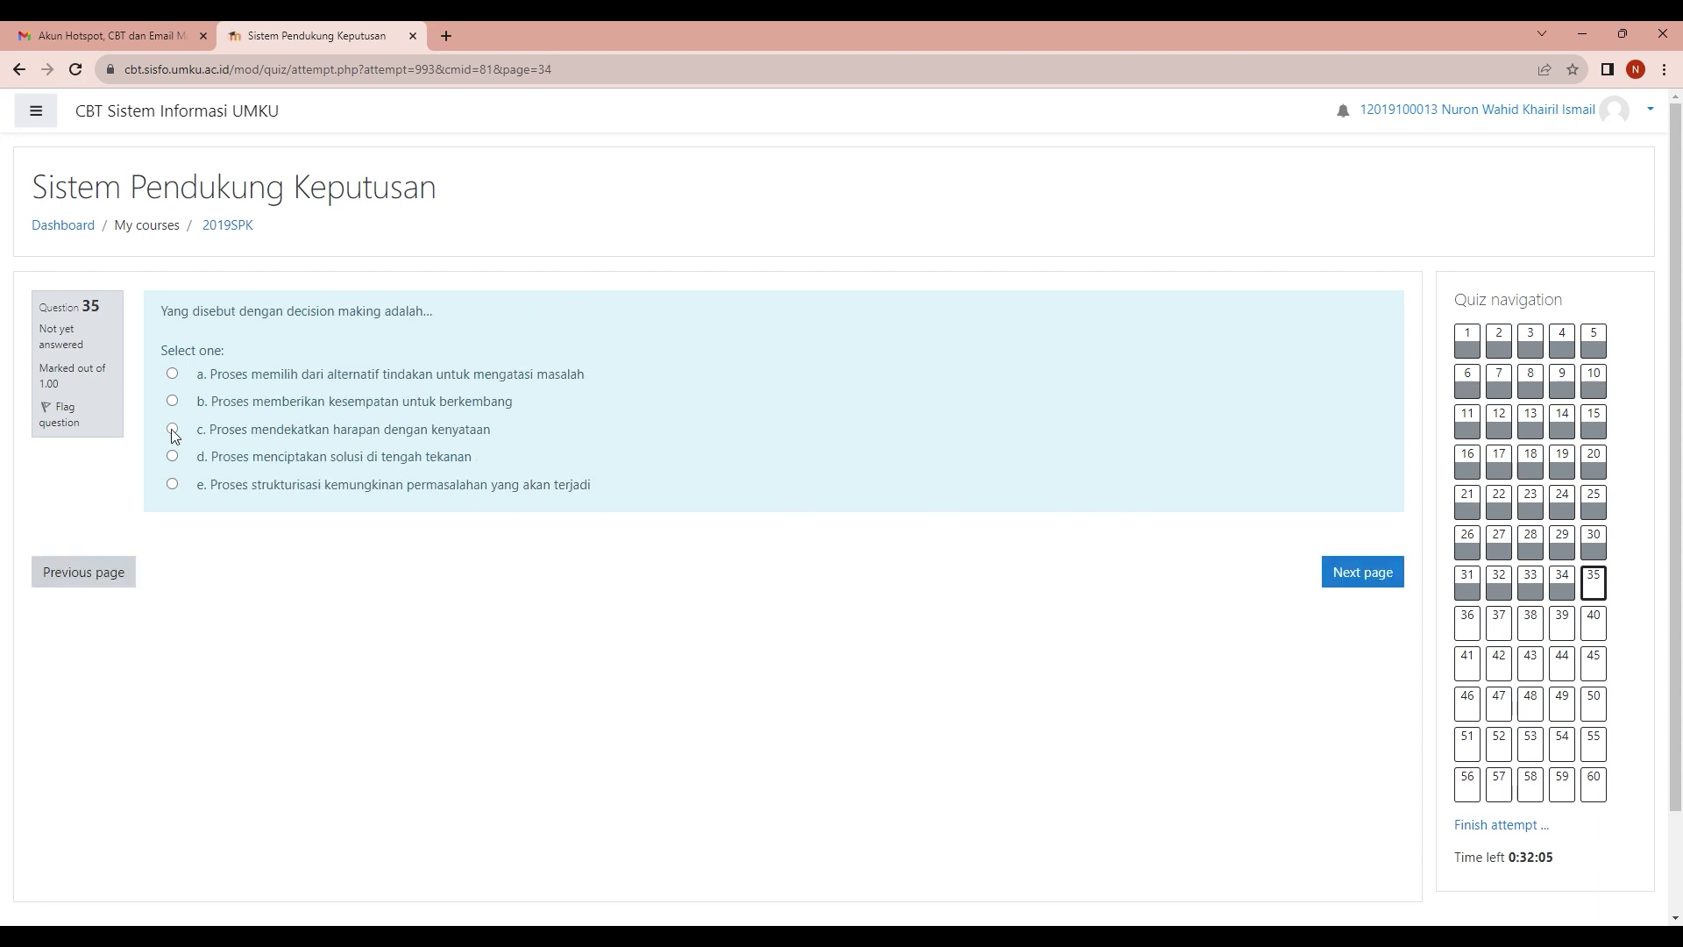
left_click(1358, 577)
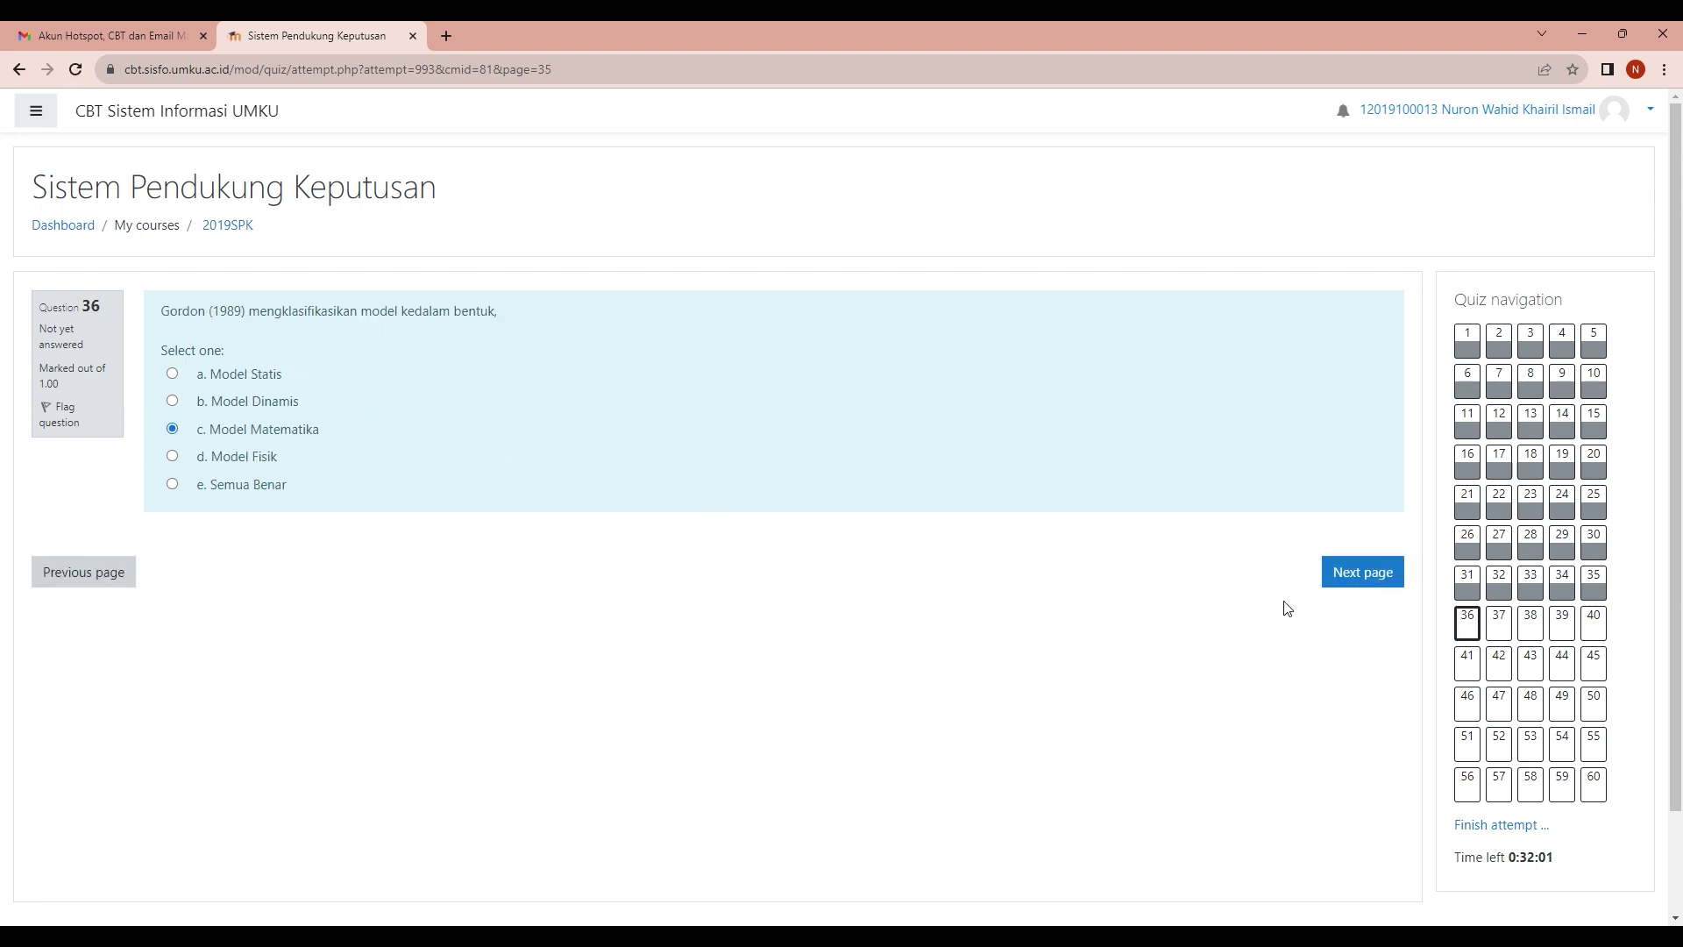
left_click(1378, 572)
left_click(172, 428)
left_click(1343, 575)
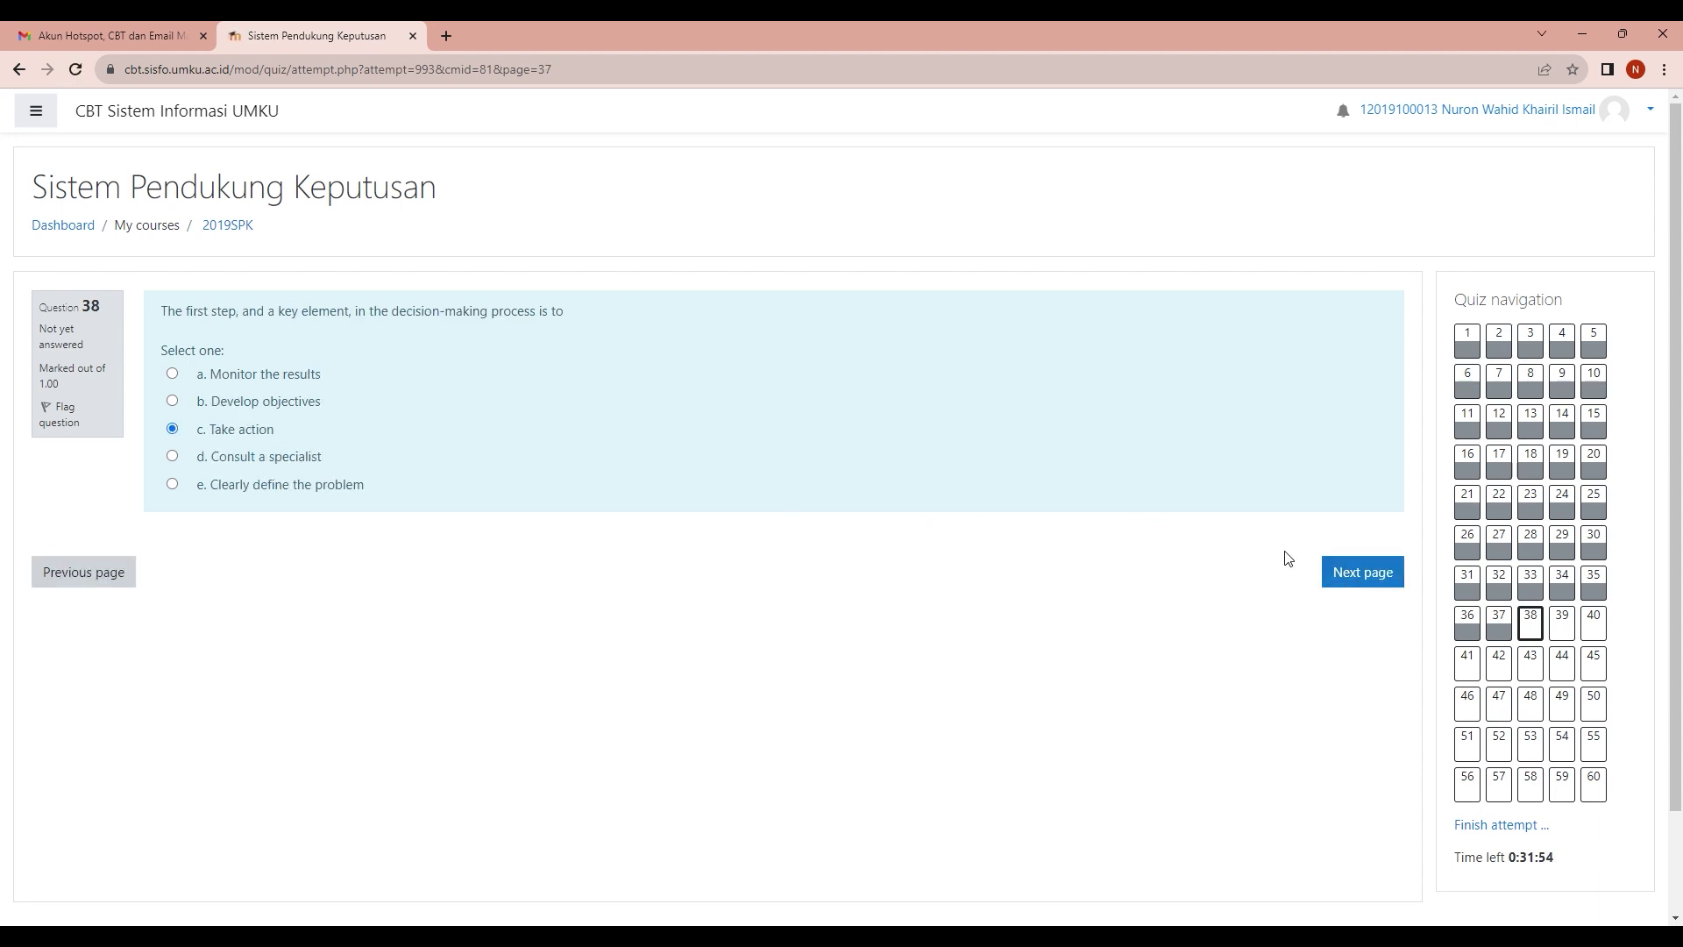
Answer questions 38 to 41 with option c: Take action, Cara untuk memecahkan masalah, MIS (Management Information System) and Acak.
left_click(1359, 571)
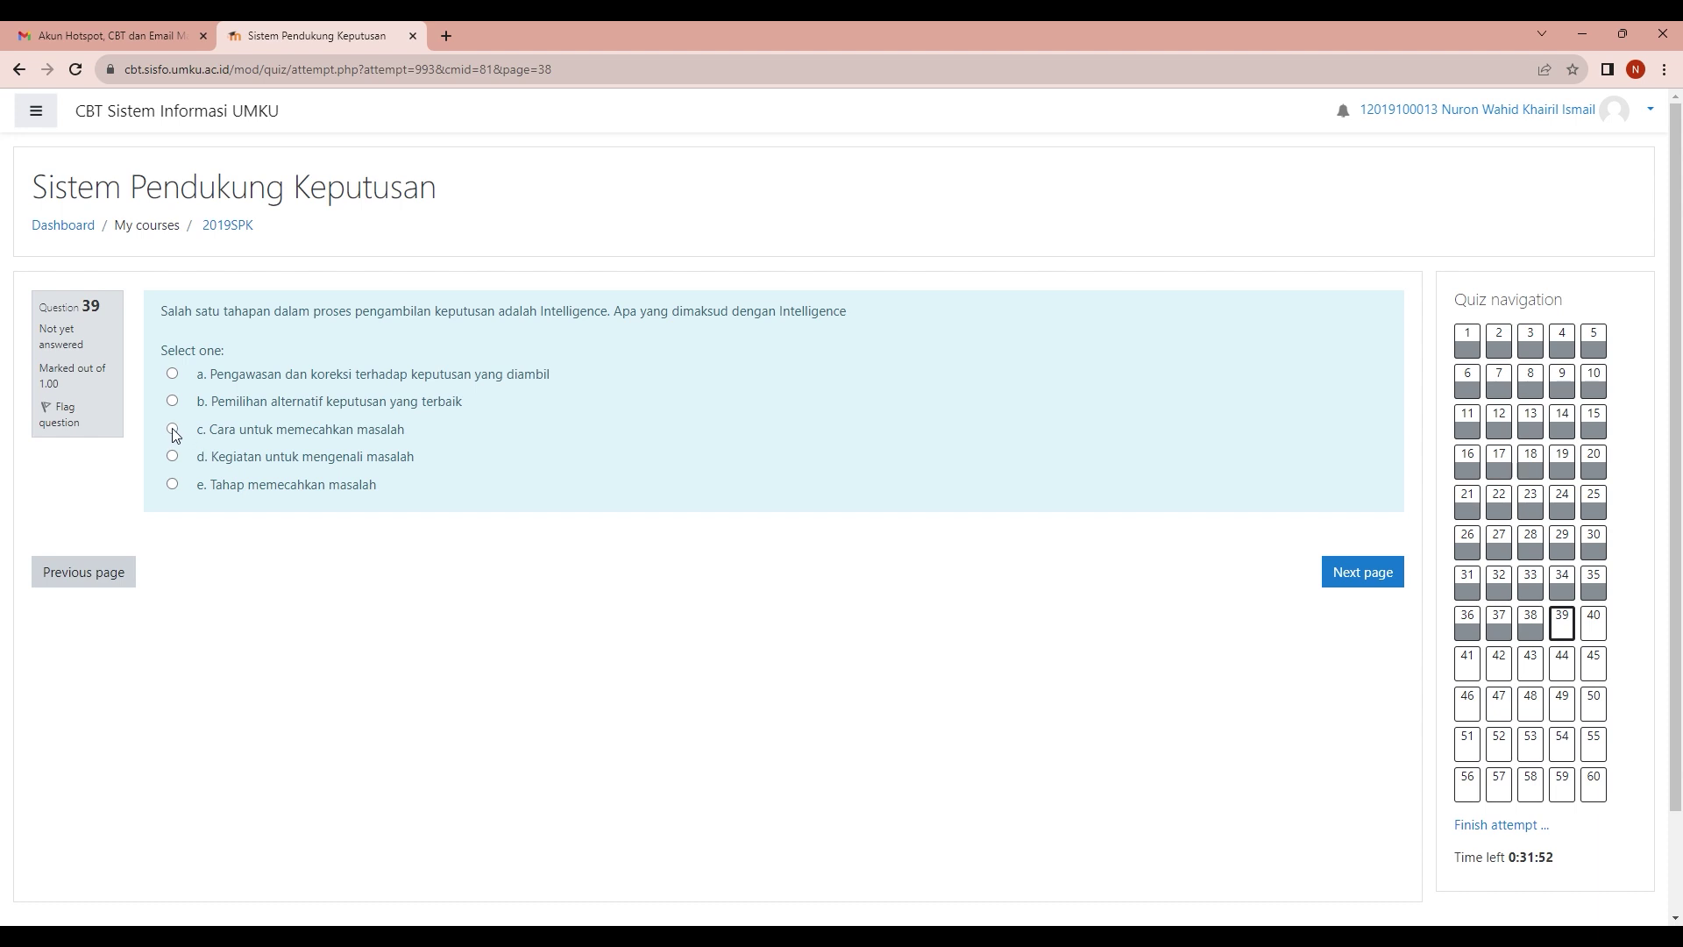
left_click(1386, 572)
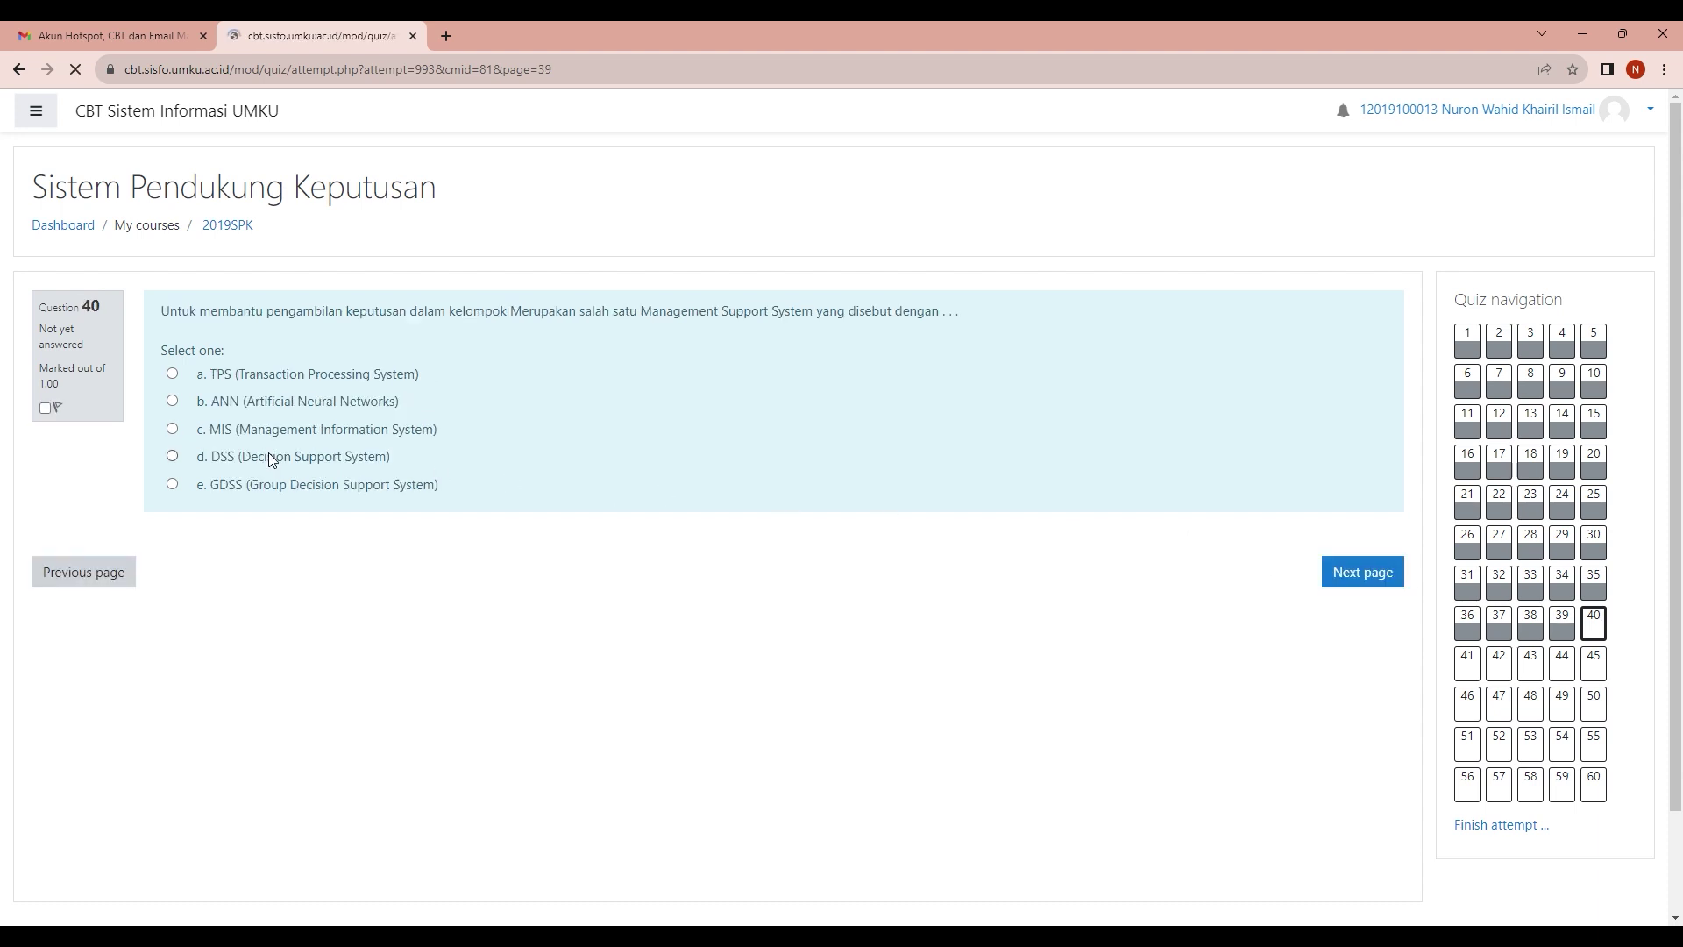
left_click(173, 429)
left_click(1337, 572)
left_click(172, 429)
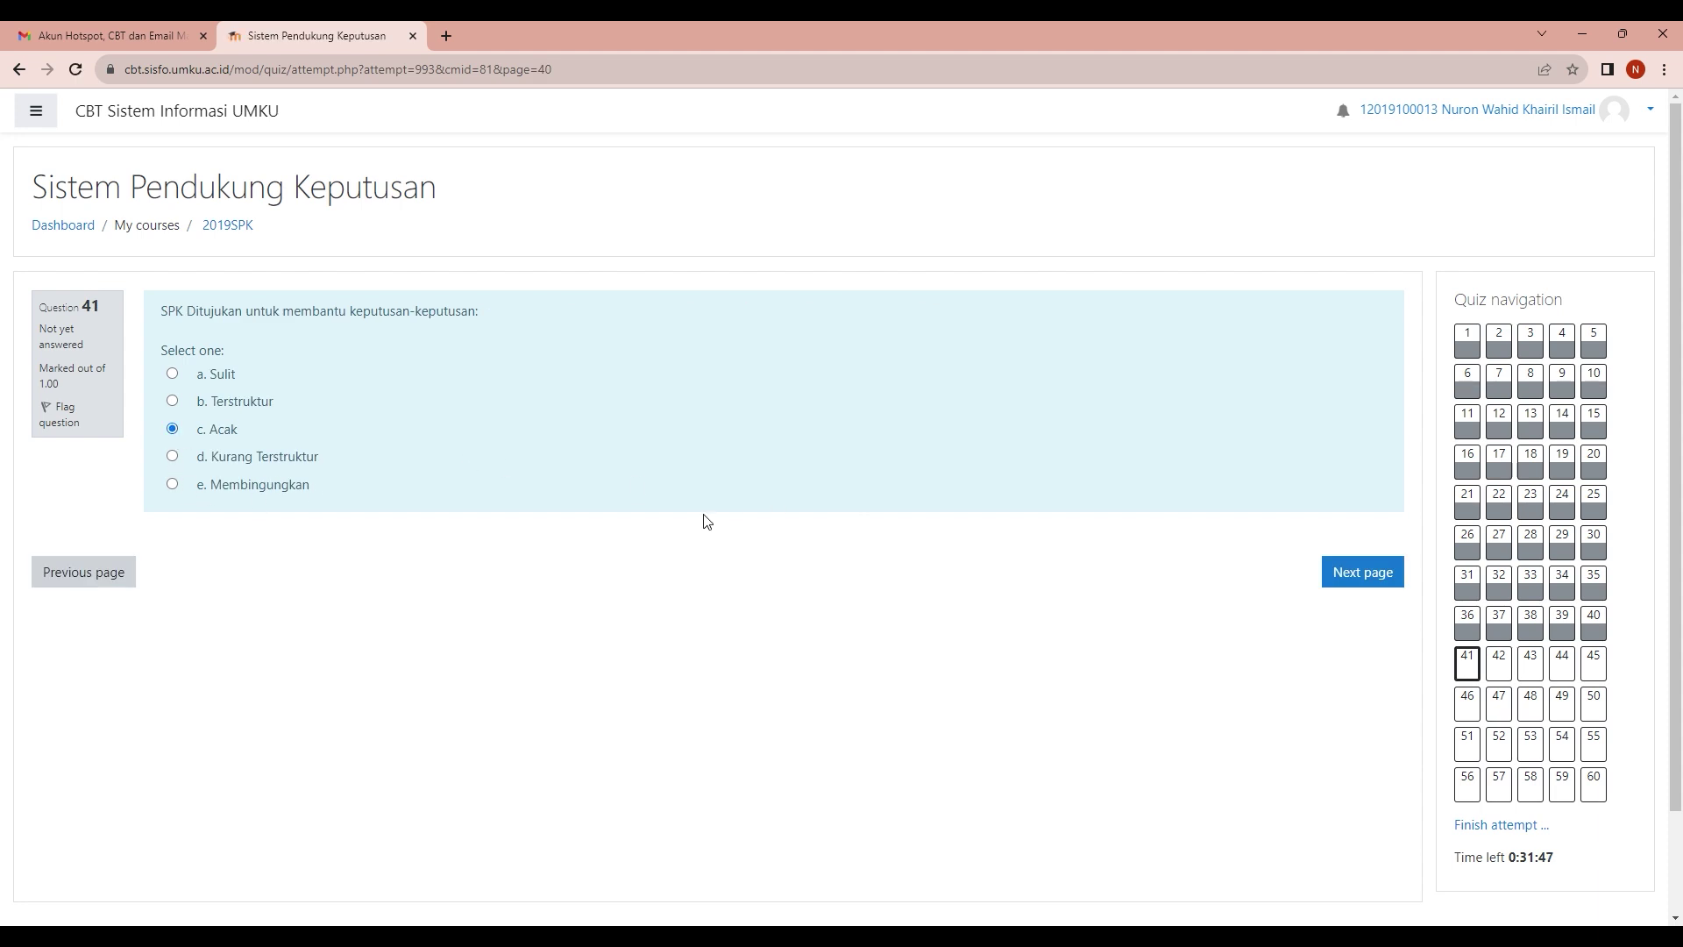
left_click(1350, 583)
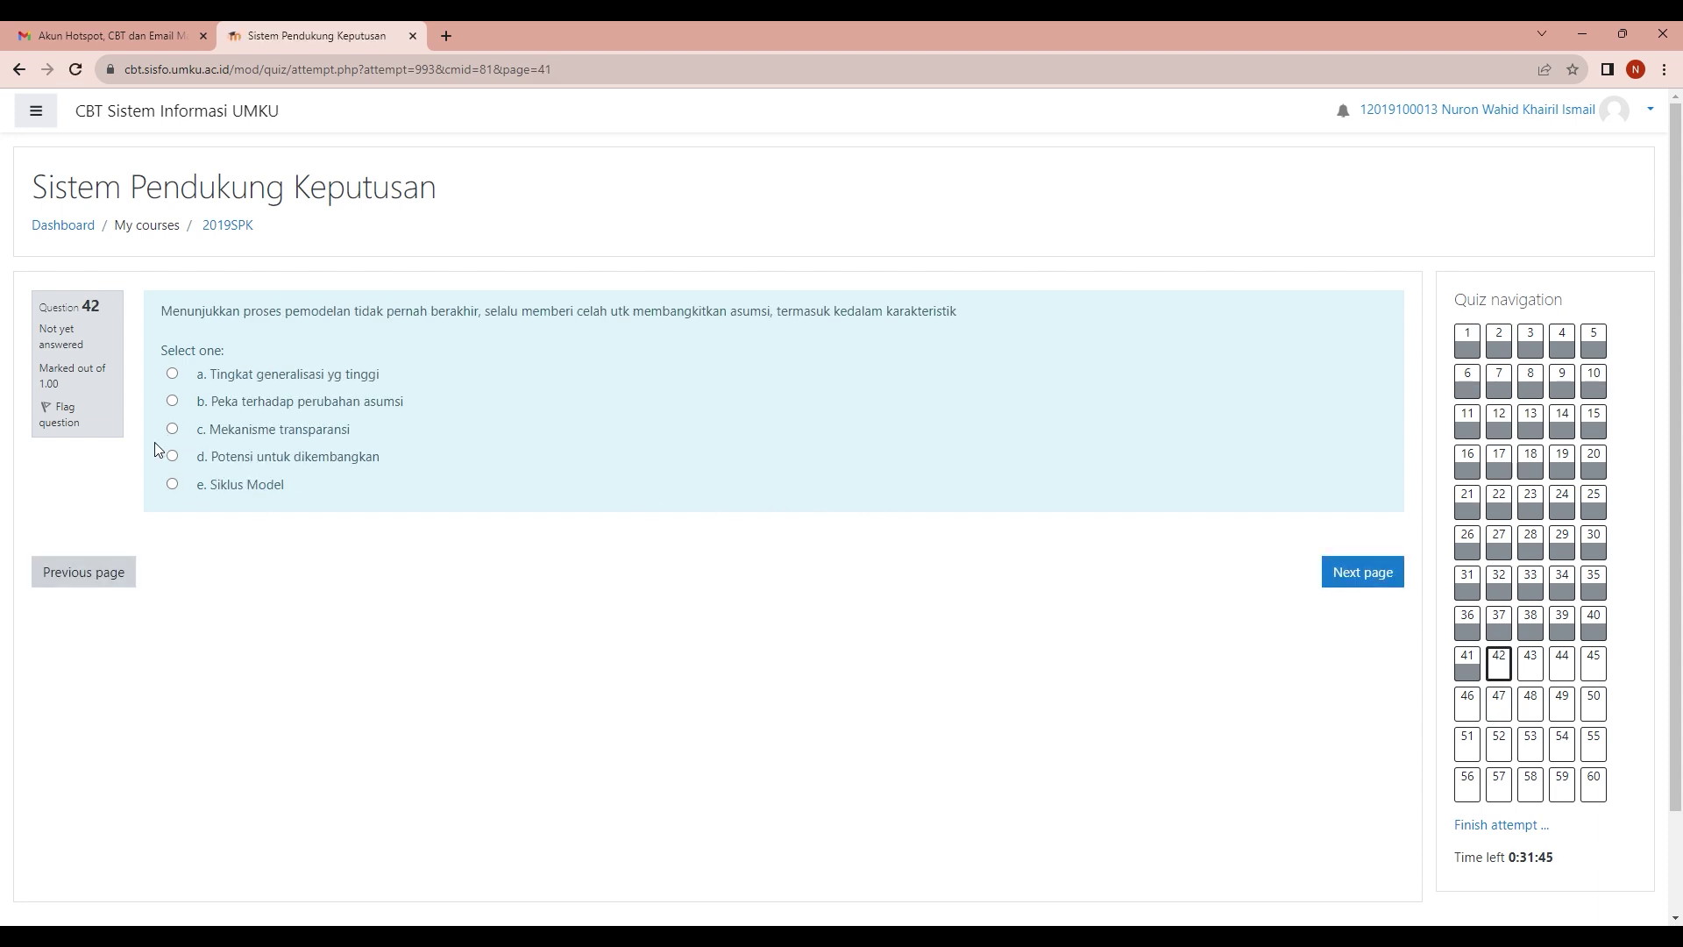
Answer questions 42 to 44 with option c: Mekanisme transparansi, Aktifitas pemilihan, and Are especially powerful when a sequence of decisions must be made.
left_click(173, 429)
left_click(1359, 575)
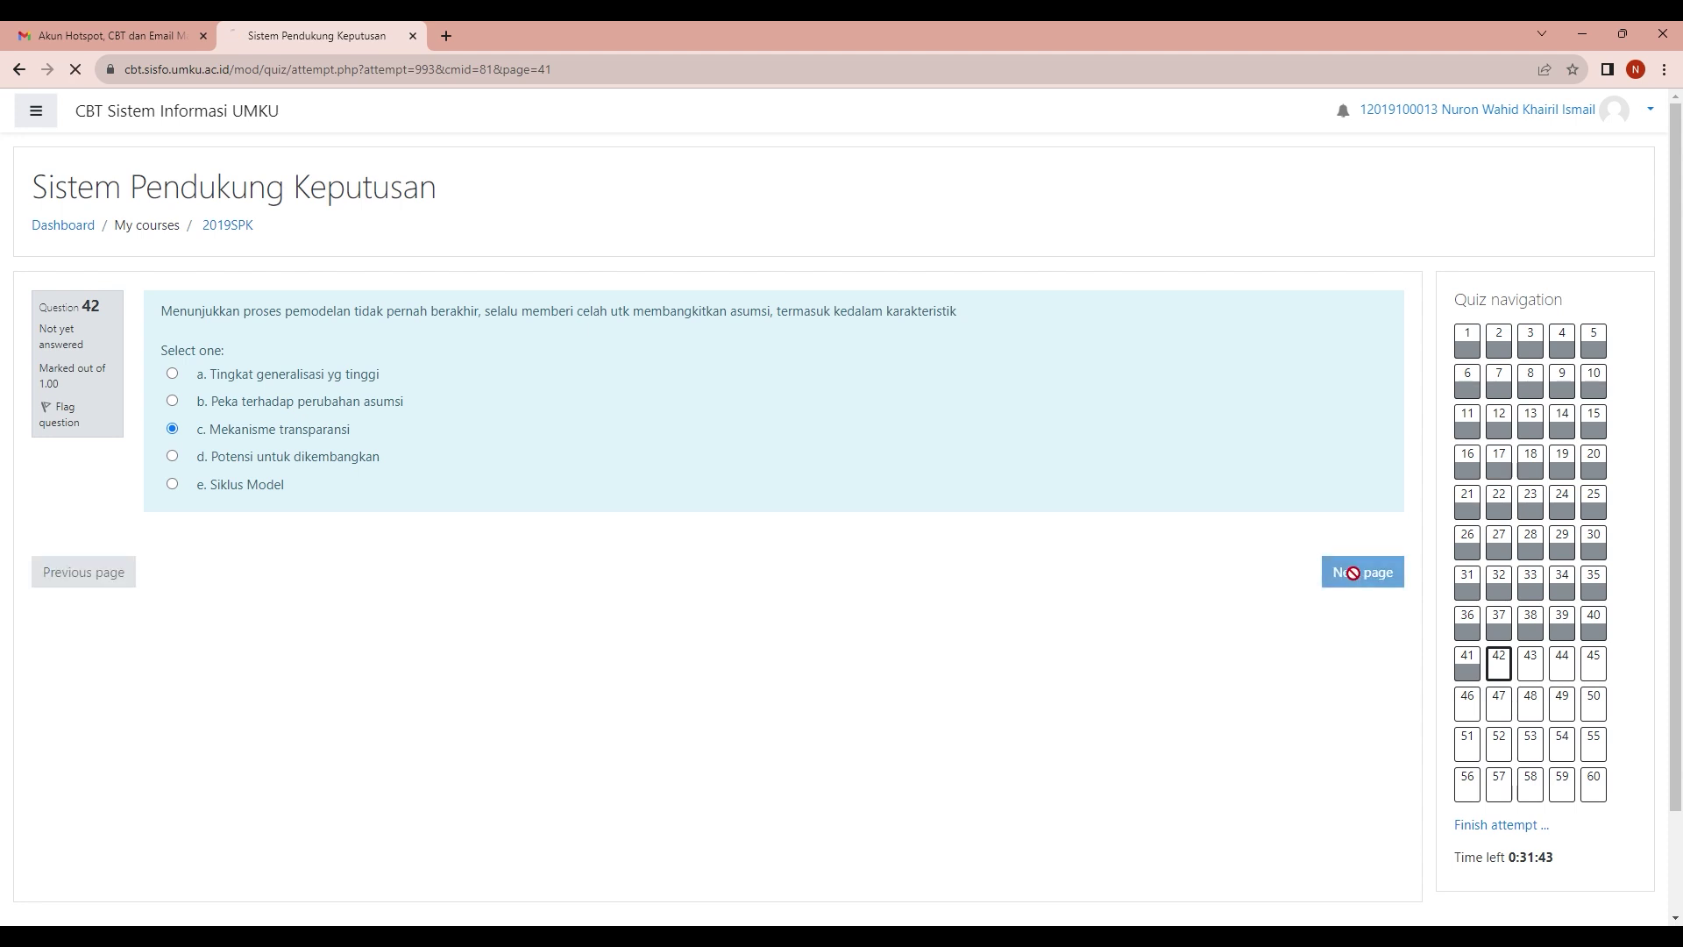
left_click(172, 429)
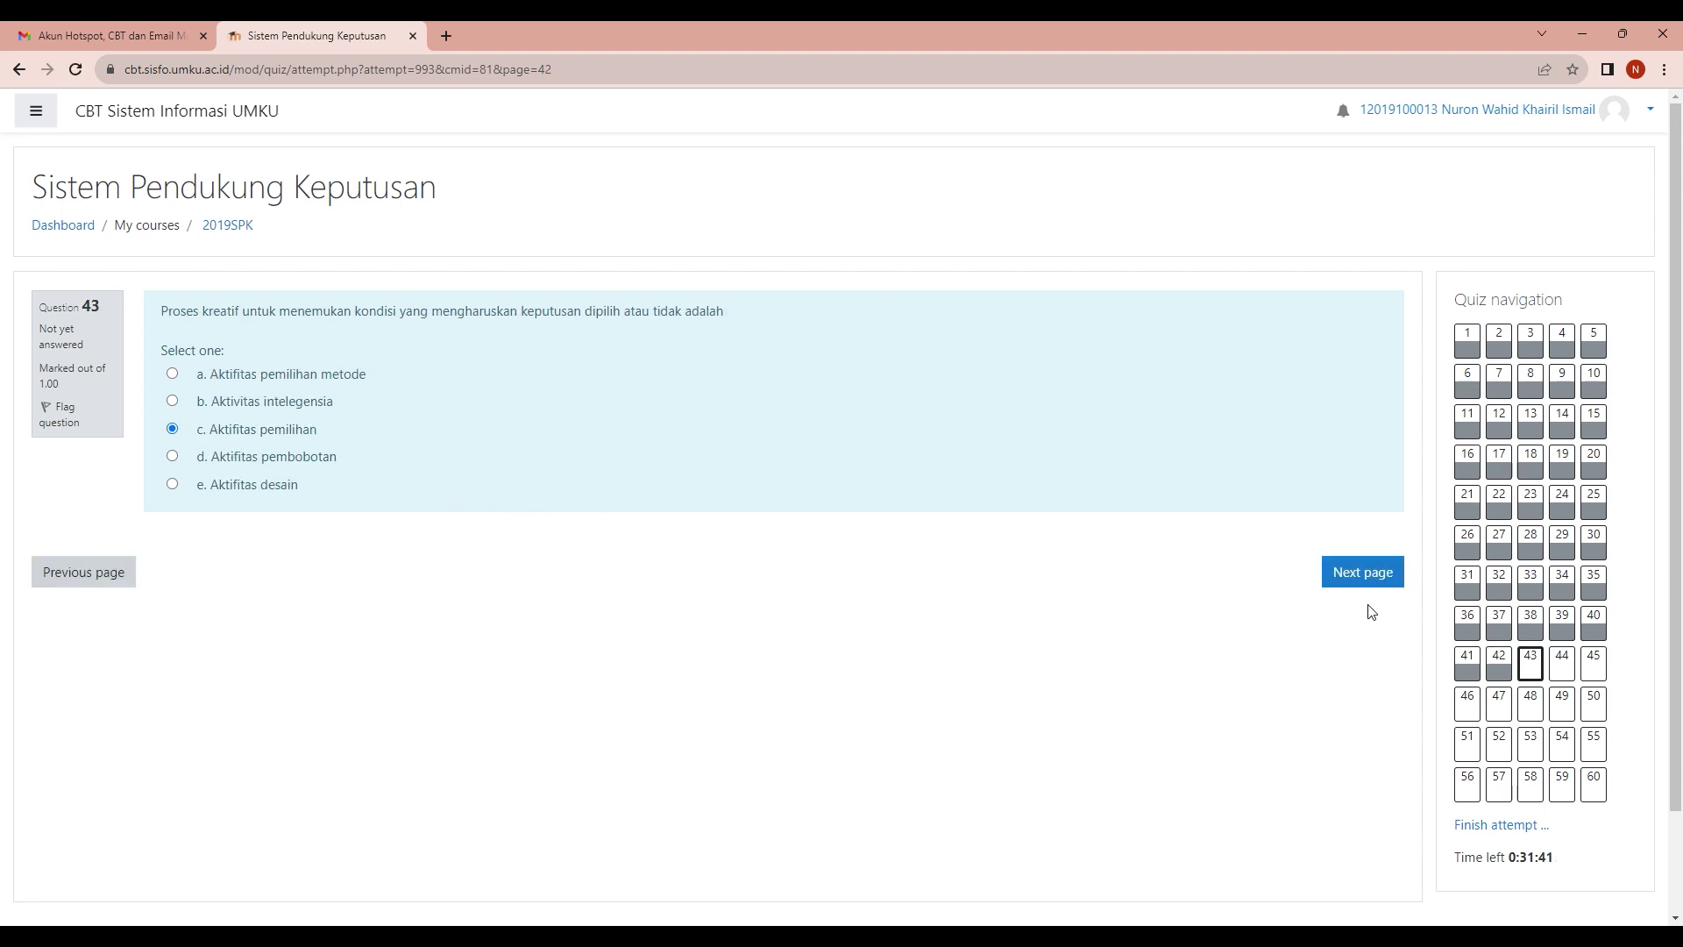
left_click(1382, 574)
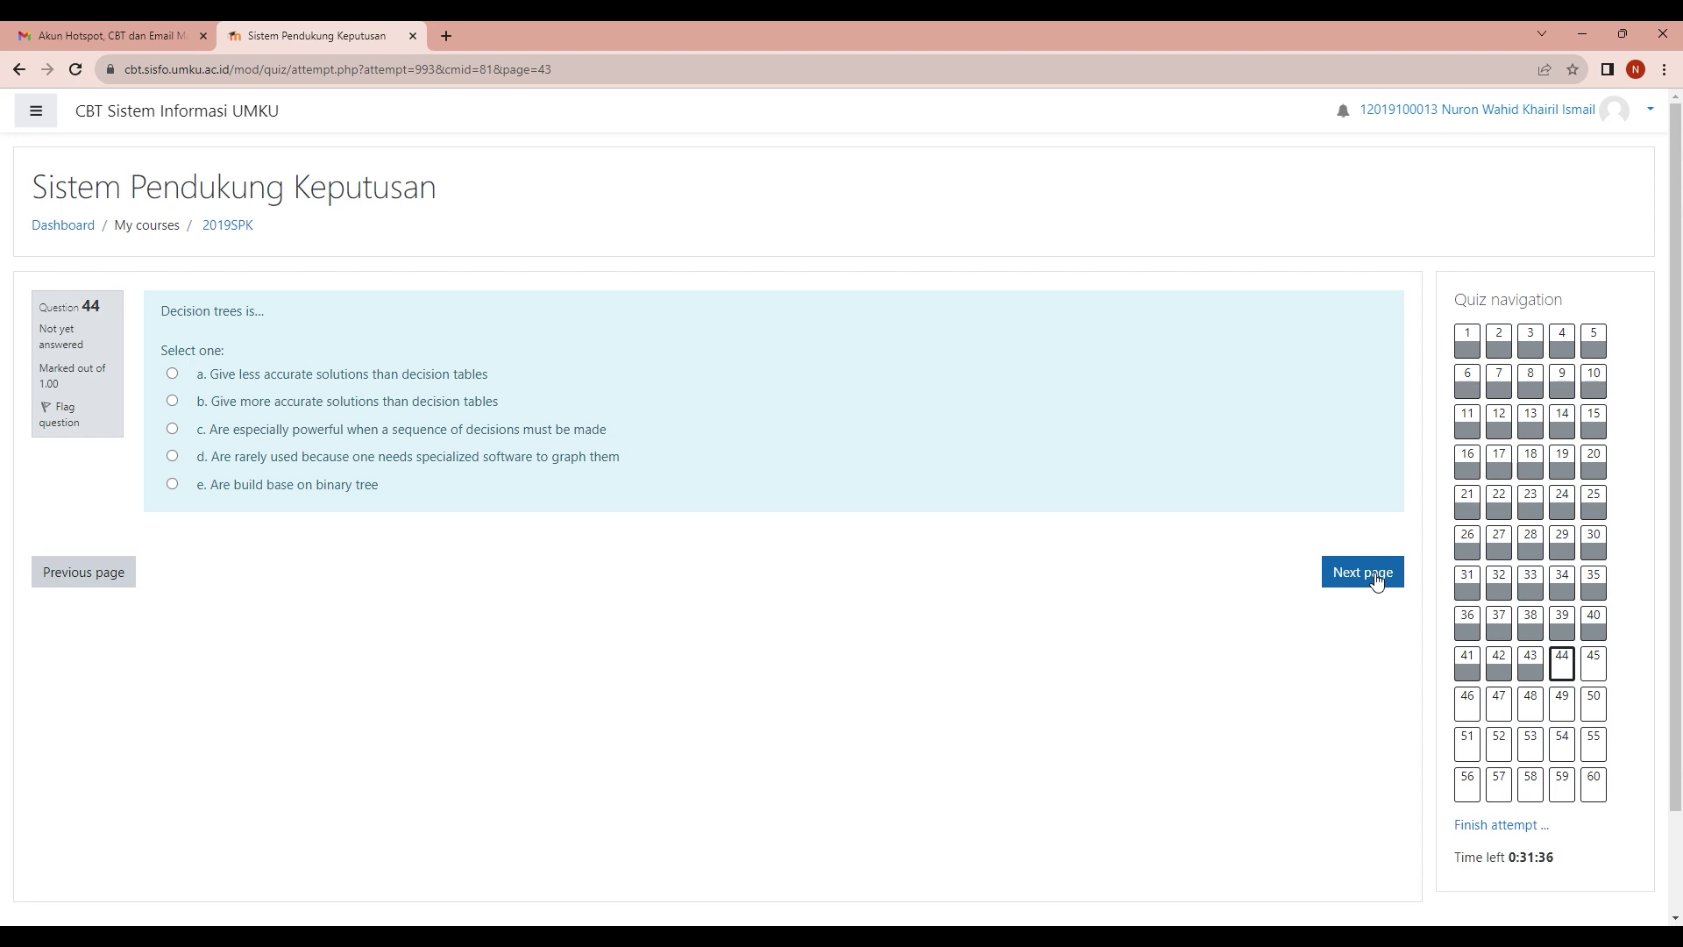
left_click(407, 434)
left_click(1369, 574)
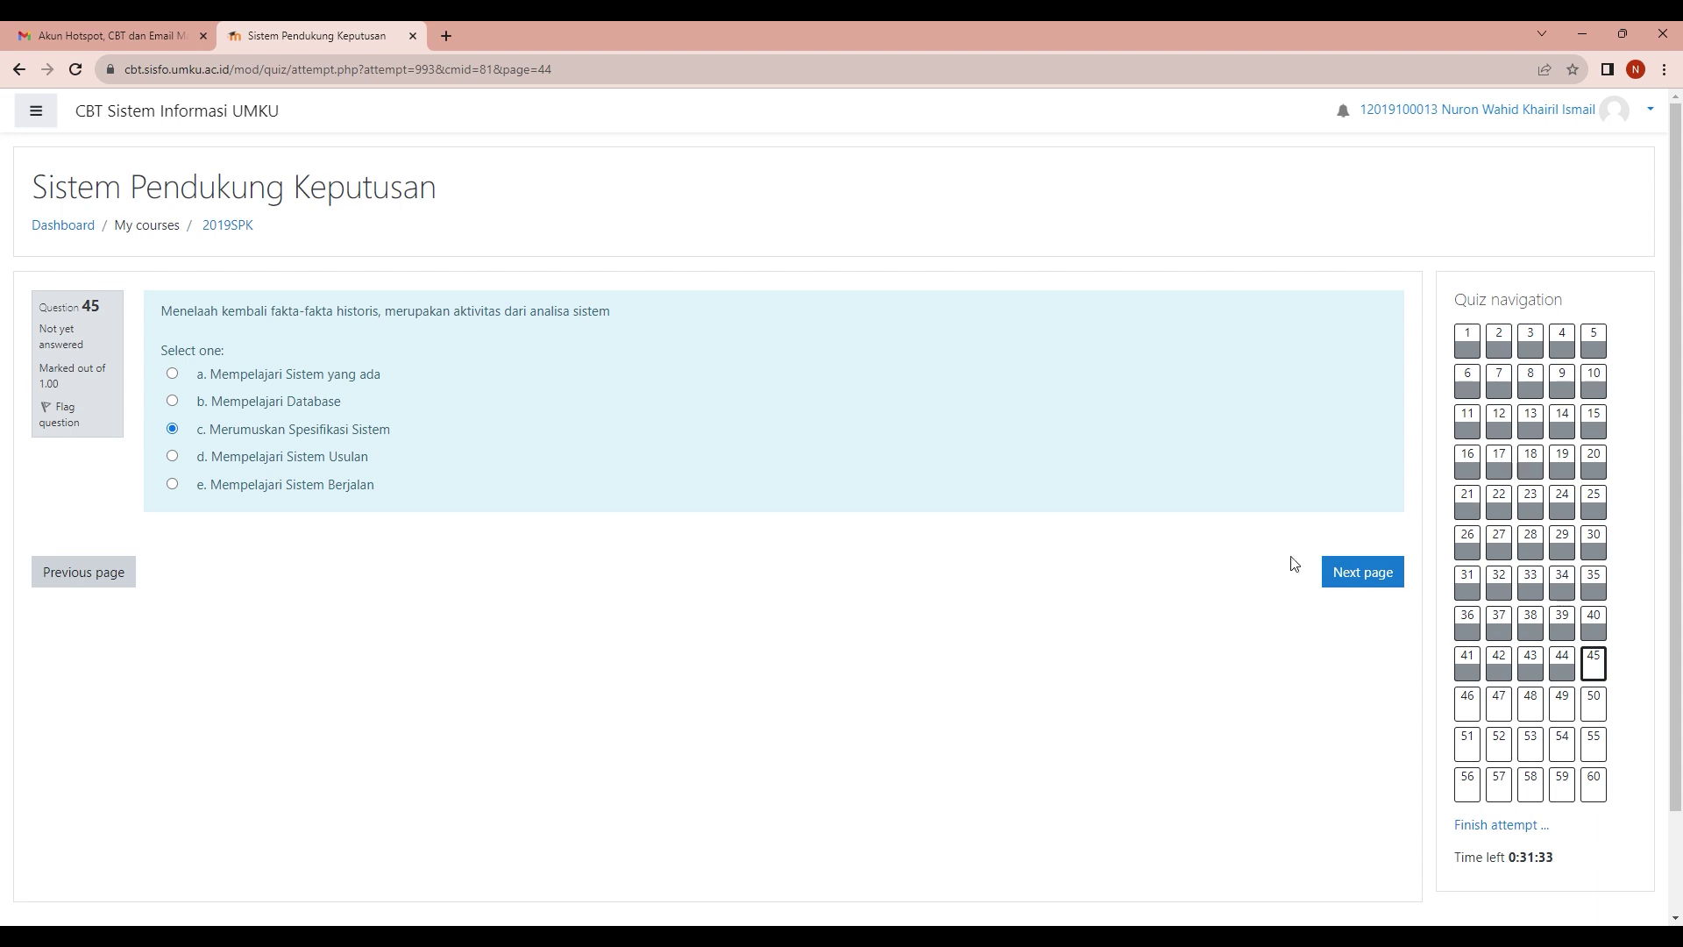
Answer question 45 with Merumuskan Spesifikasi Sistem and question 46 with the TOPSIS Method, both option c, and answer question 47.
left_click(1354, 572)
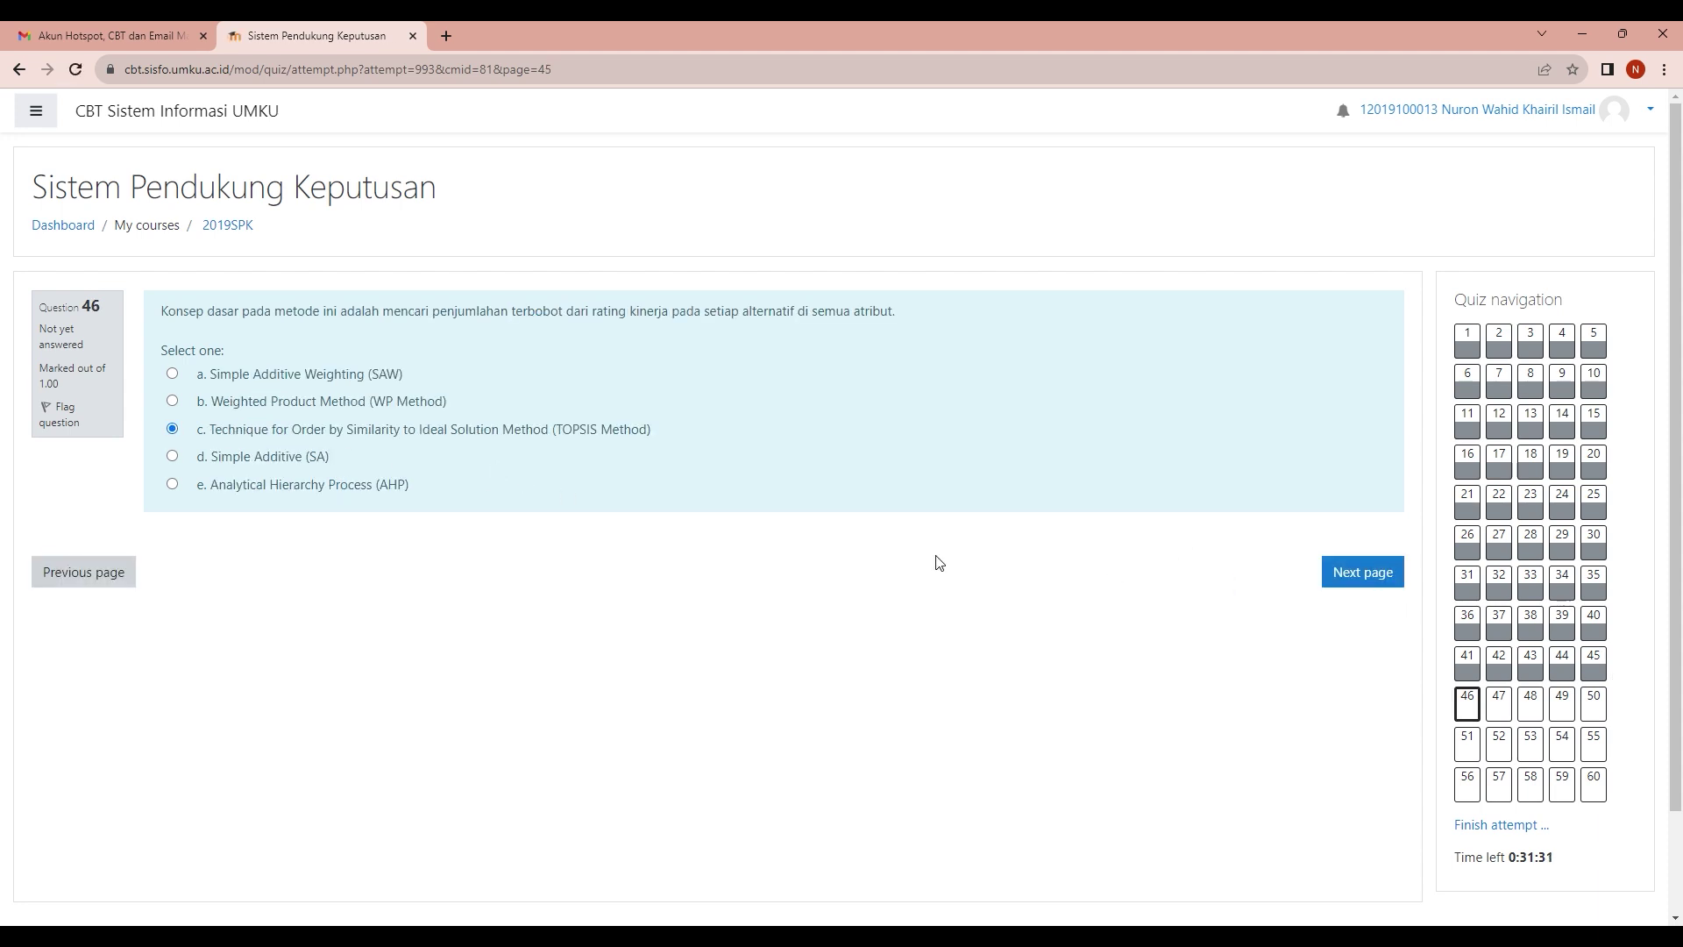
left_click(1355, 577)
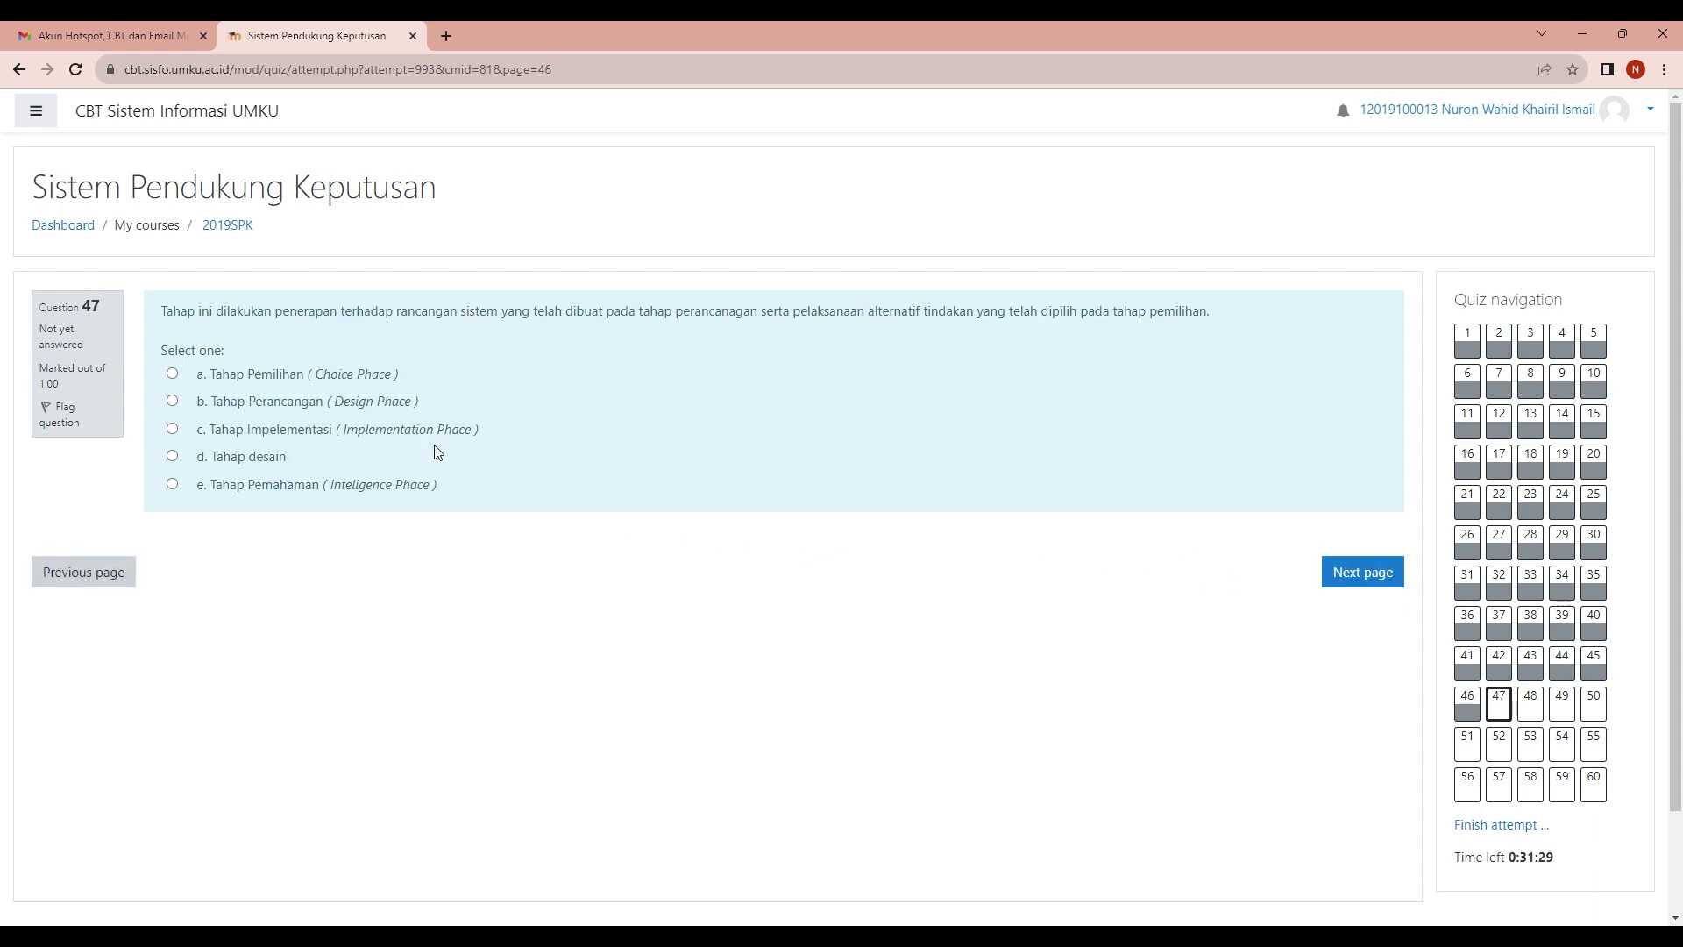
left_click(1344, 571)
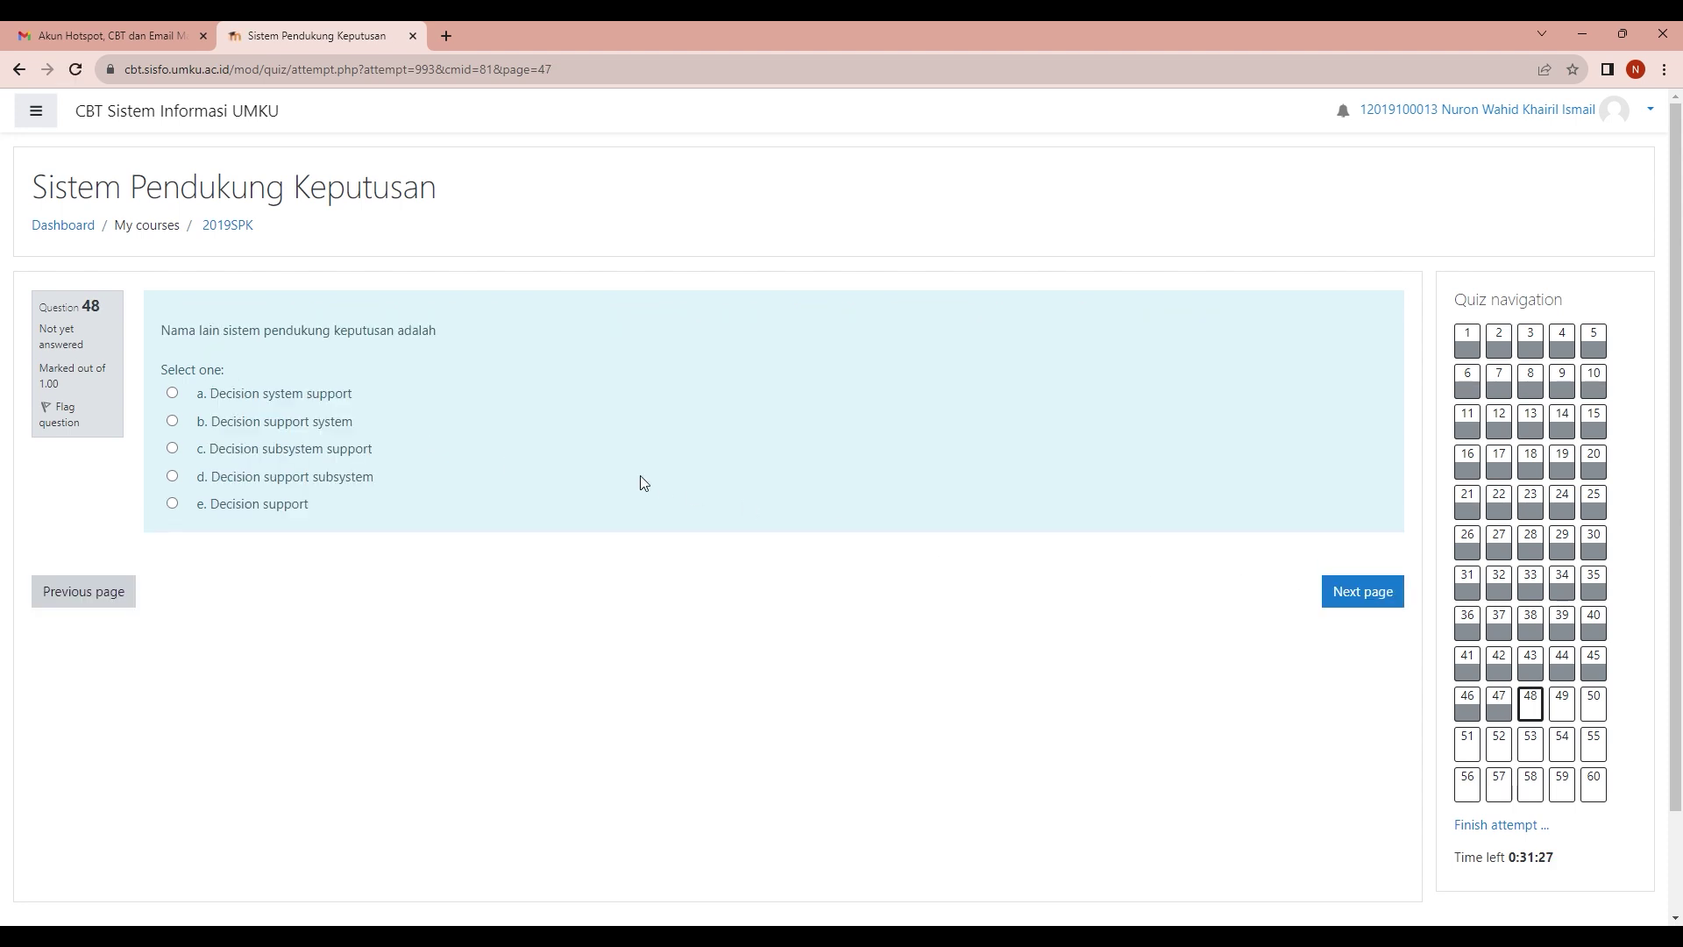
Answer questions 48 to 50 with option c: Decision subsystem support, Bobot SPK and Pengambilan Keputusan.
left_click(295, 441)
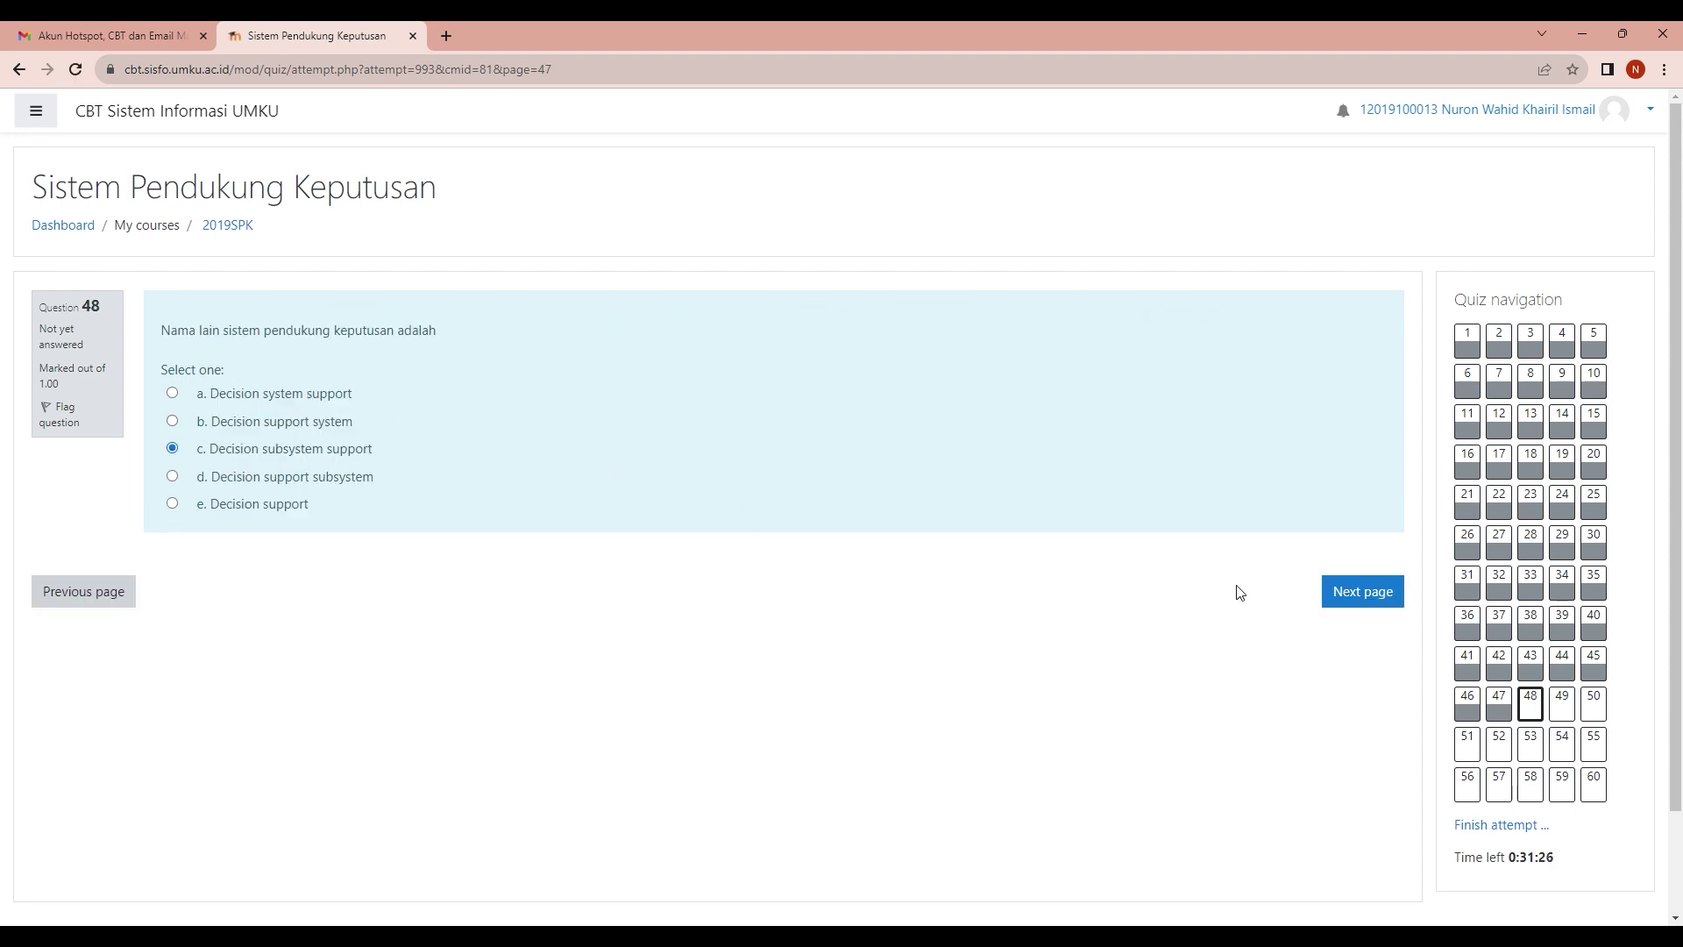
left_click(1354, 591)
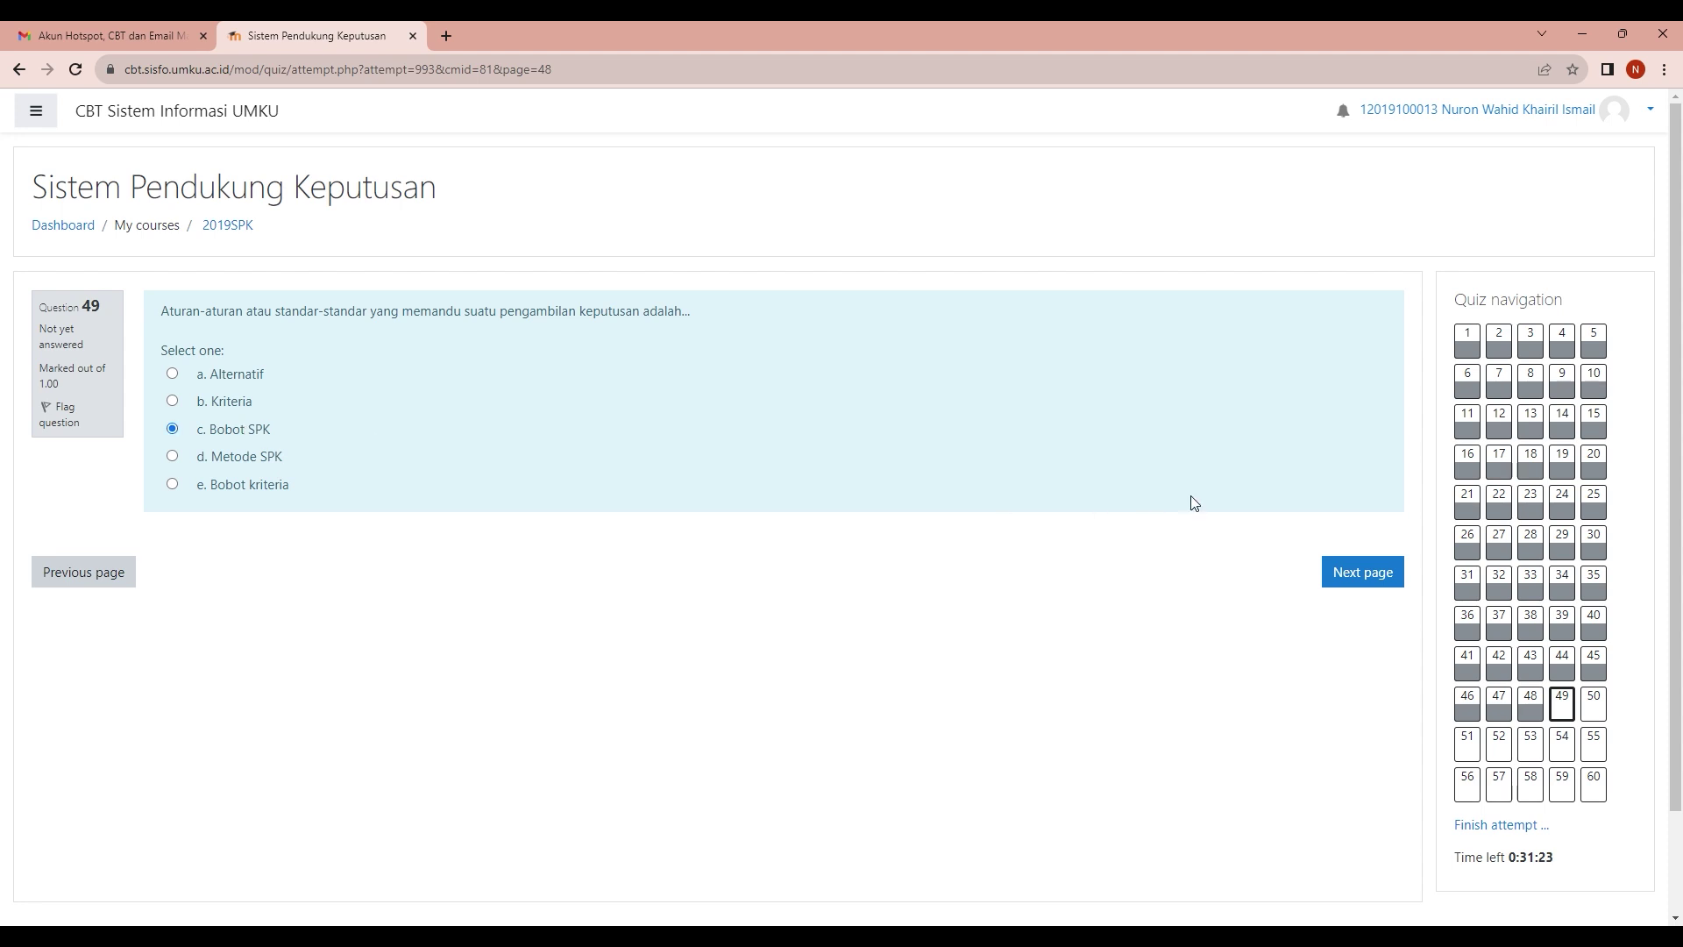
left_click(1374, 574)
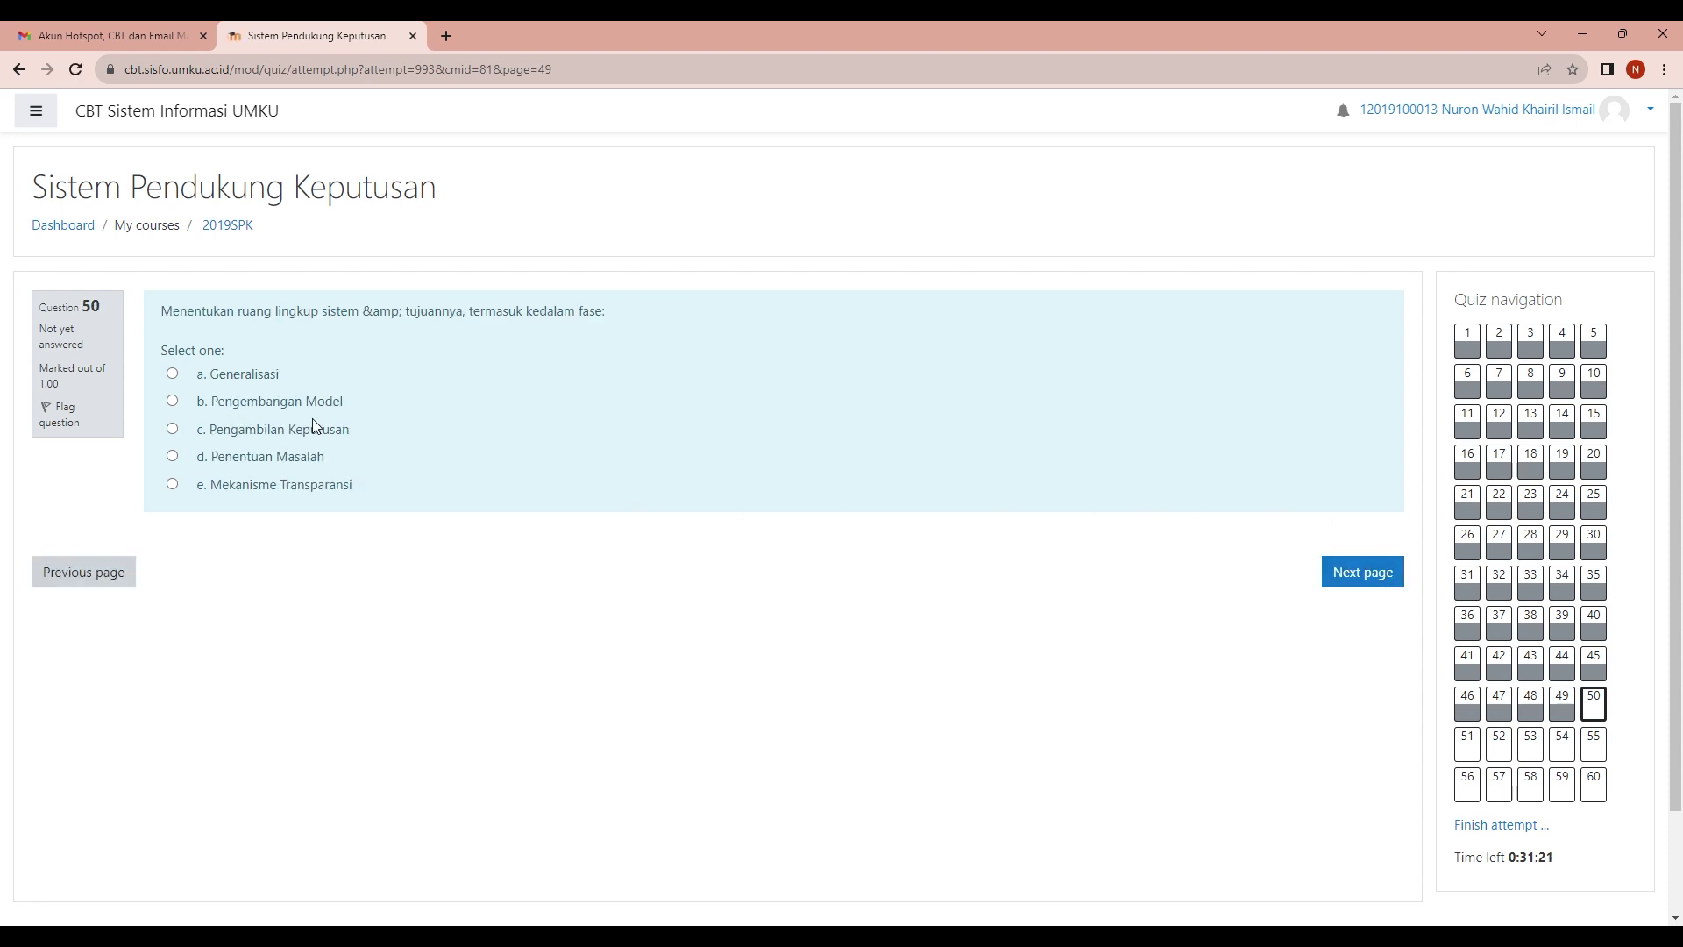
left_click(1348, 572)
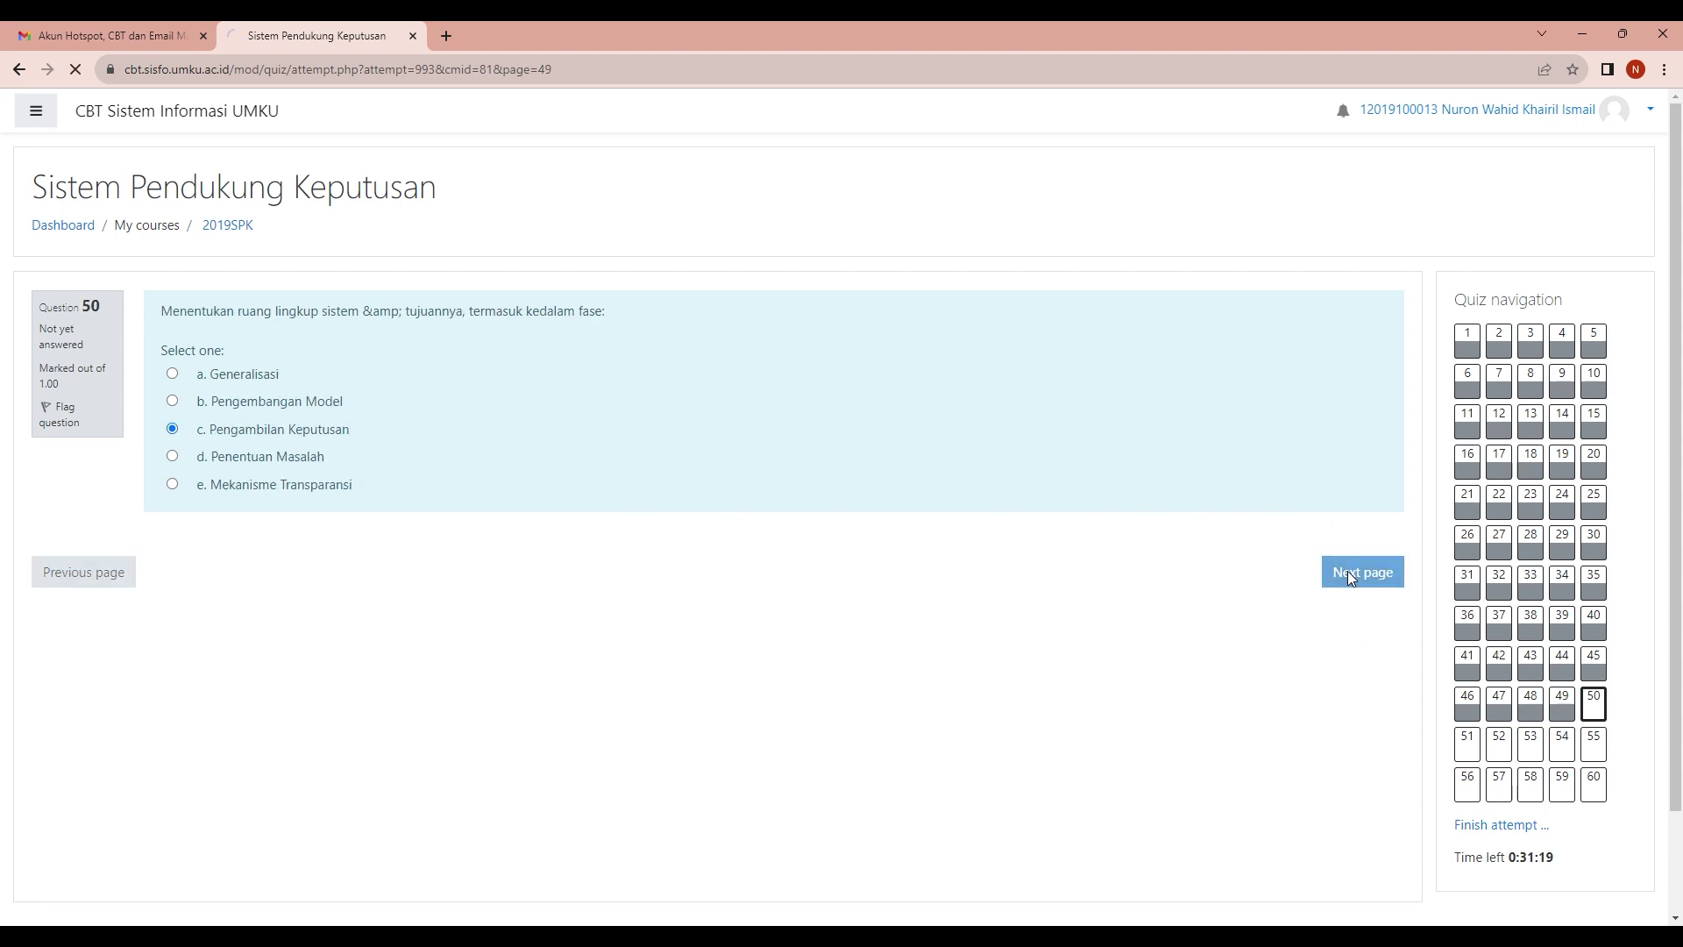
Skip questions 51 and 52, and answer question 53 with option c, Tahap Perancangan (Design Phace).
left_click(1357, 594)
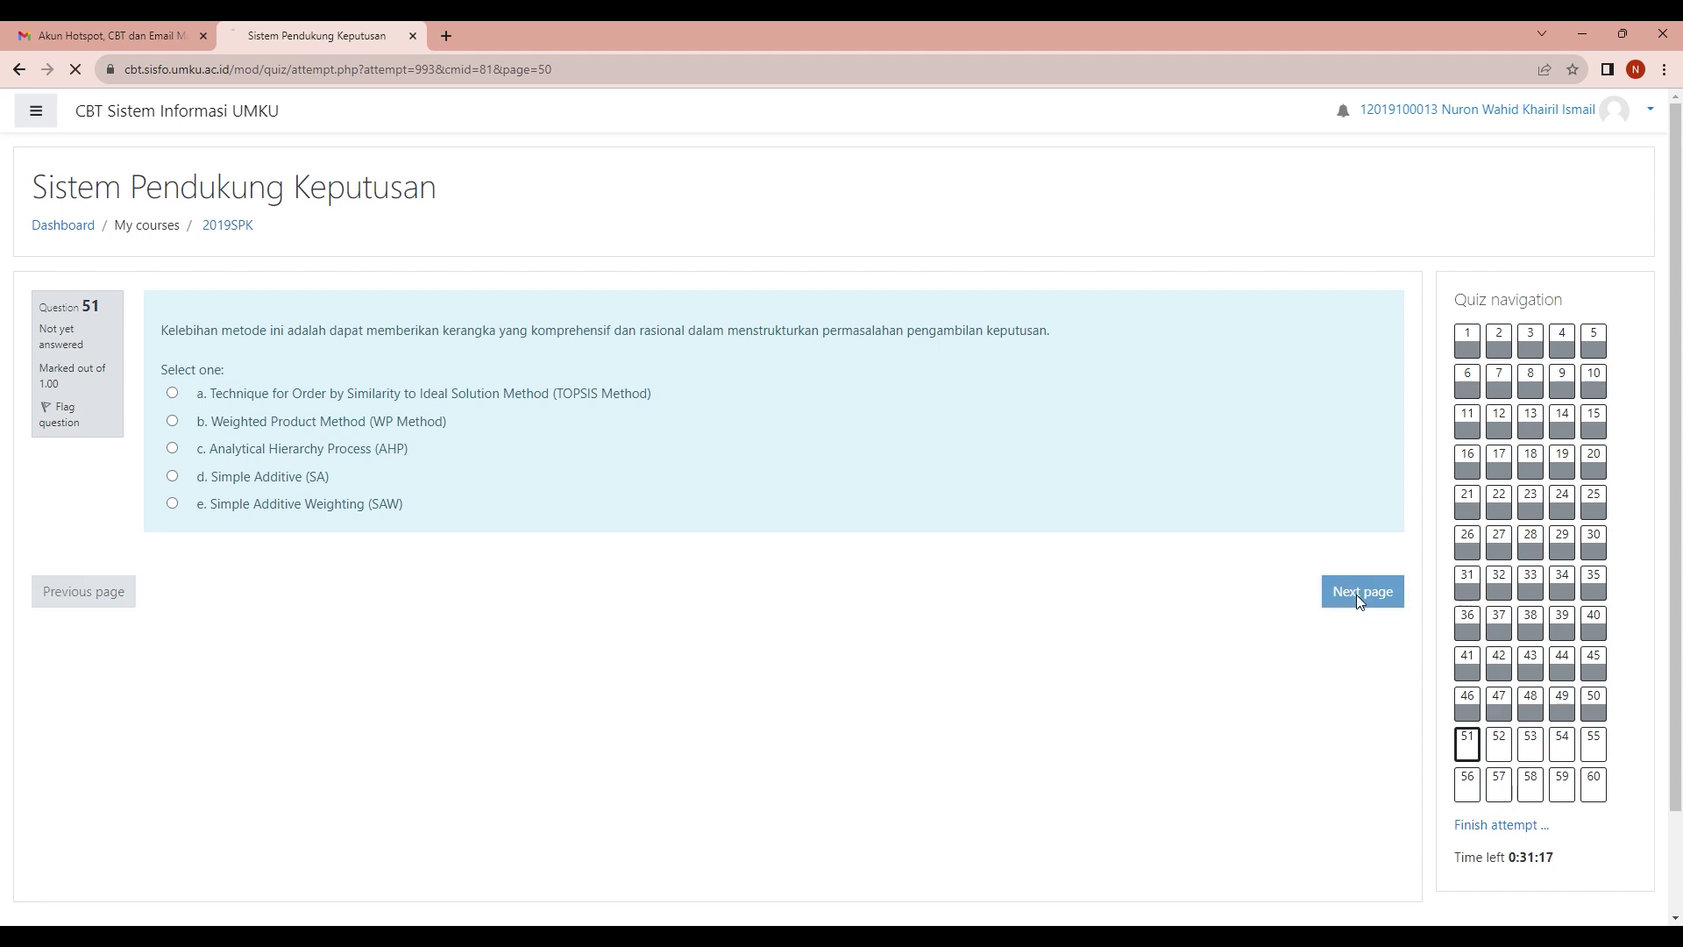
left_click(1362, 597)
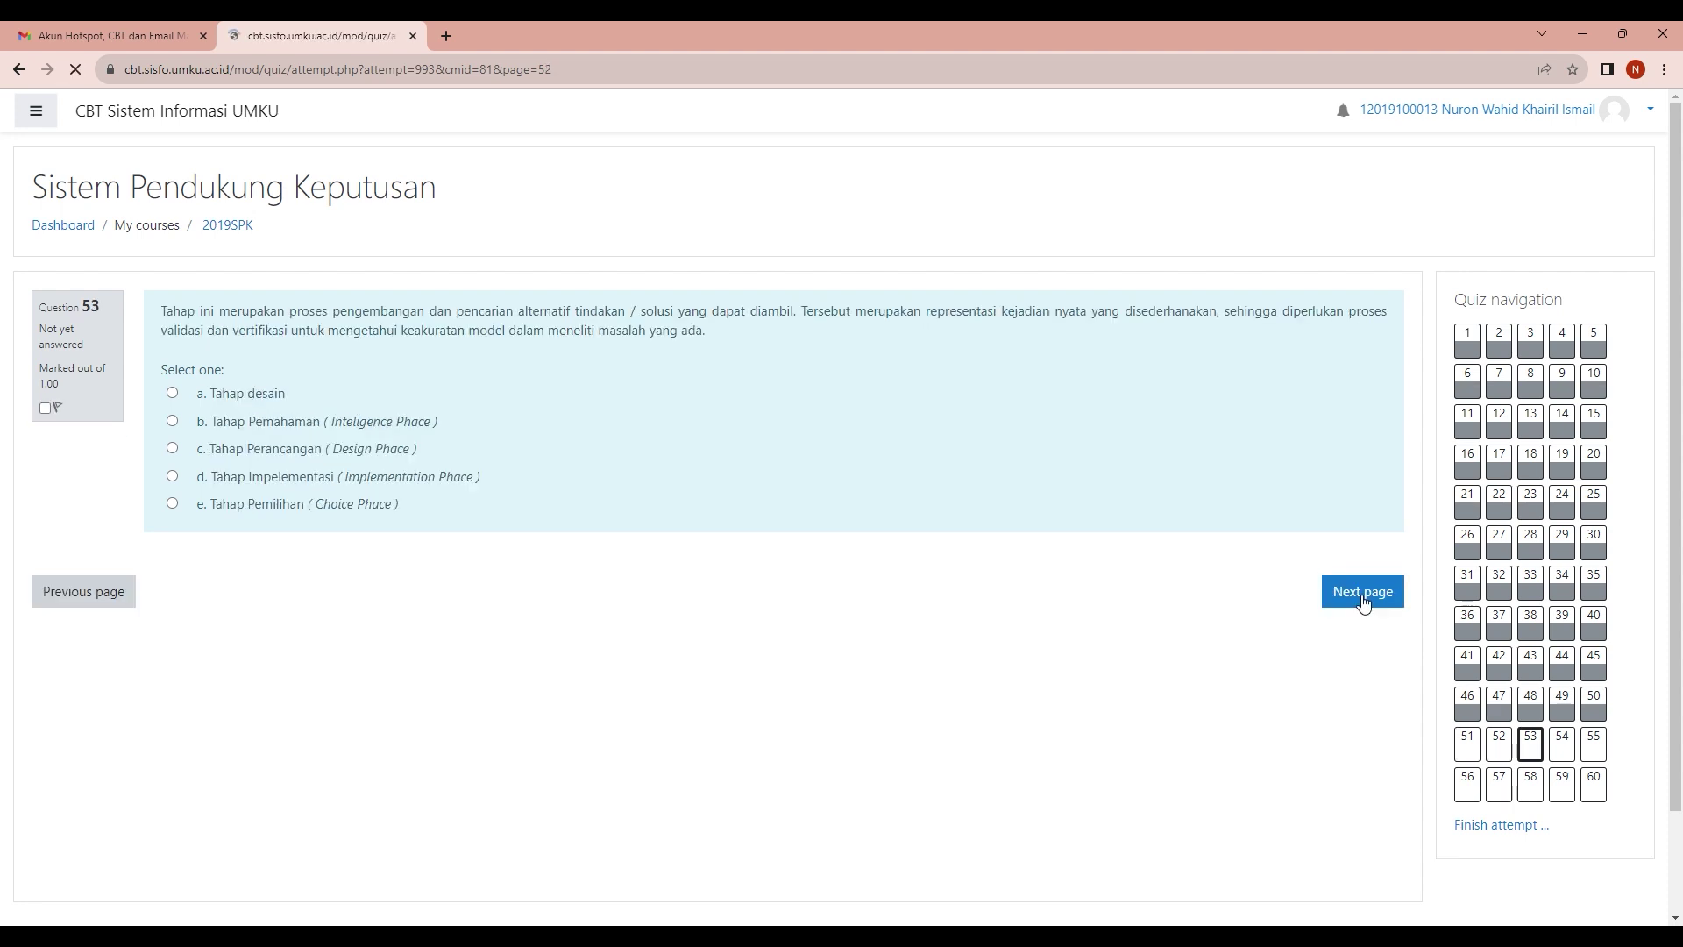
left_click(413, 456)
left_click(1369, 596)
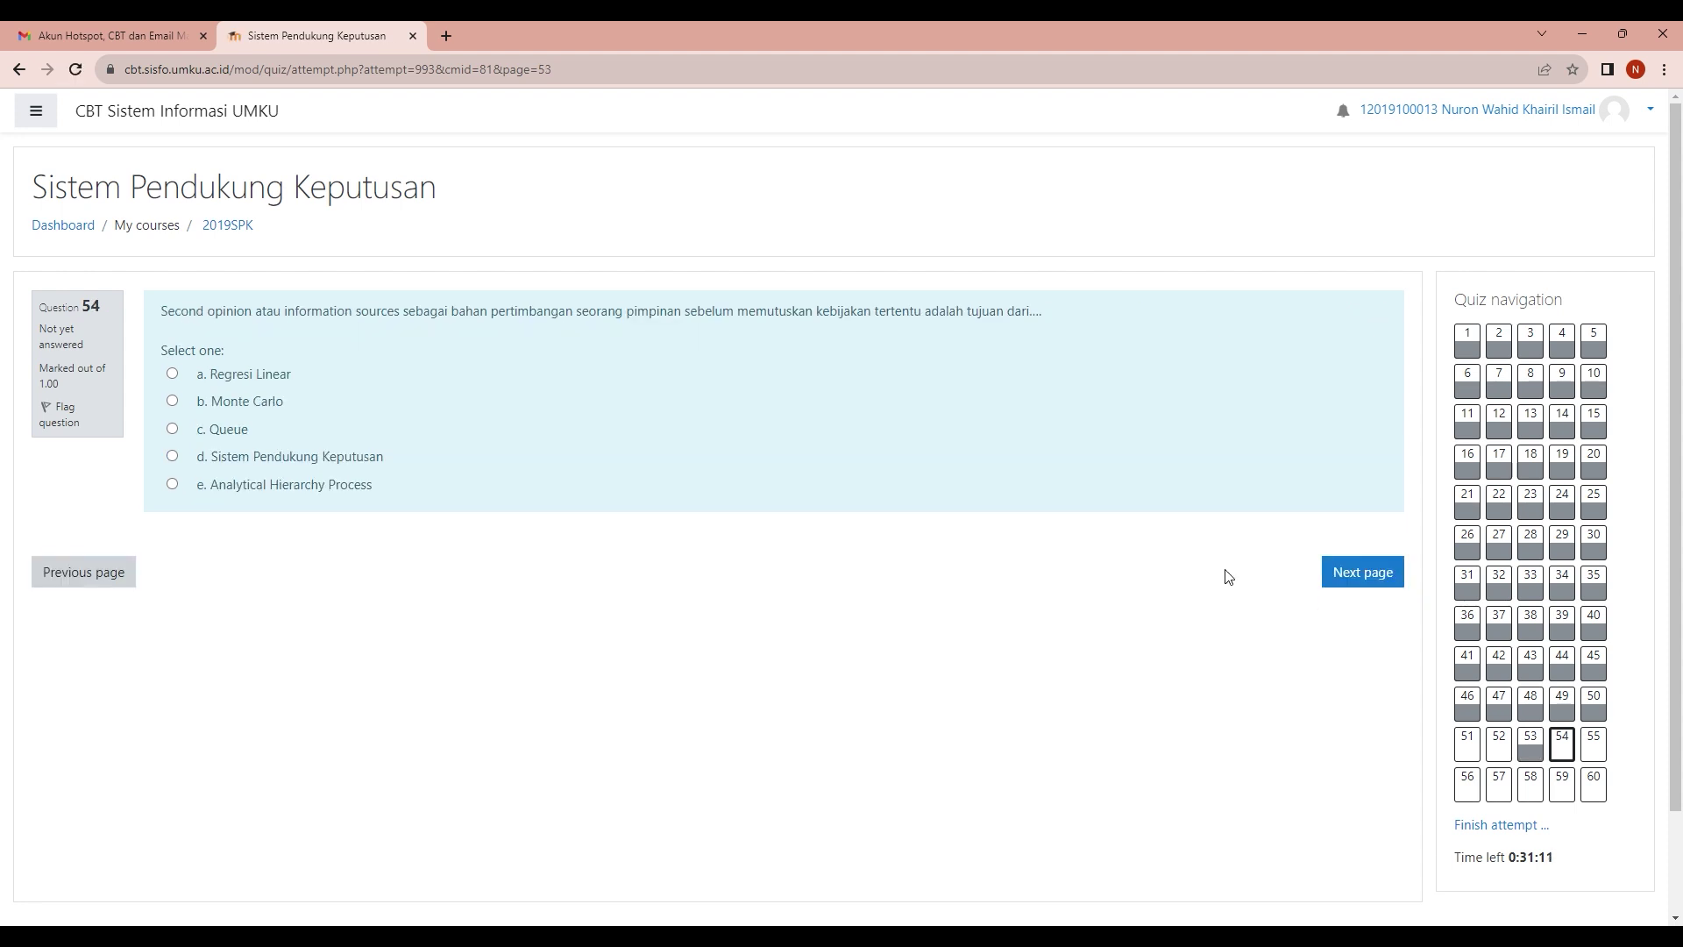
Skip question 54 and answer questions 55 and 56.
left_click(1359, 574)
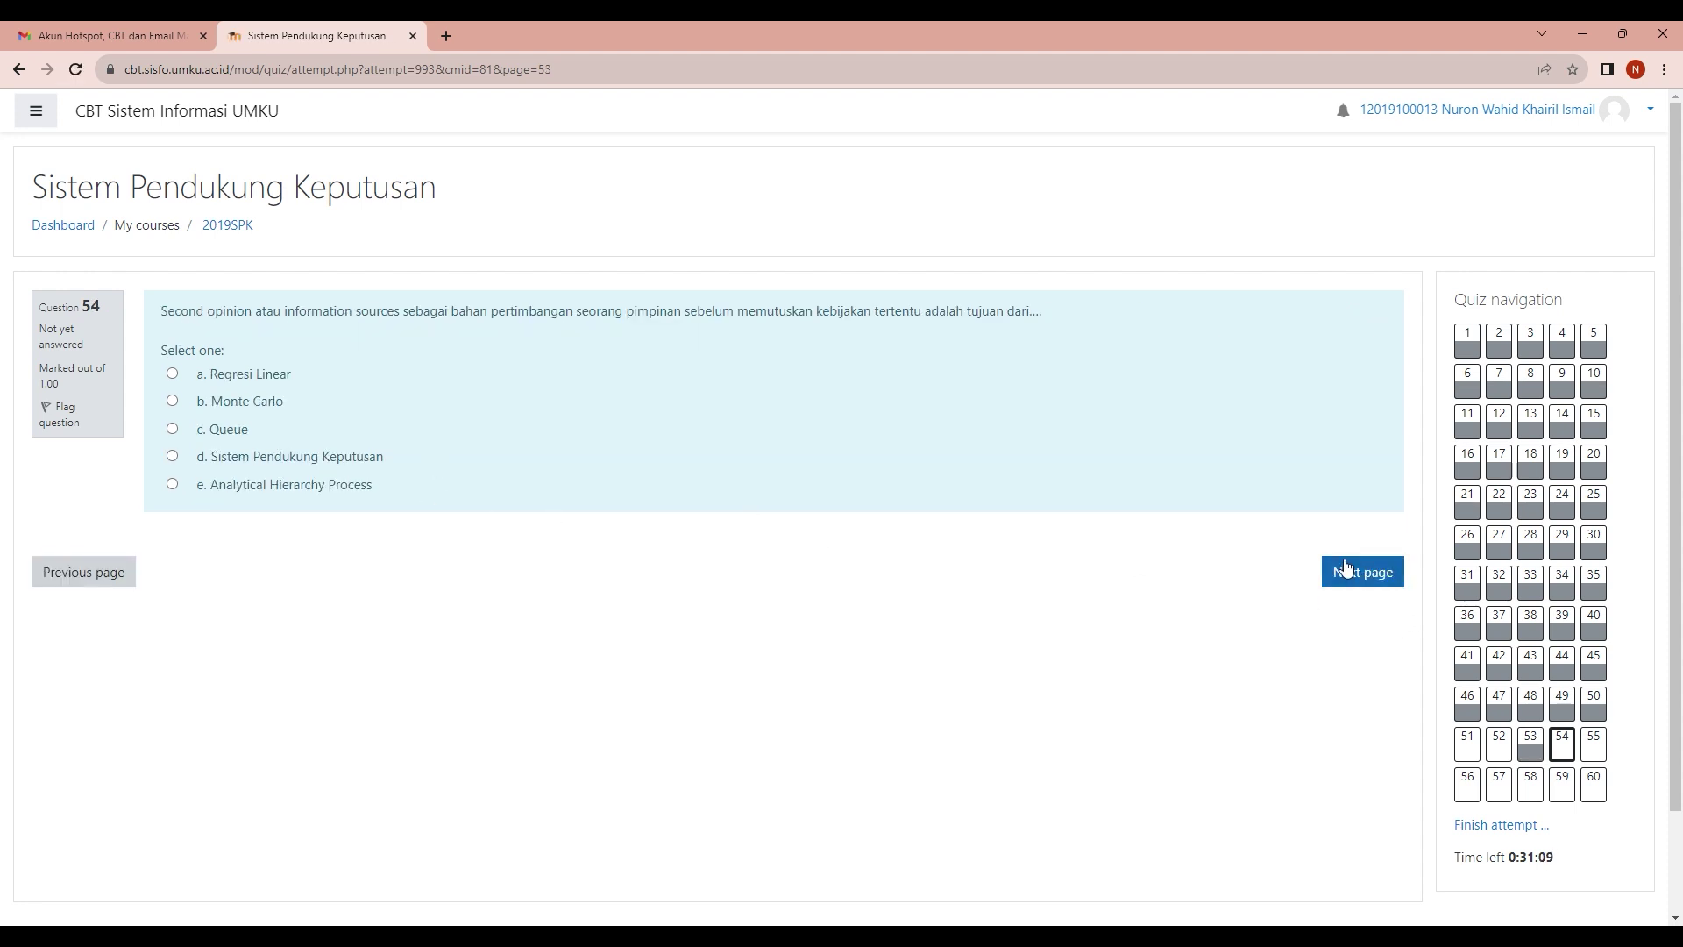
left_click(1360, 572)
left_click(264, 407)
left_click(1395, 574)
Answer questions 57 and 58, and choose option c for questions 59 and 60, which is Meninjau kembali metode dan prosedur for 60.
left_click(284, 441)
left_click(1325, 611)
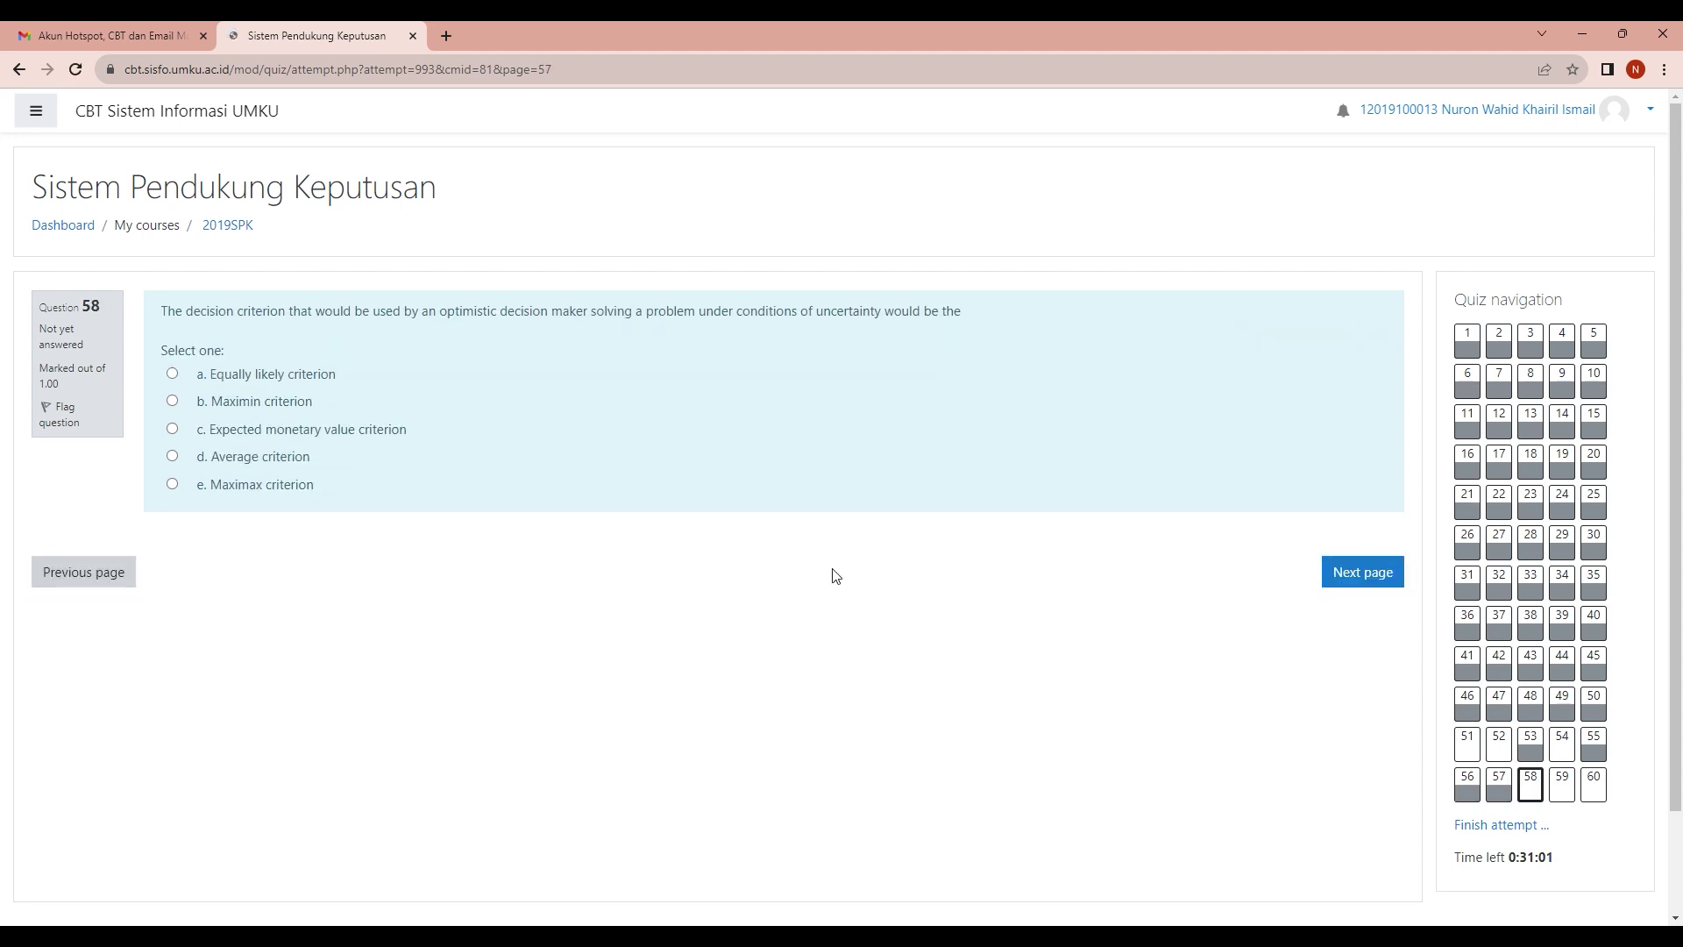
left_click(1374, 582)
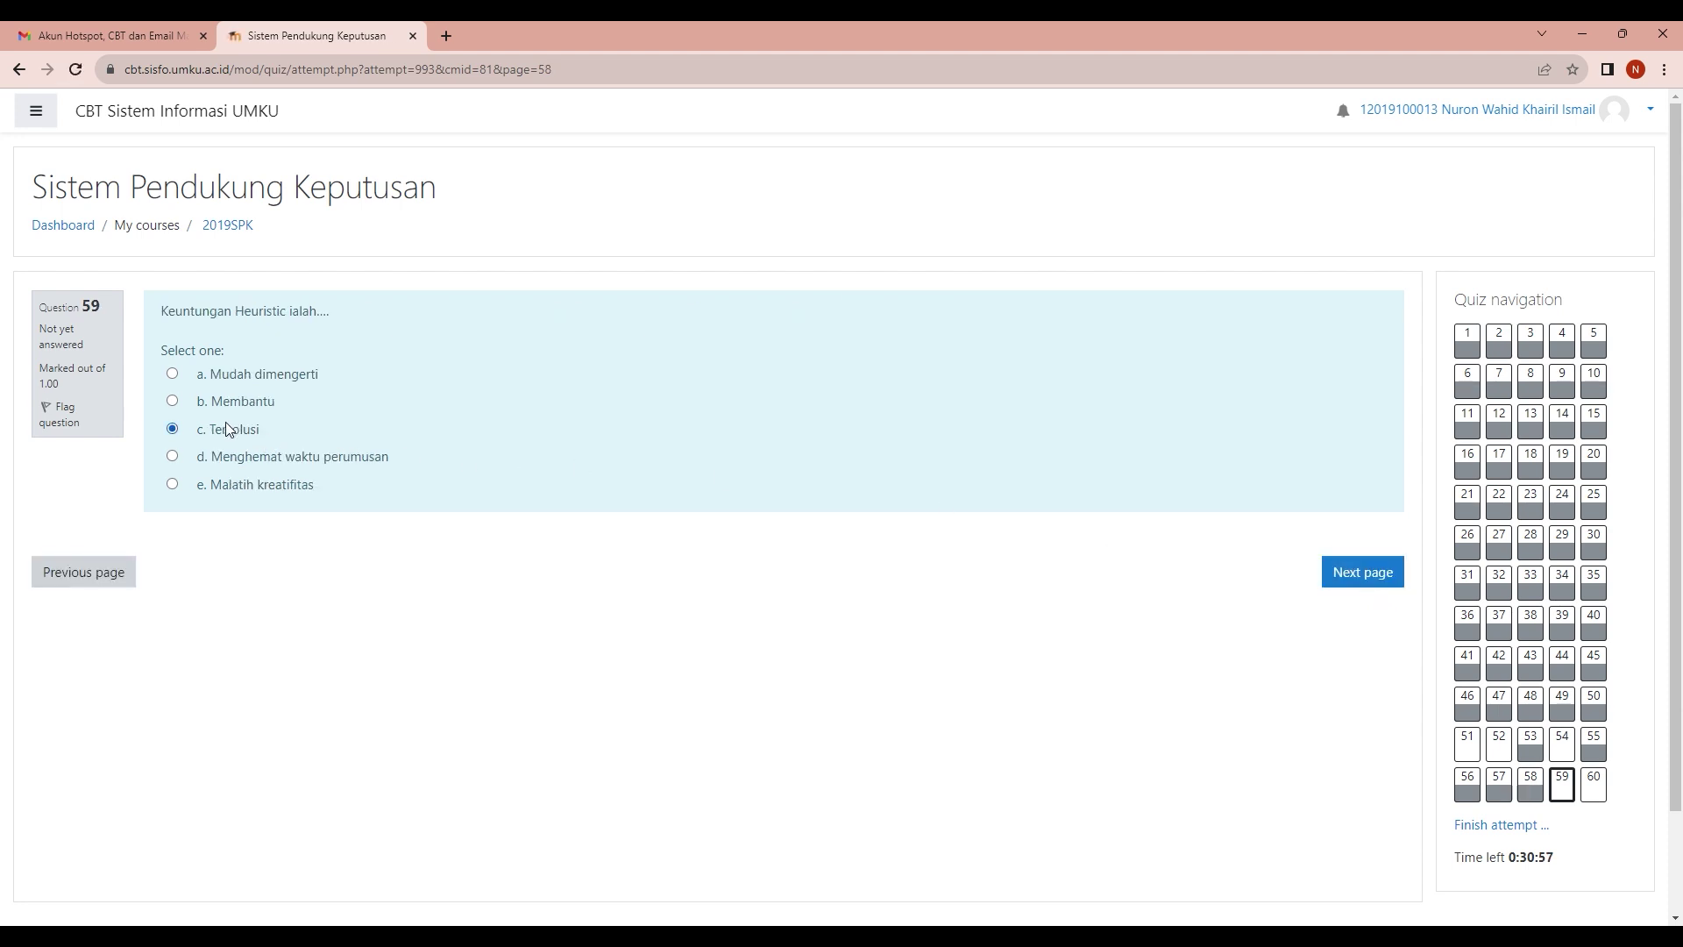
left_click(1365, 577)
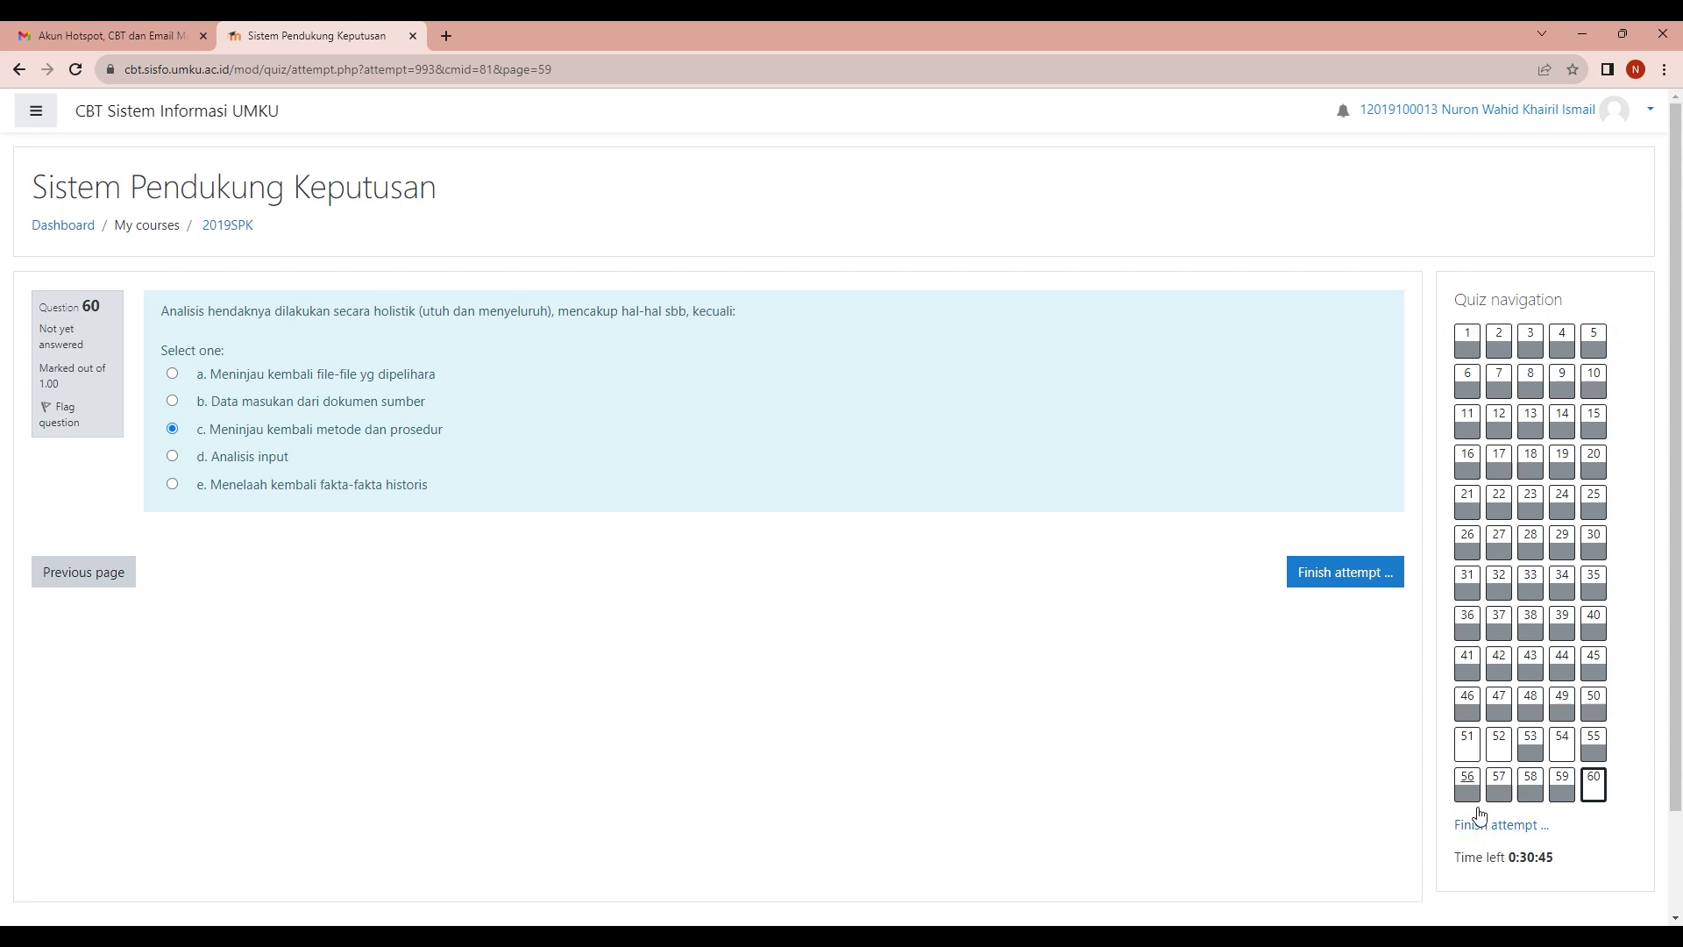
Return to the skipped questions 51 and 52, answer 51, and choose option b, GDSS (Group Decision Support System), for 52.
left_click(1468, 743)
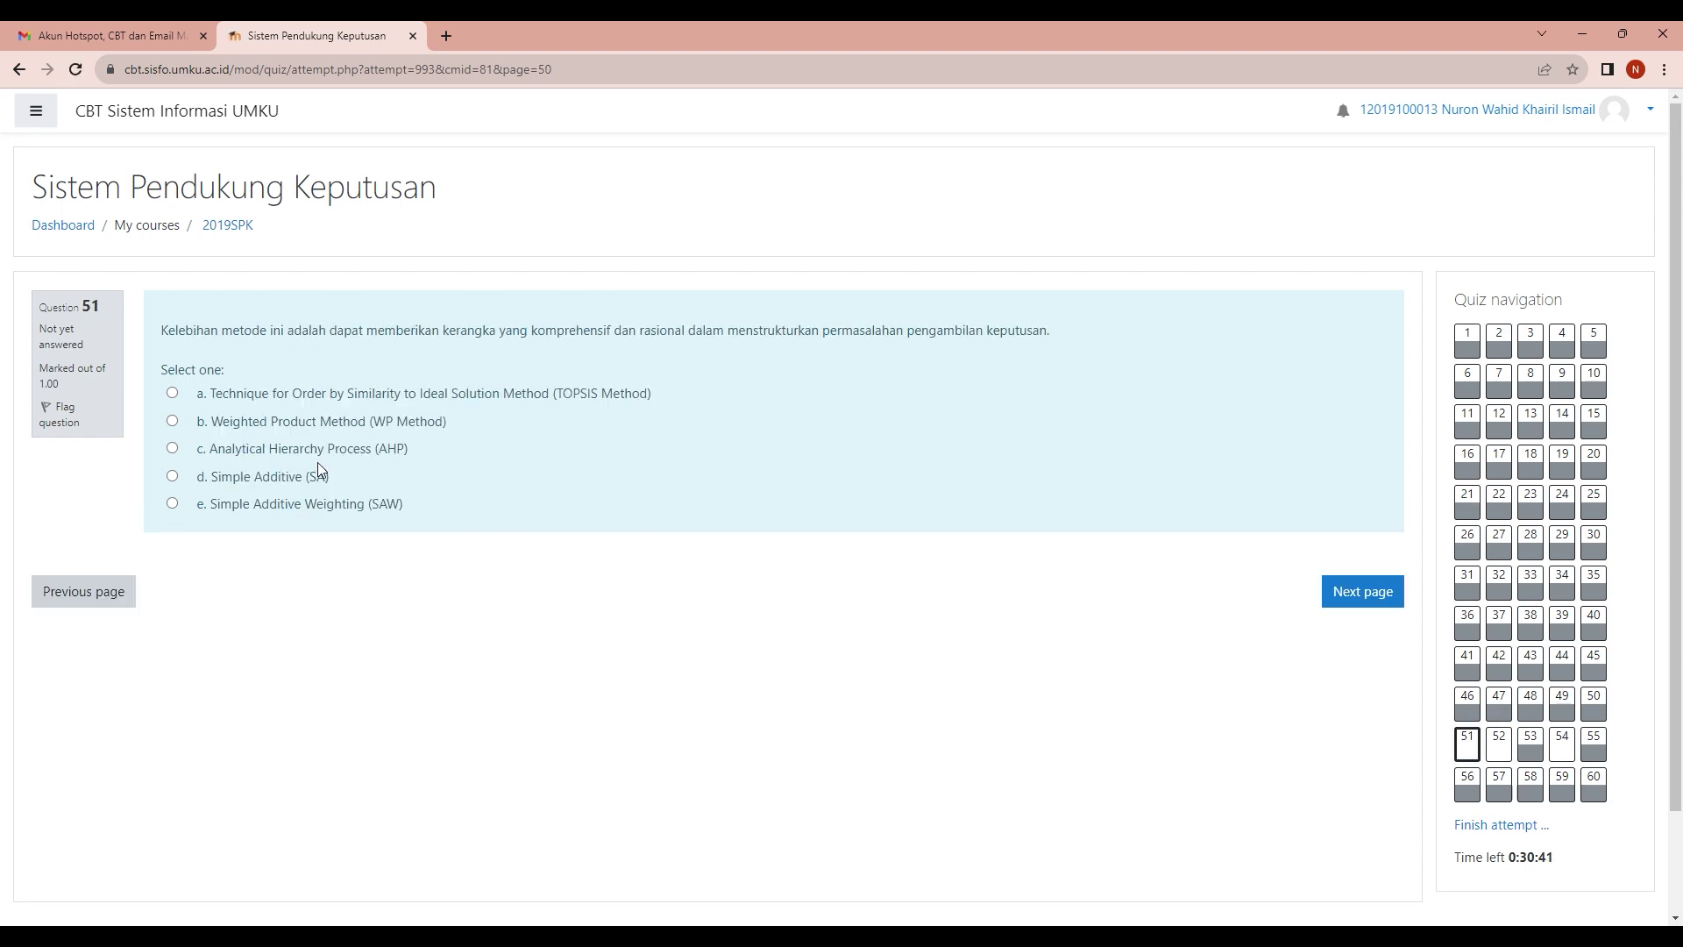
left_click(1499, 745)
left_click(299, 419)
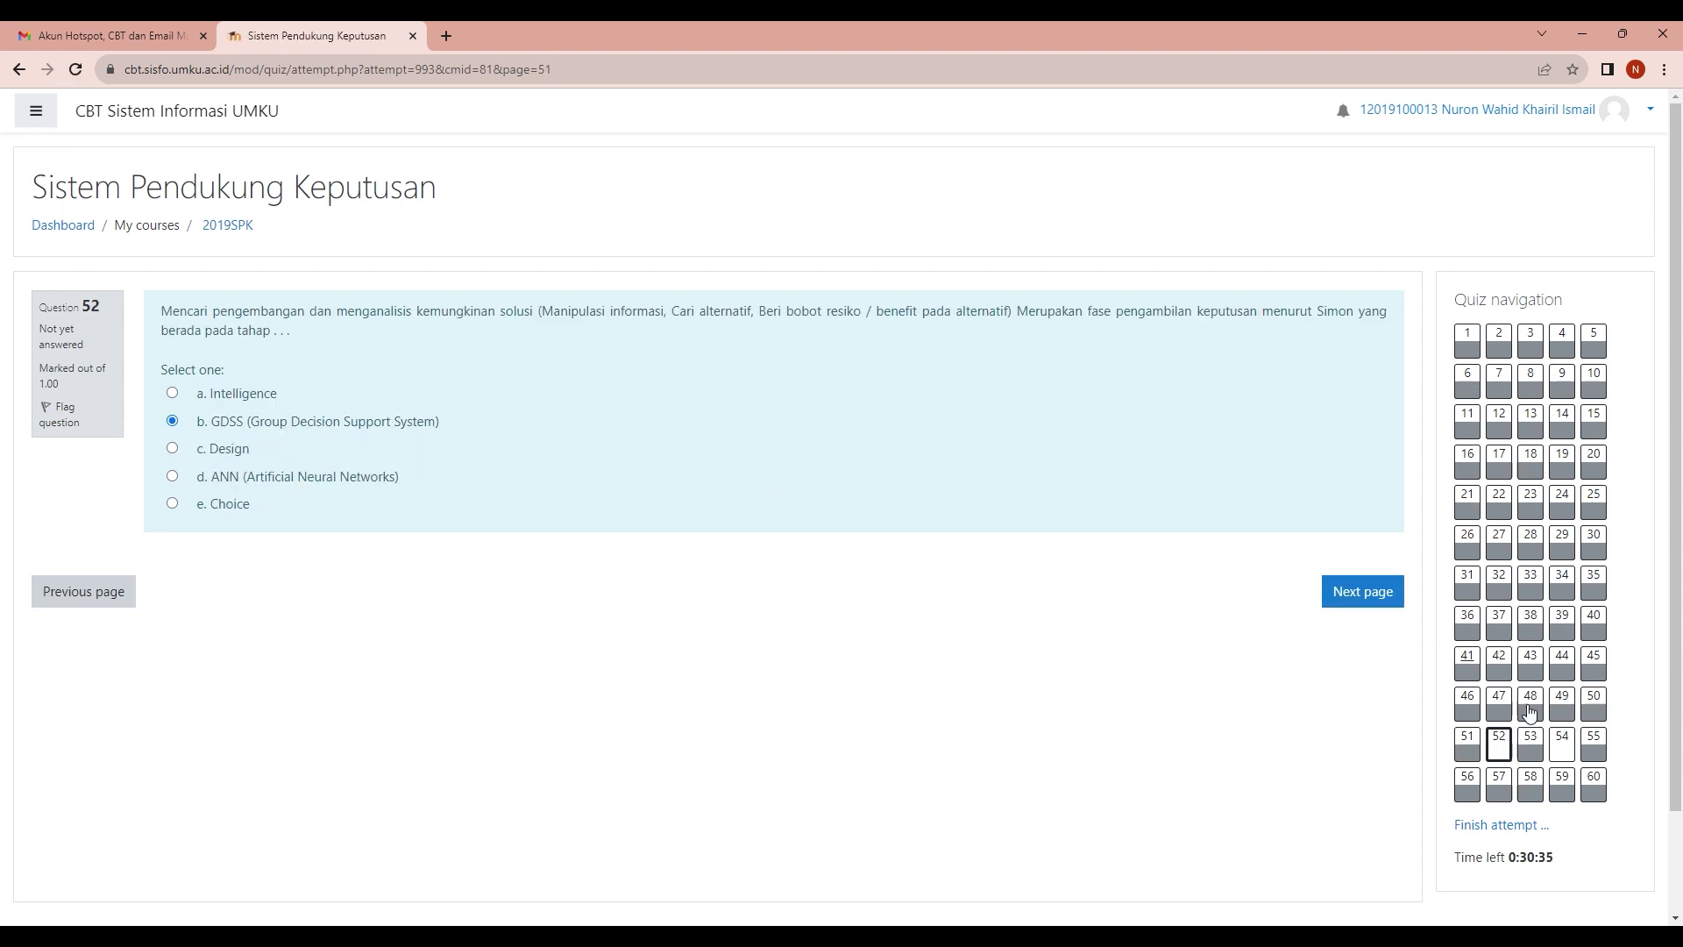
Answer the skipped question 54 with option d, Sistem Pendukung Keputusan, and return to question 60.
left_click(1562, 742)
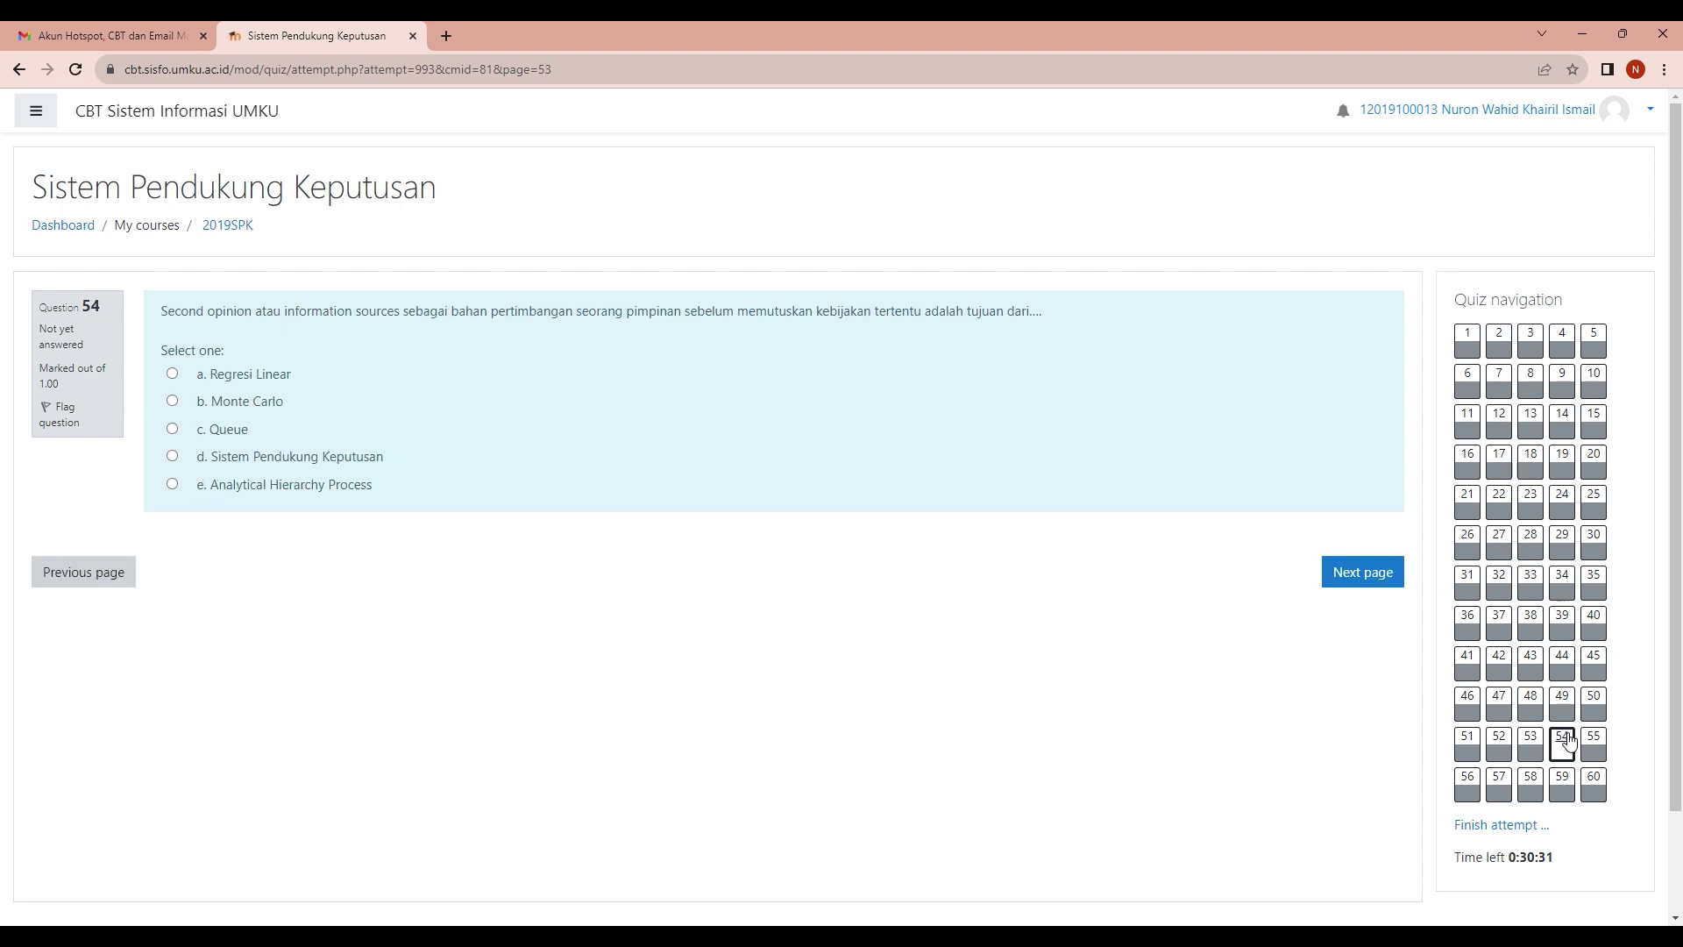
left_click(1562, 742)
double_click(203, 430)
left_click(324, 461)
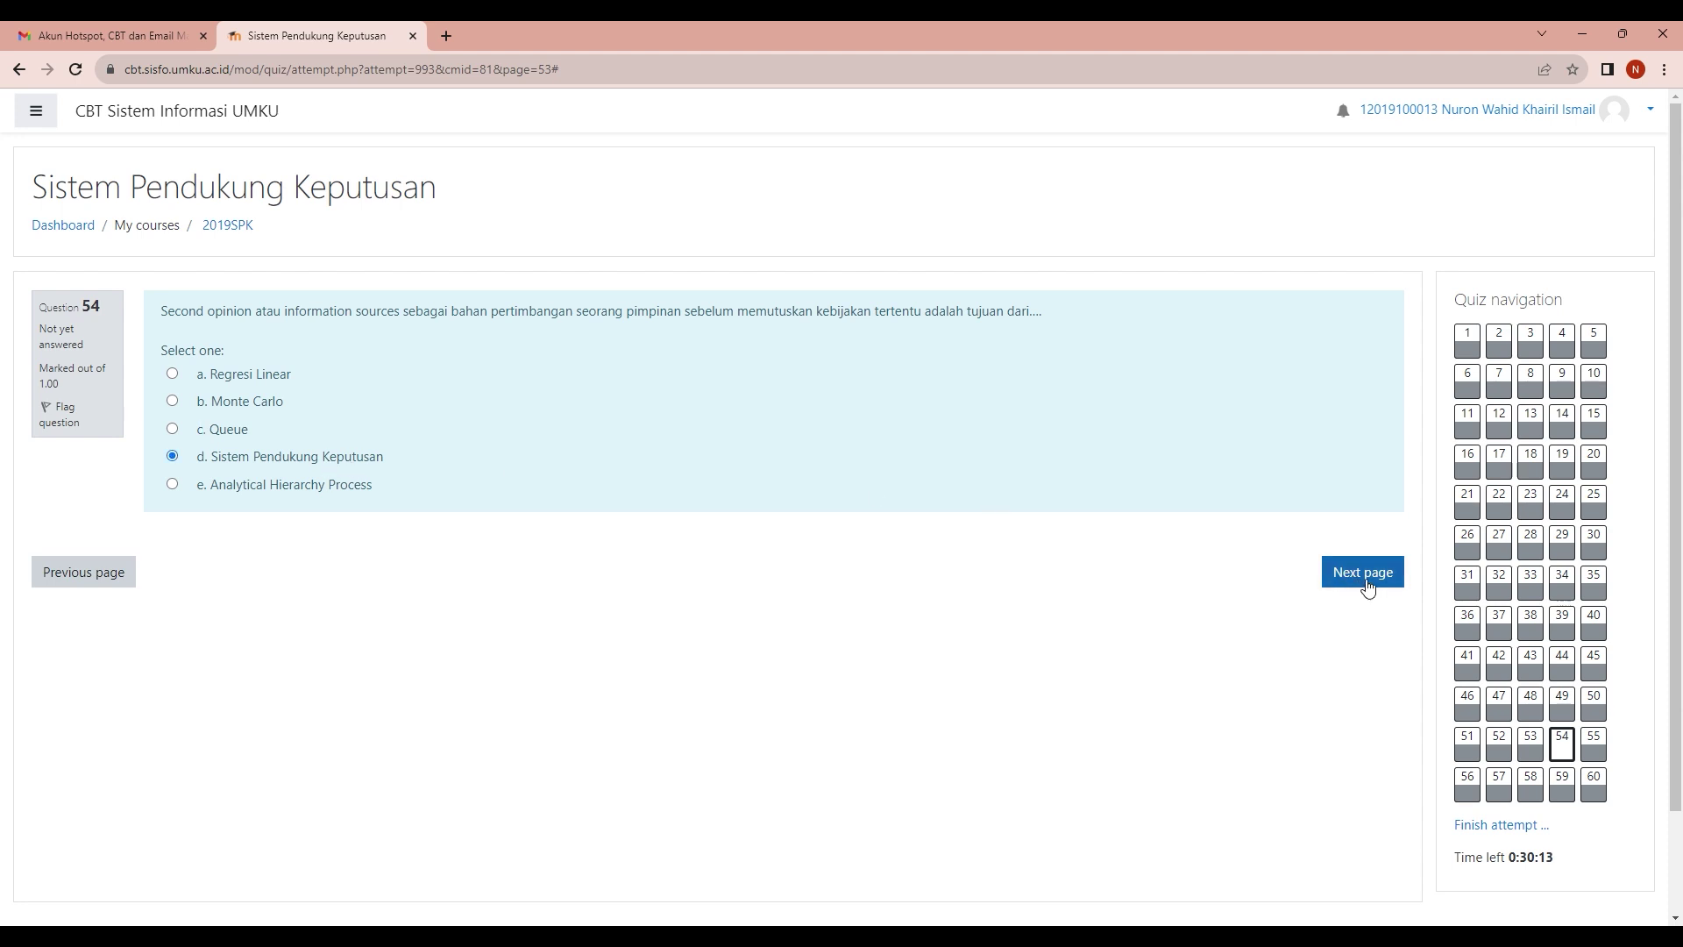
left_click(1600, 790)
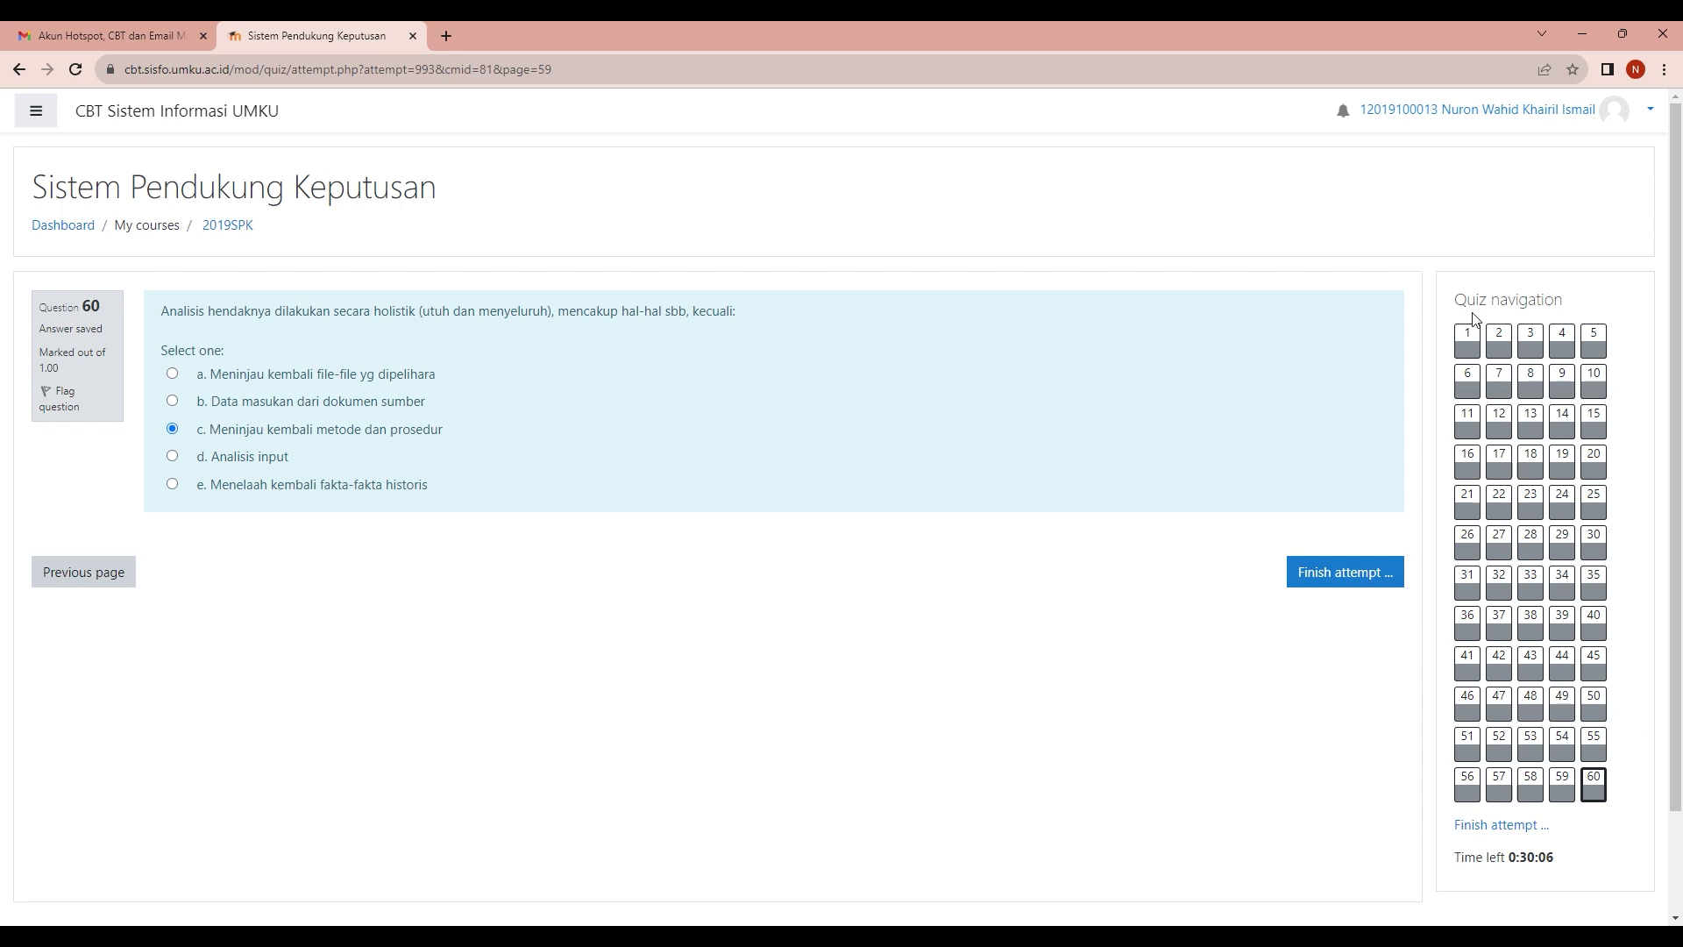
Finish the attempt, check the saved status of the questions in the summary, and submit all answers with confirmation.
left_click(1364, 571)
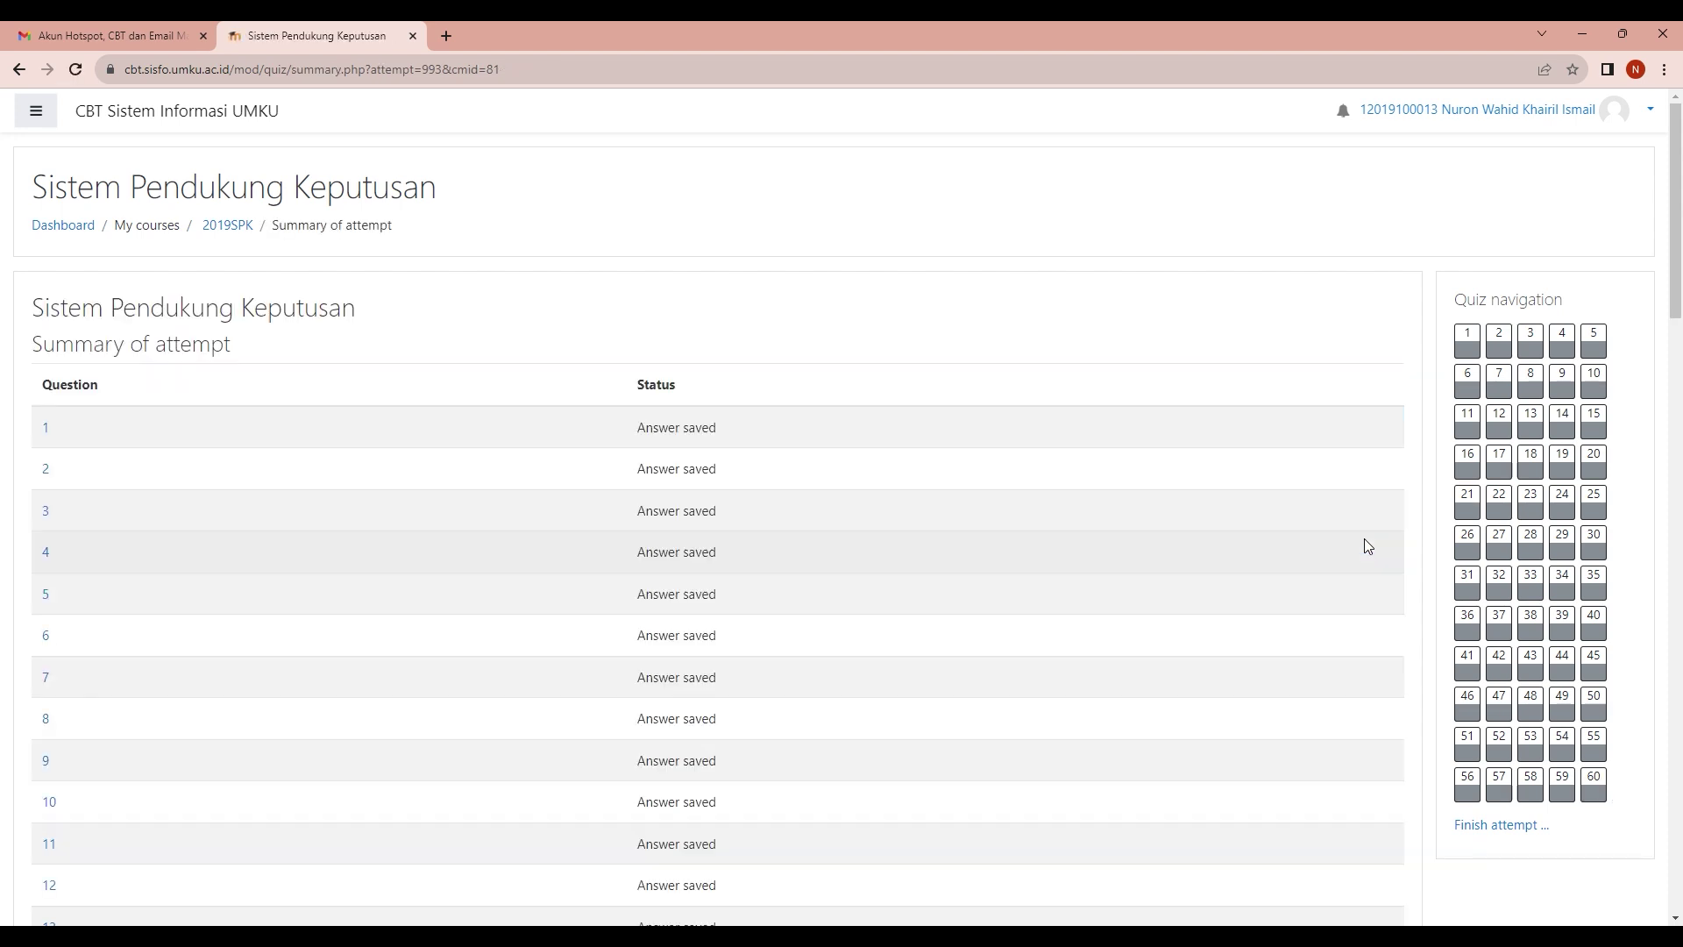
scroll(816, 474, "down", 4)
scroll(817, 474, "down", 7)
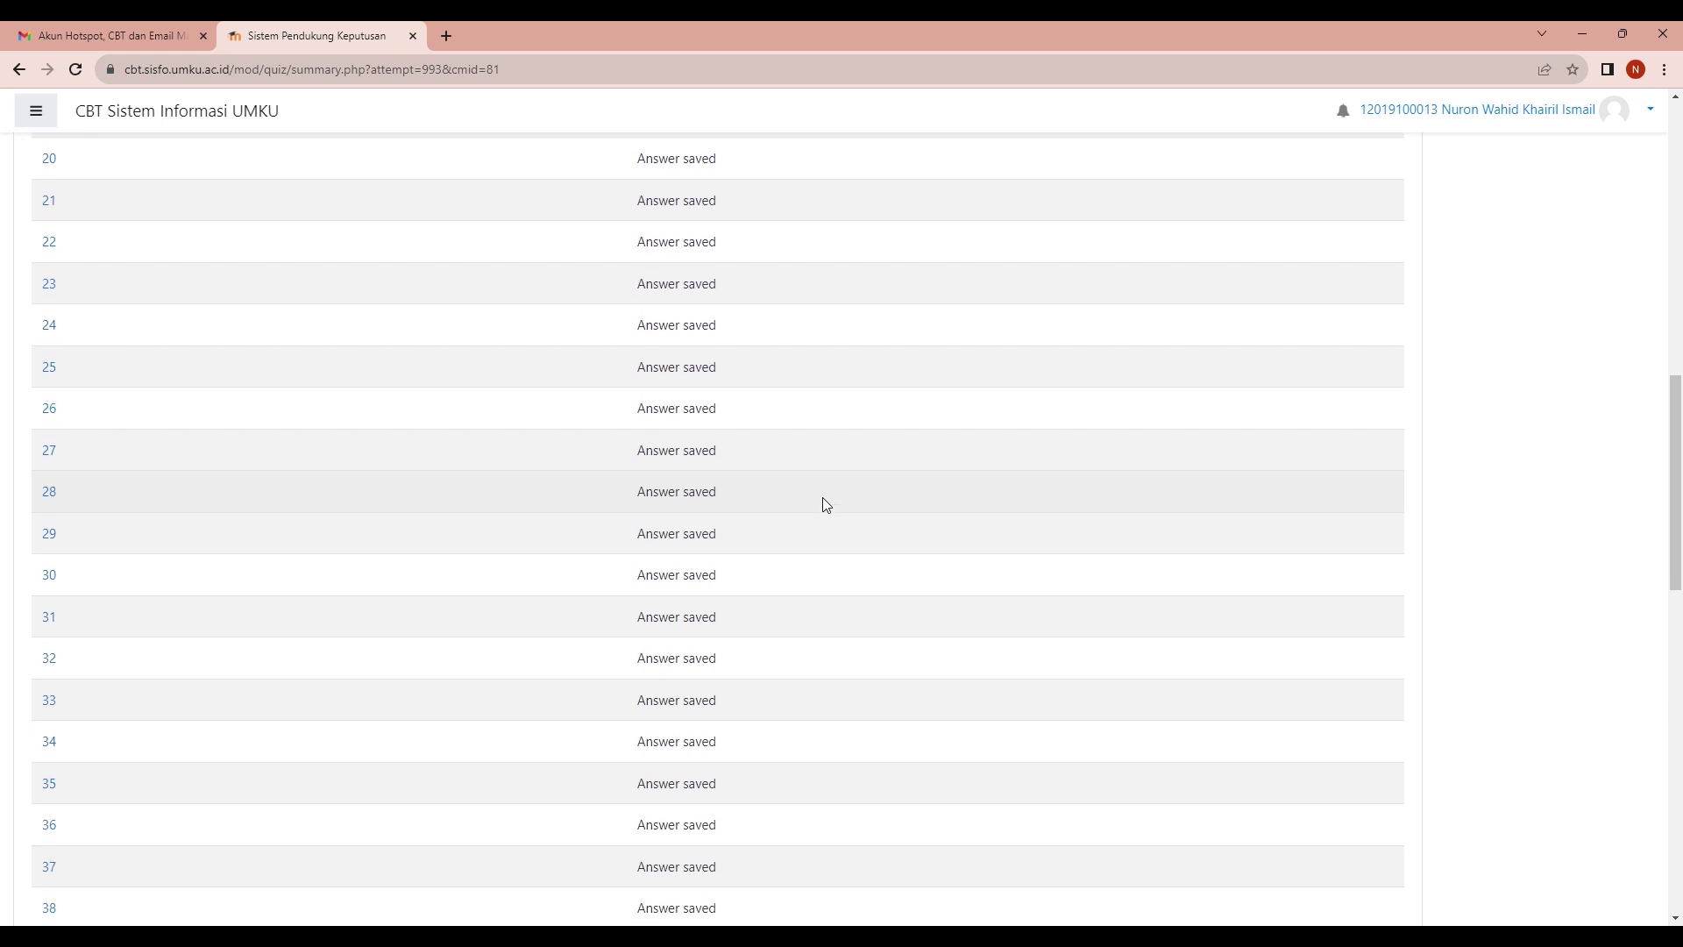
scroll(822, 504, "down", 12)
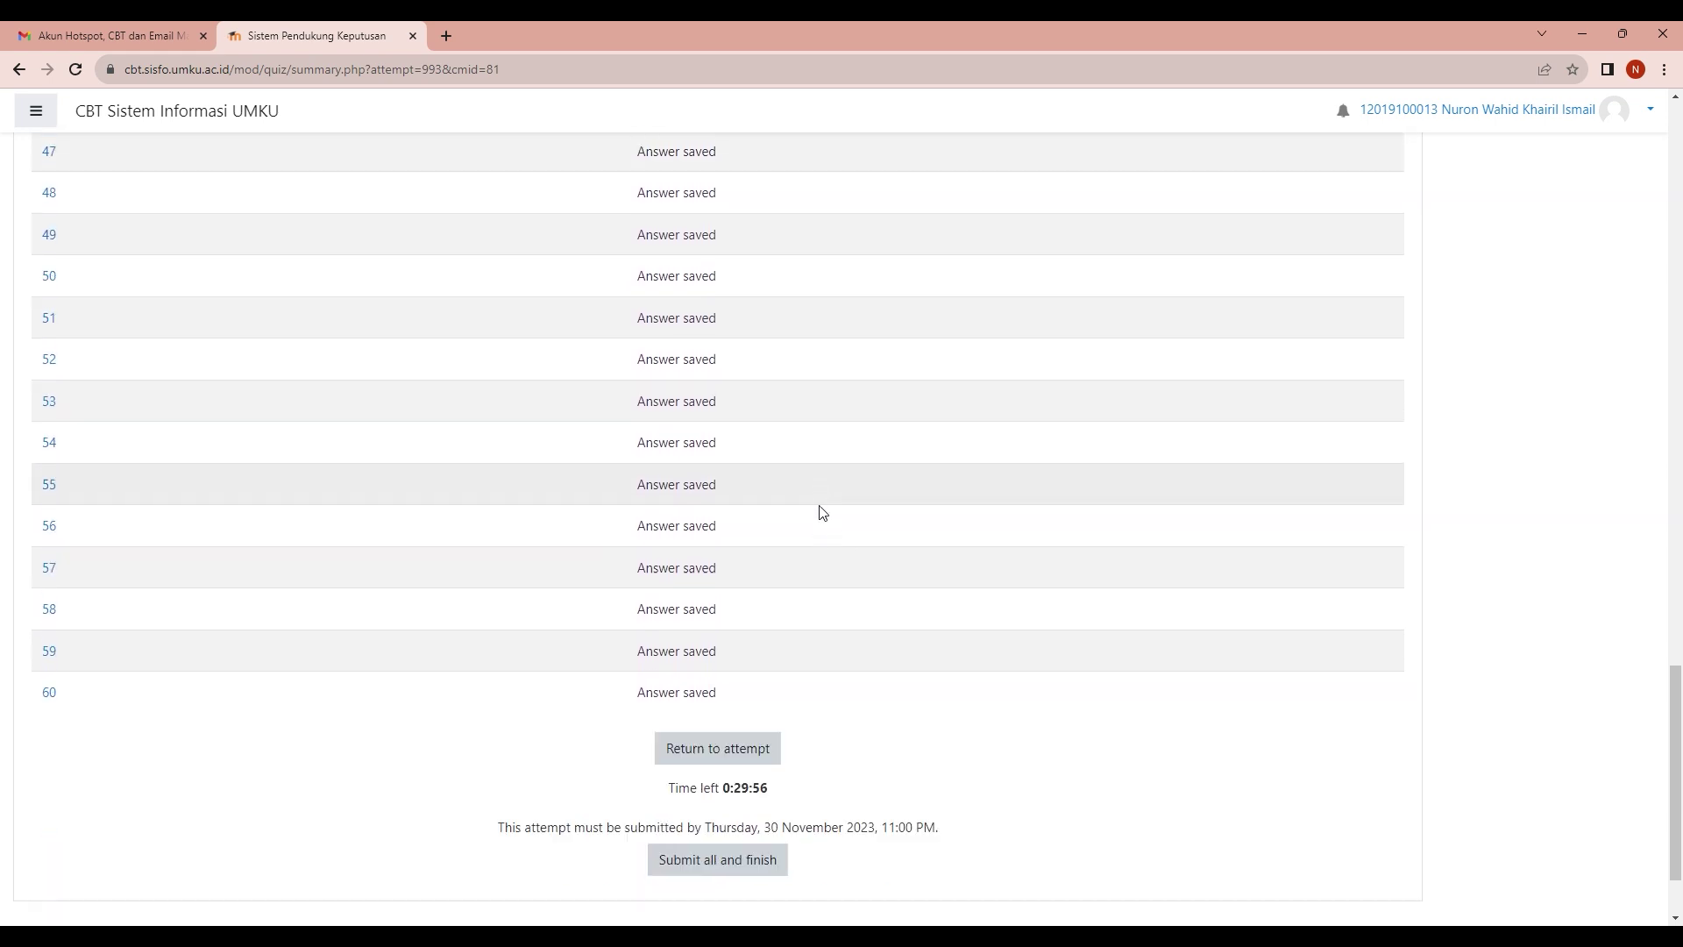
scroll(822, 511, "down", 2)
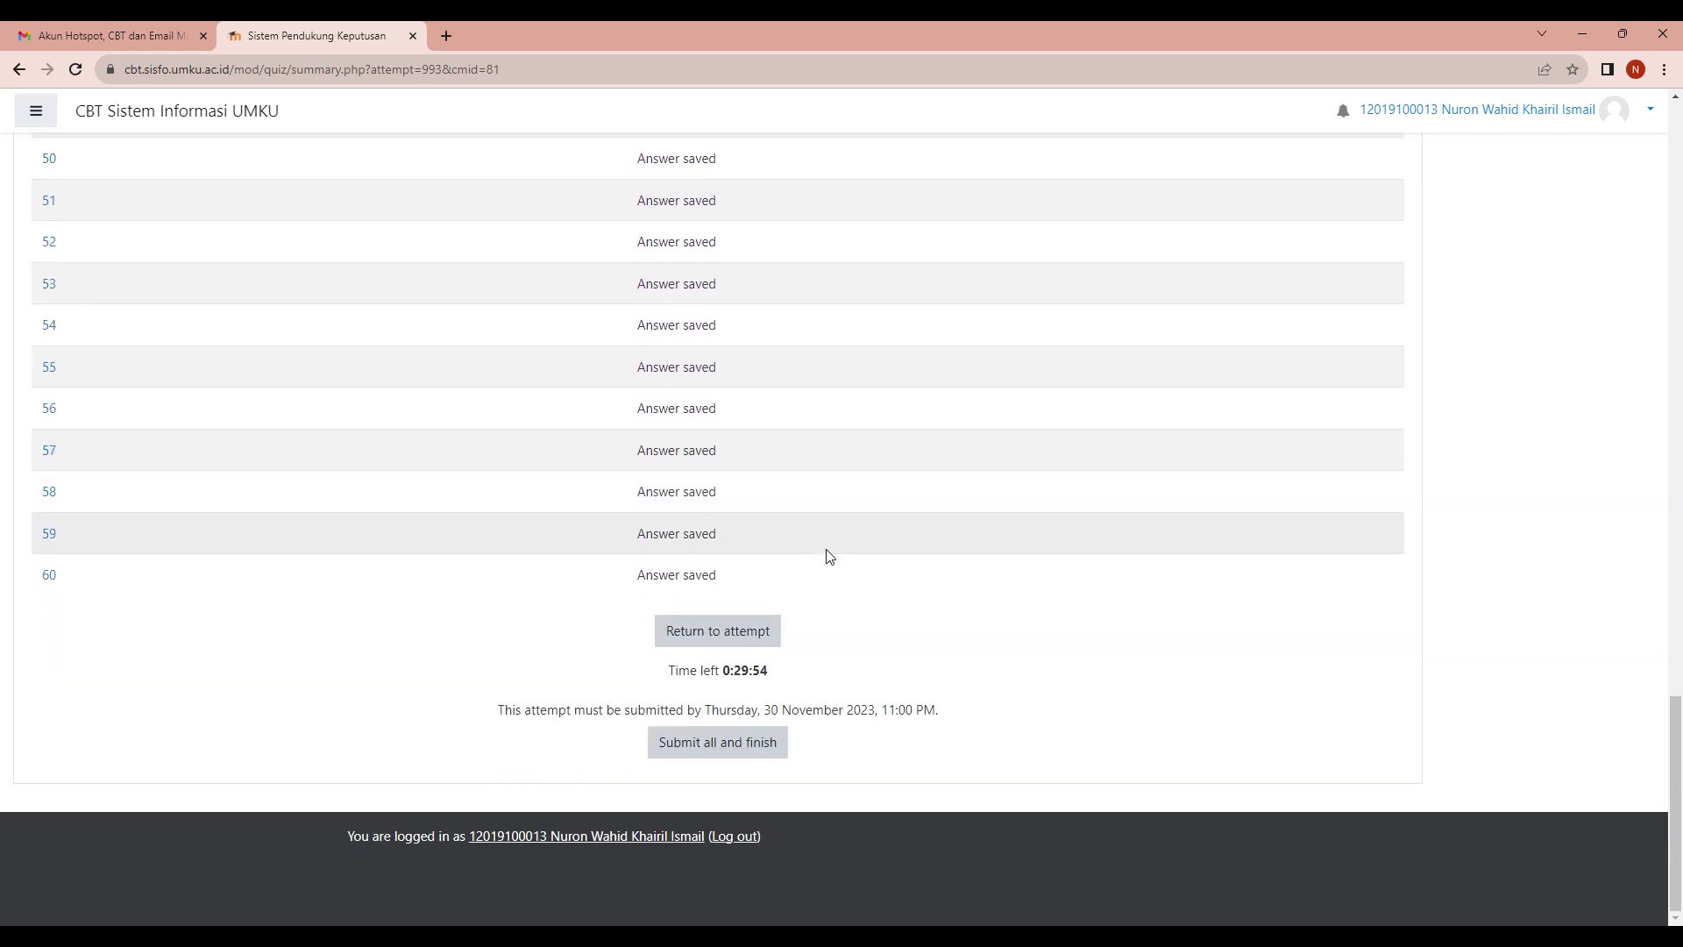
left_click(773, 758)
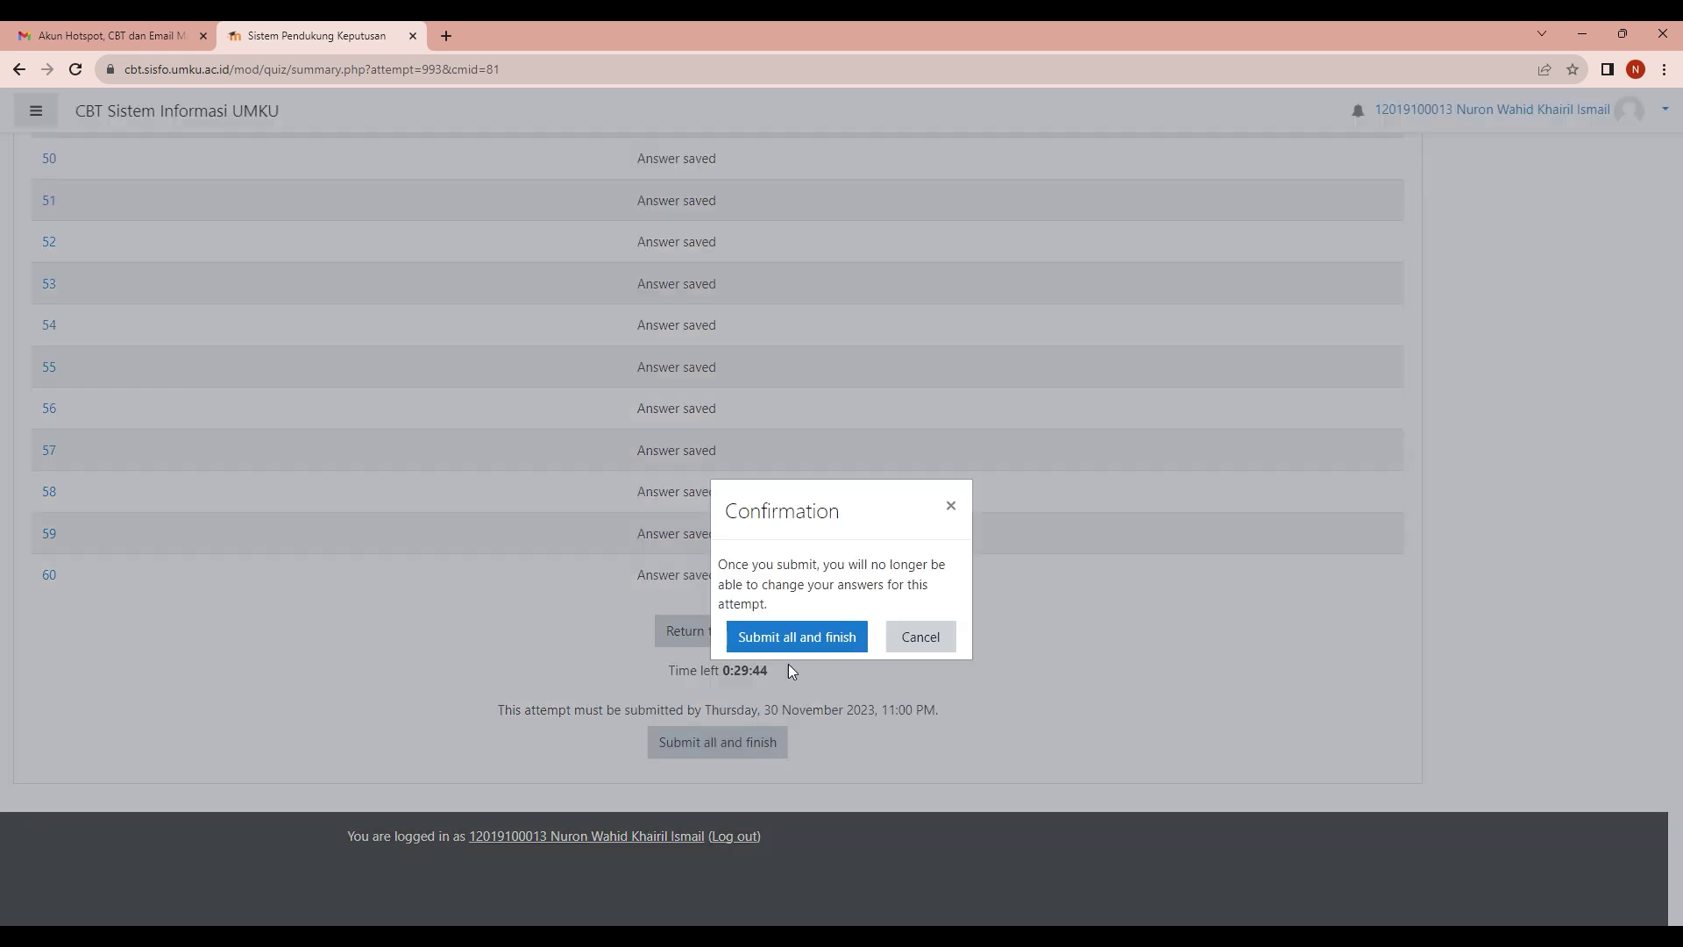
left_click(817, 639)
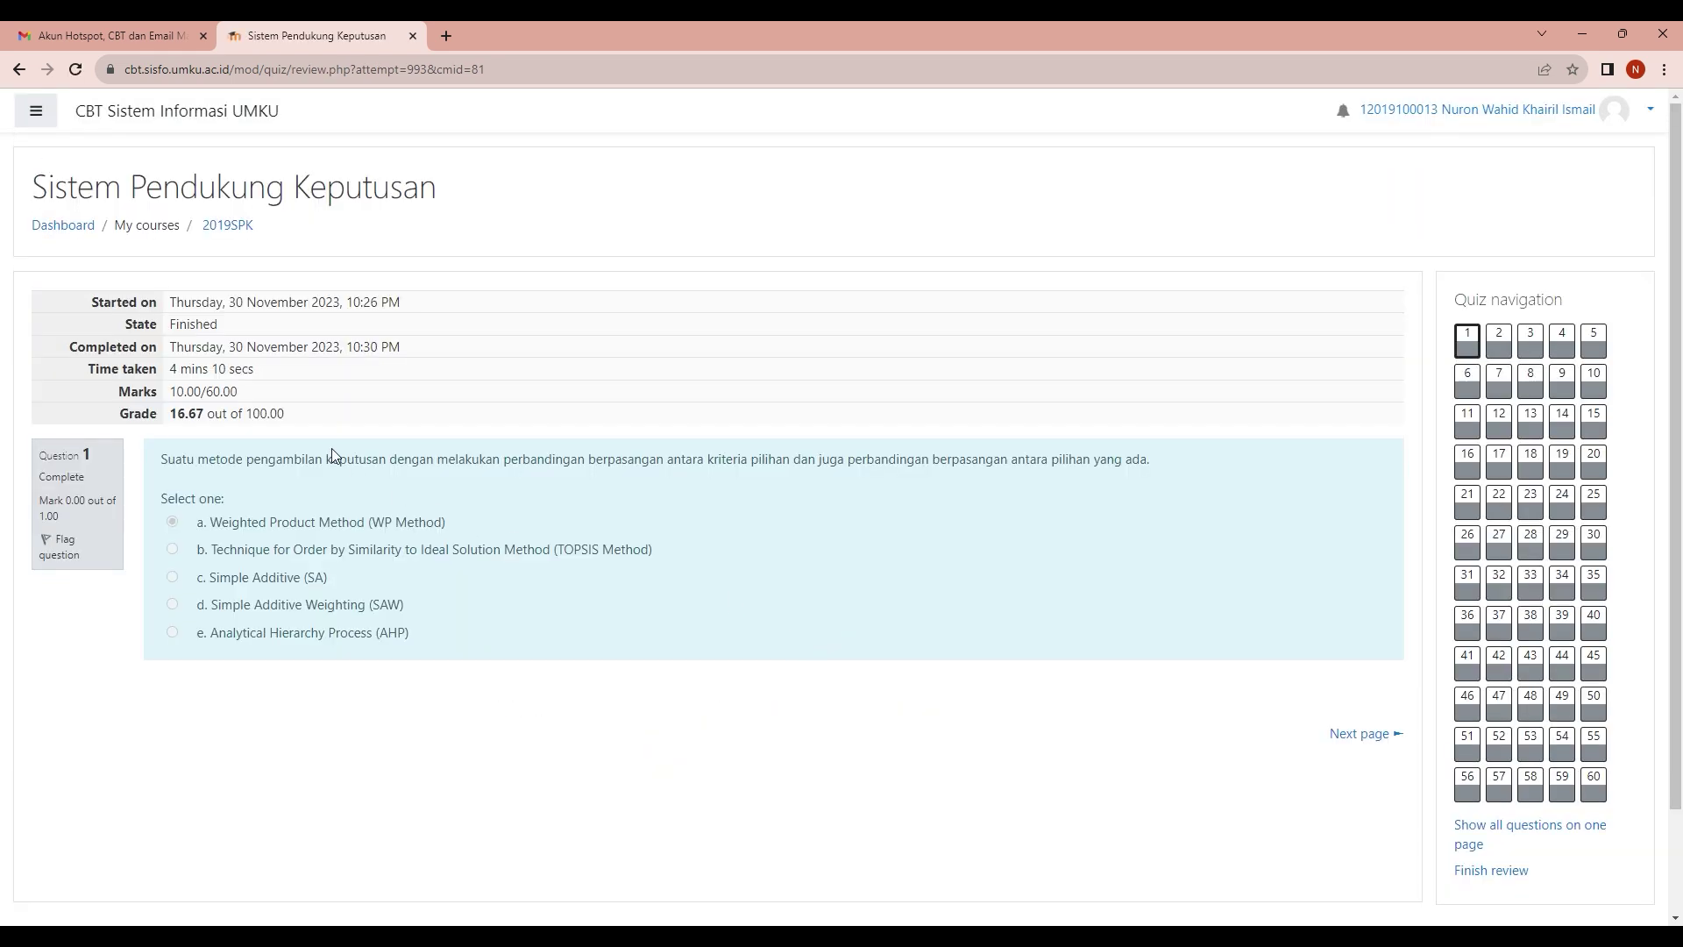
Review the submitted attempt's result details, including completion time, marks and grade.
left_click_drag(303, 418, 77, 313)
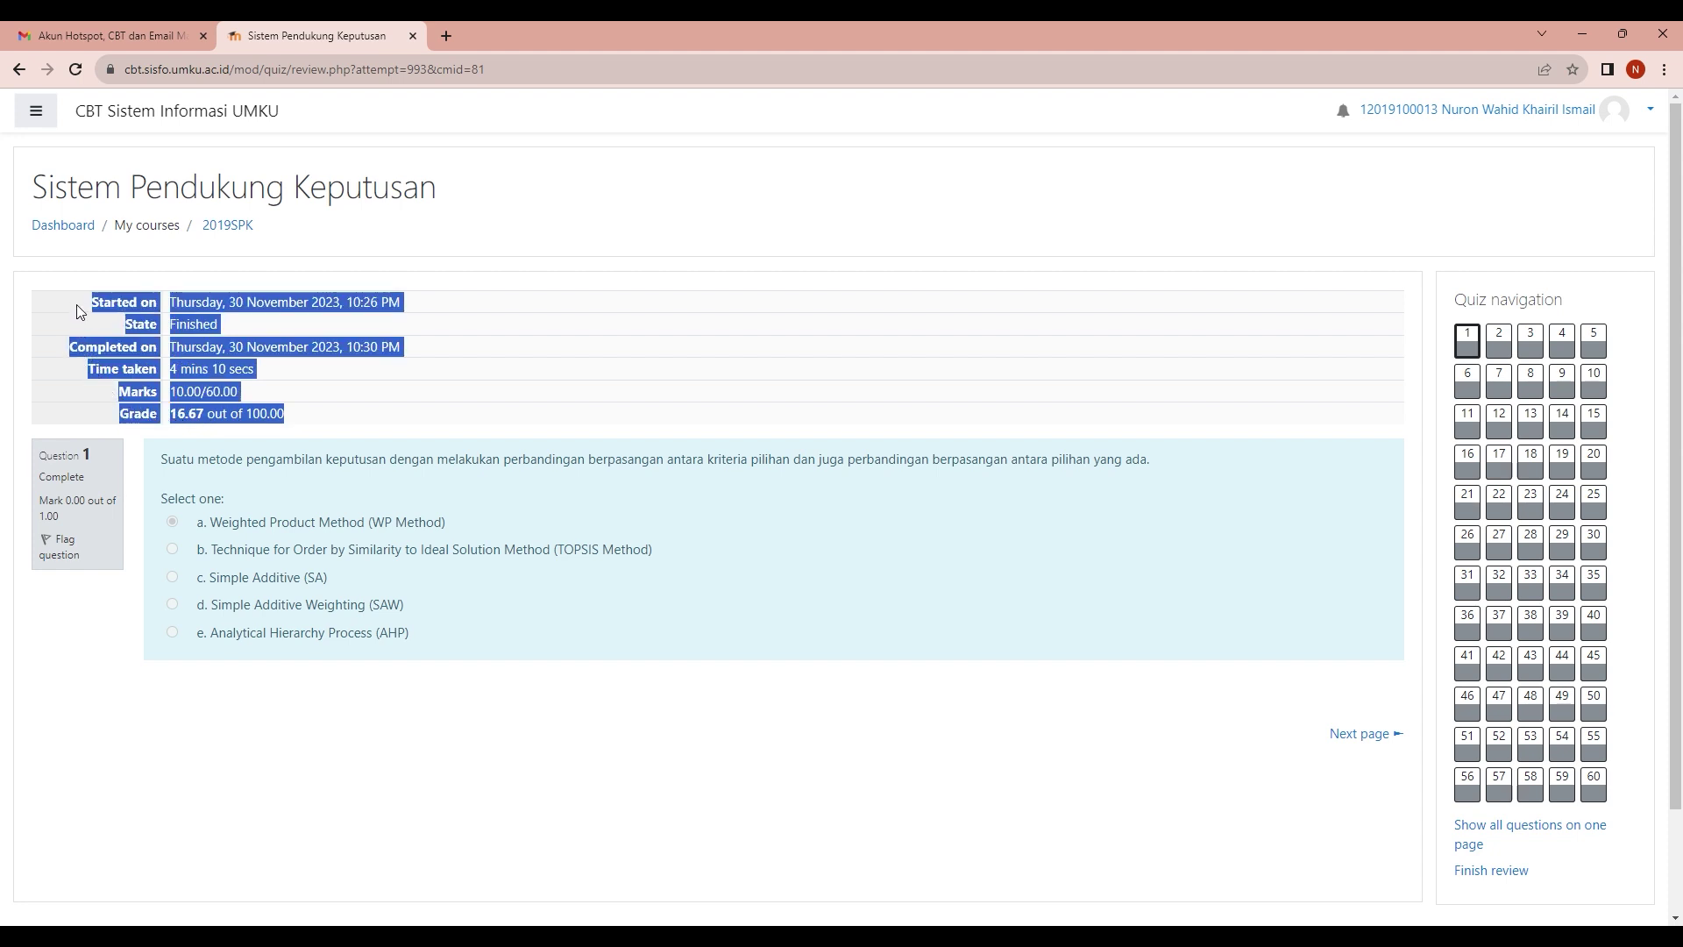
left_click(79, 313)
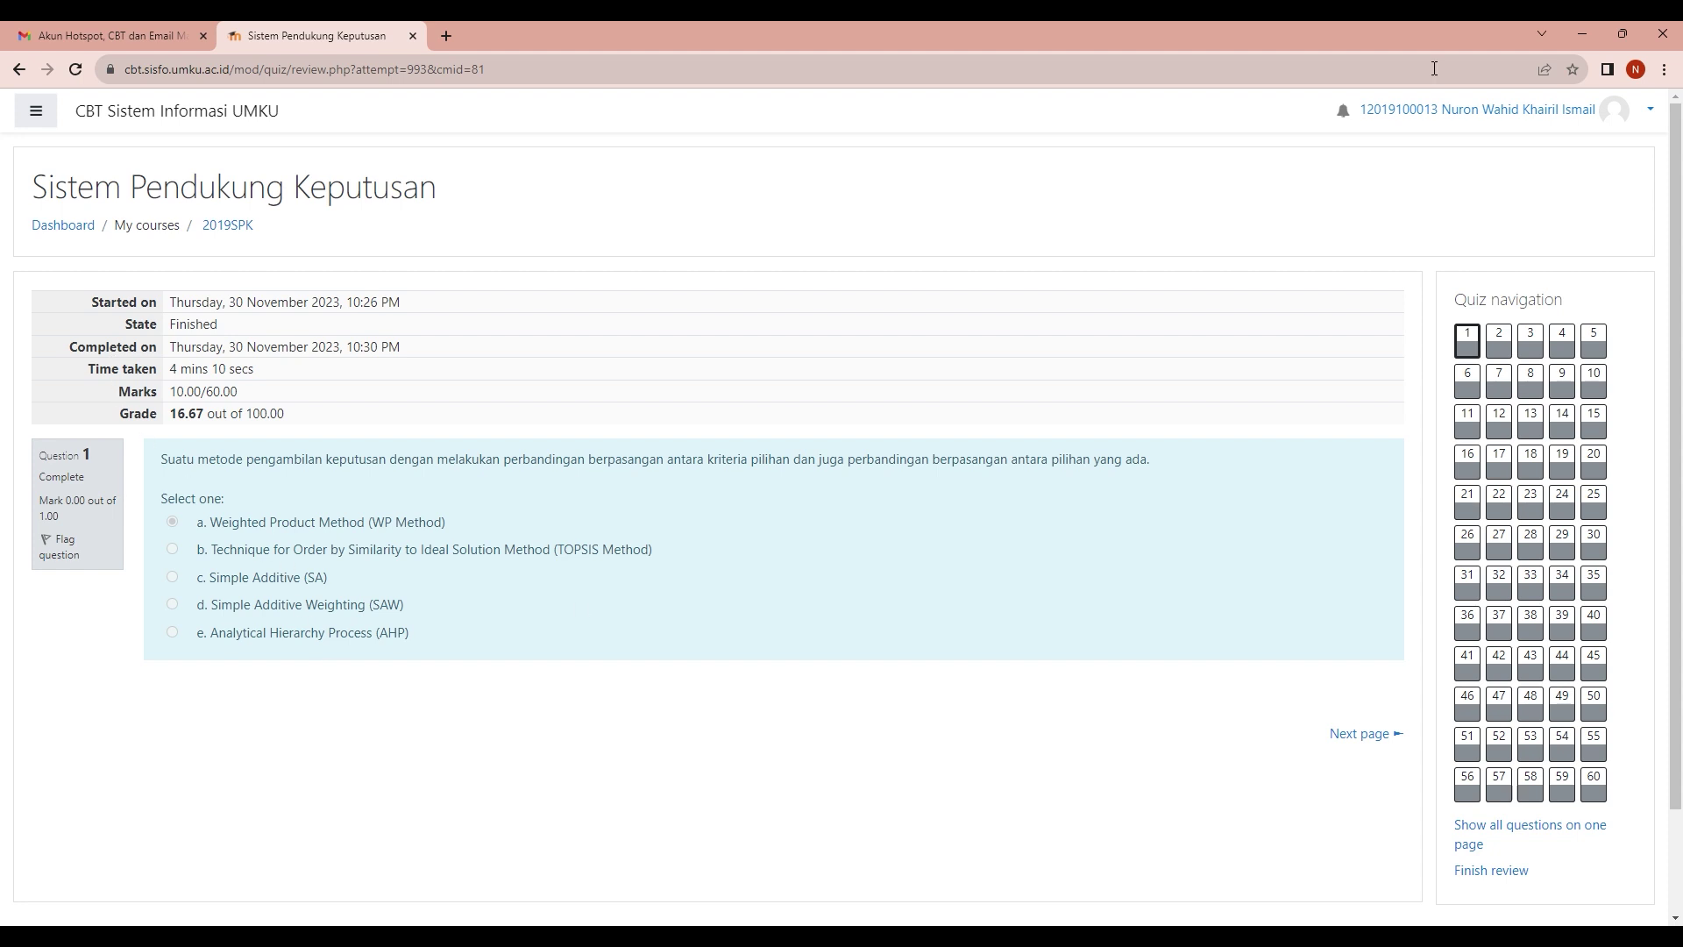